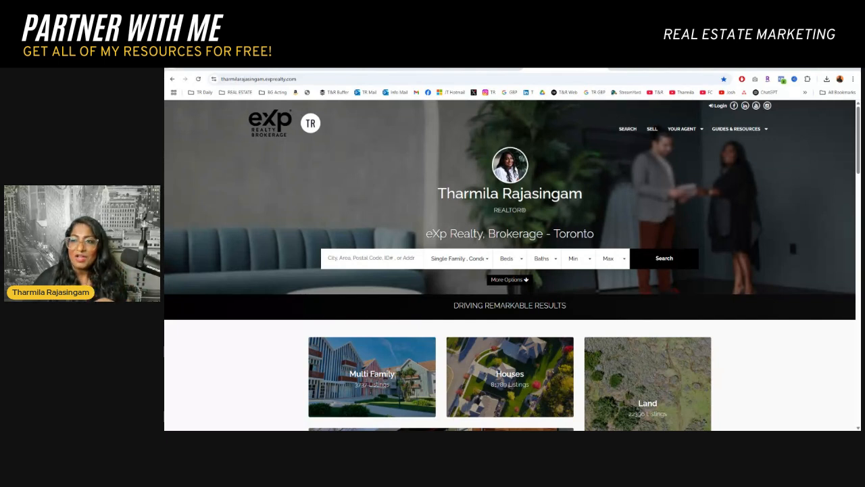
Step: Open the website's Buyers Guide page and review its buying costs, step-by-step process and consultation form
mouse_move(740, 129)
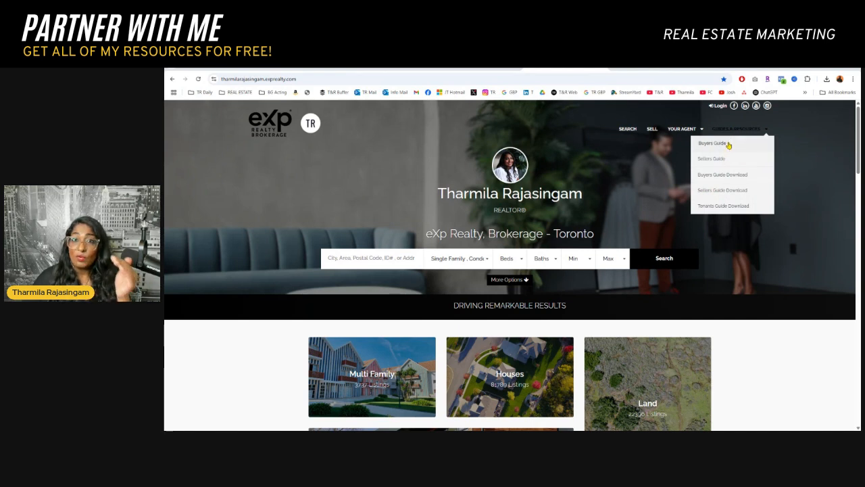
left_click(716, 144)
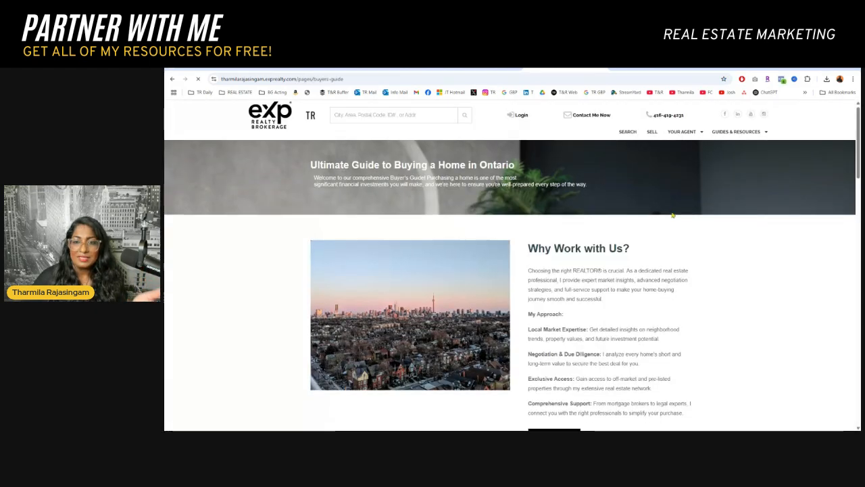
scroll(685, 248, "down", 10)
scroll(686, 249, "down", 10)
scroll(686, 255, "up", 10)
scroll(686, 263, "up", 4)
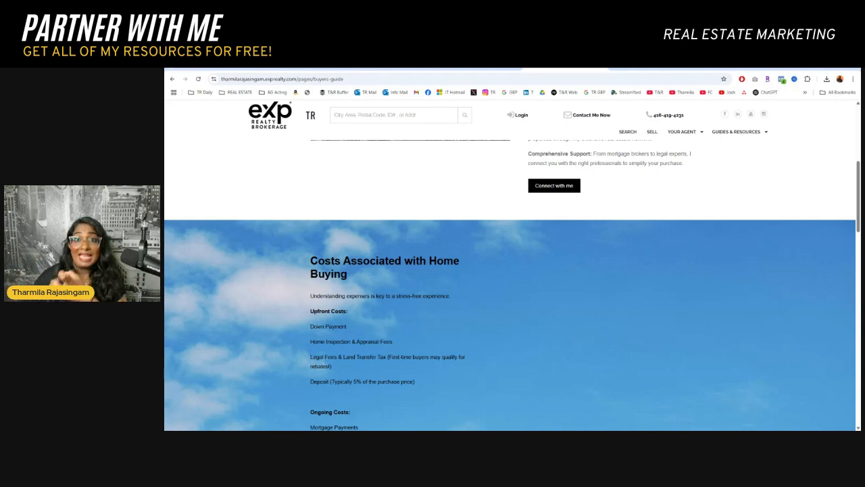
scroll(684, 258, "up", 2)
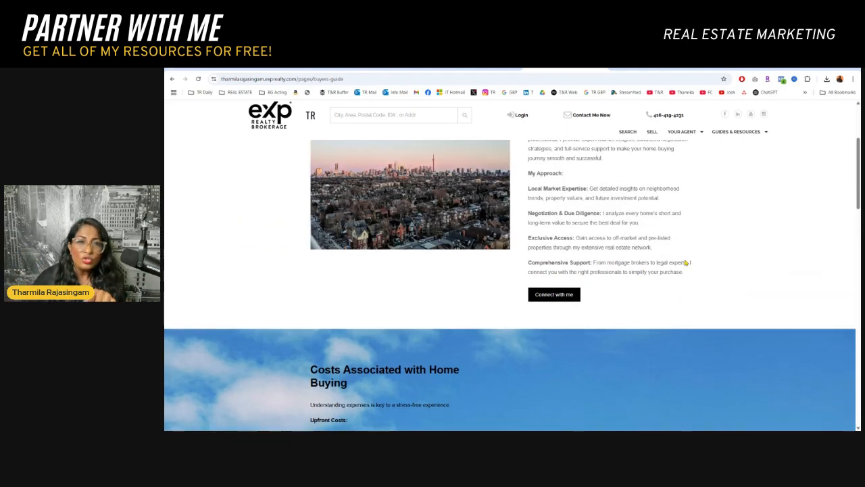
scroll(684, 258, "down", 2)
scroll(682, 257, "down", 5)
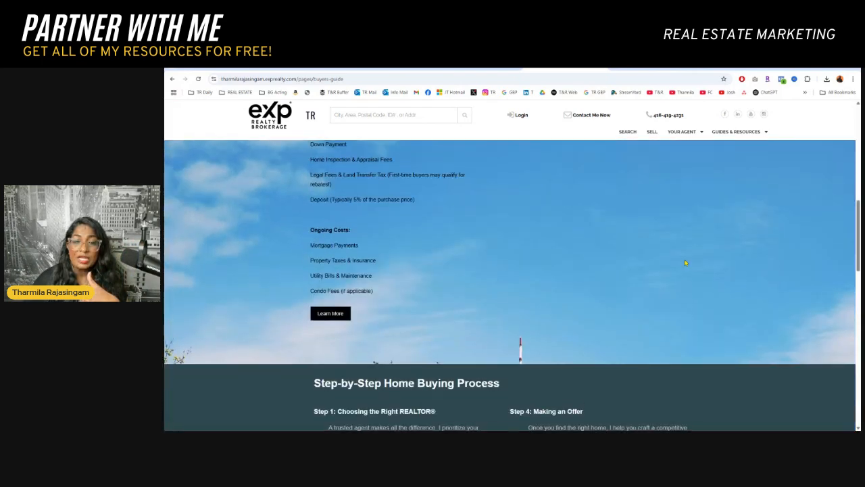
scroll(686, 263, "down", 5)
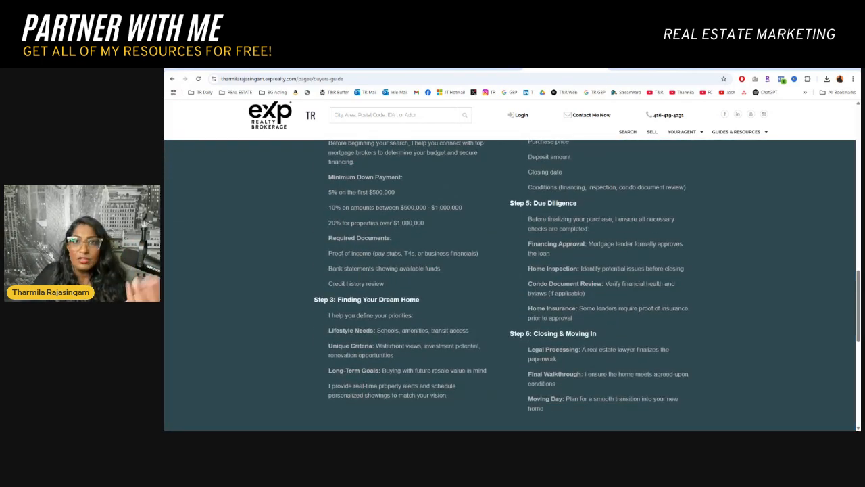
scroll(685, 263, "up", 6)
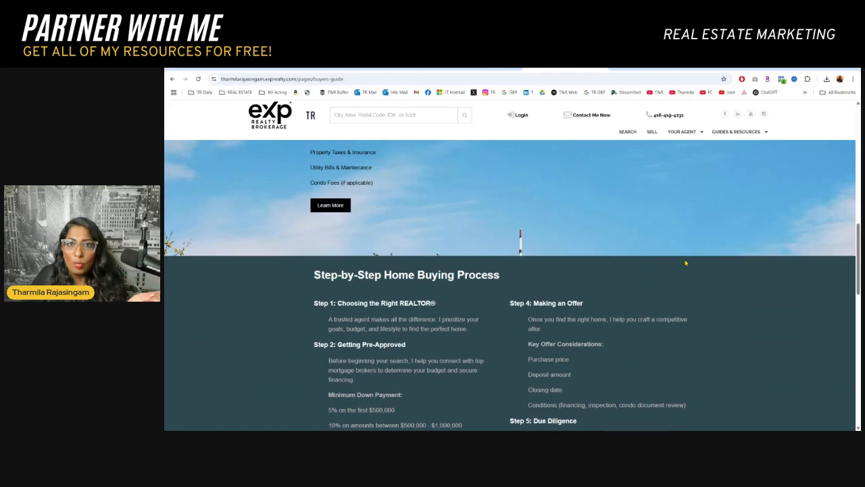
scroll(686, 263, "down", 9)
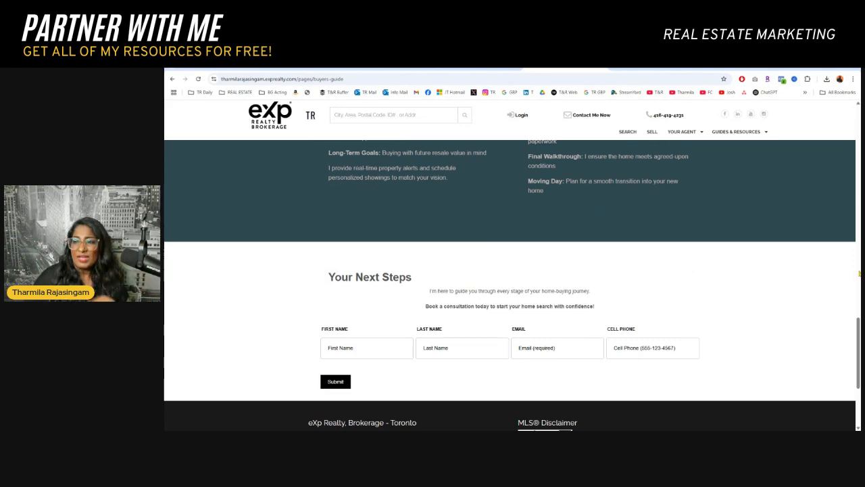
Step: Open the website's Buyers Guide Download page to view the guide's lead capture form
scroll(755, 135, "up", 15)
left_click(754, 133)
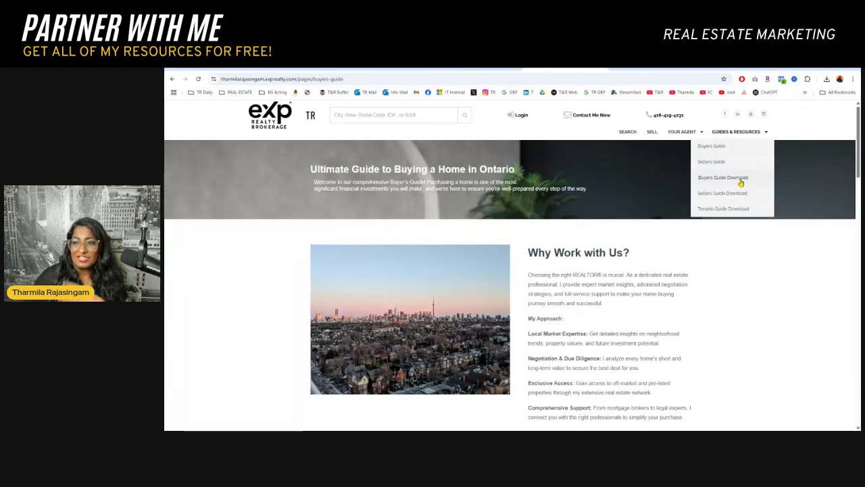
left_click(741, 181)
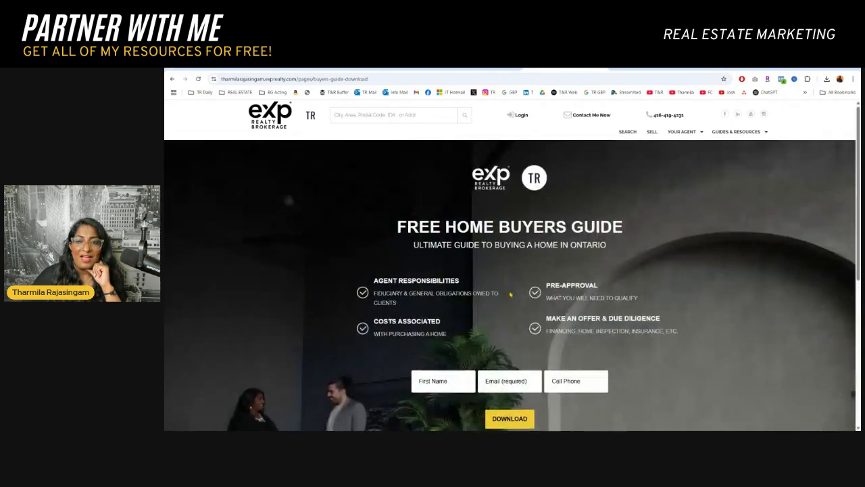
Step: Return to the full Buyers Guide page and look over its opening section
mouse_move(741, 132)
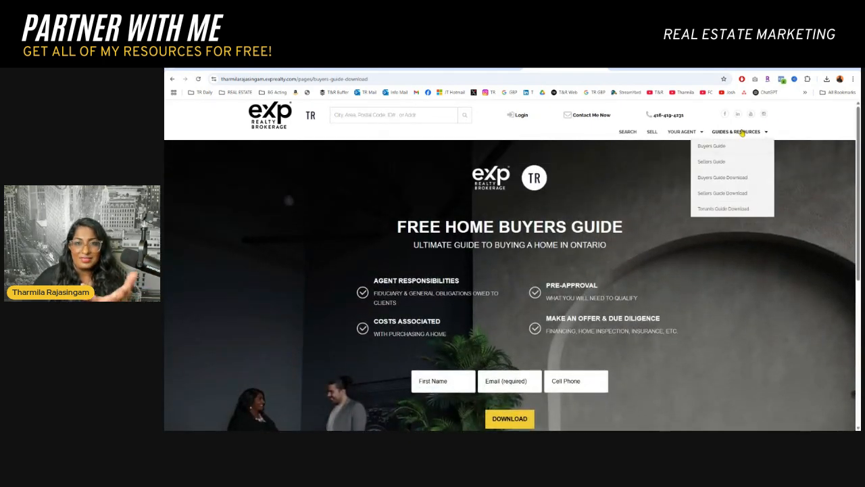
left_click(714, 148)
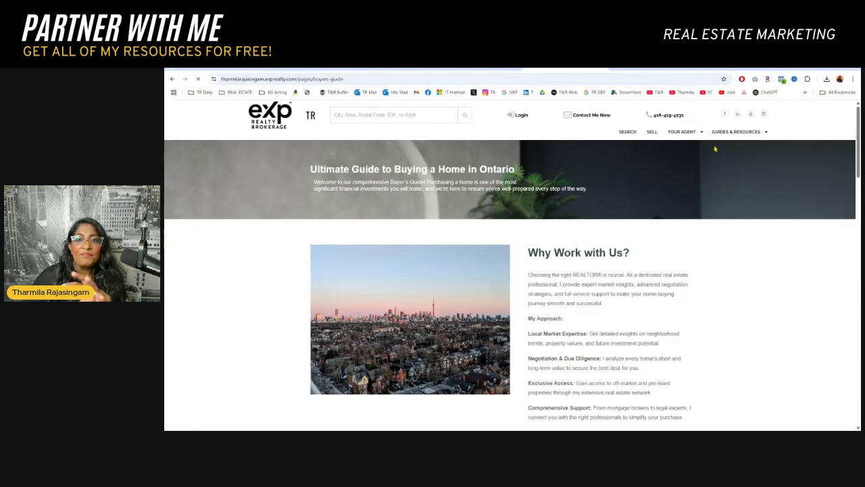
scroll(595, 213, "down", 3)
scroll(595, 213, "up", 3)
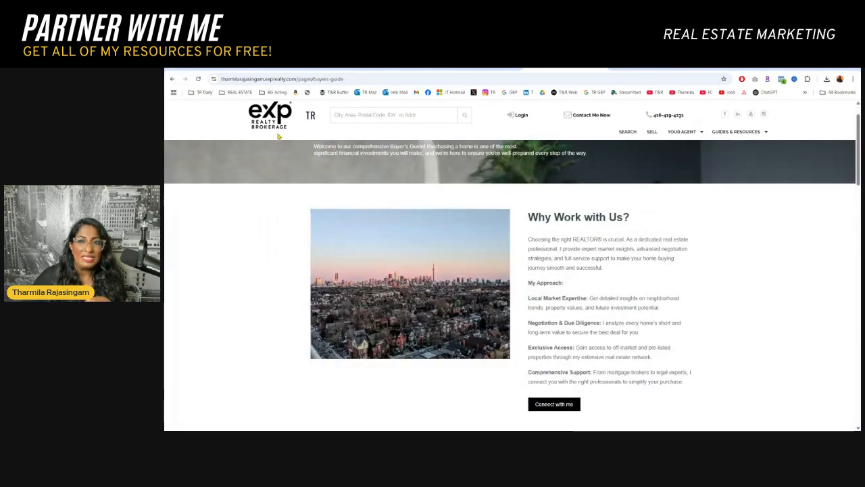
scroll(279, 137, "up", 1)
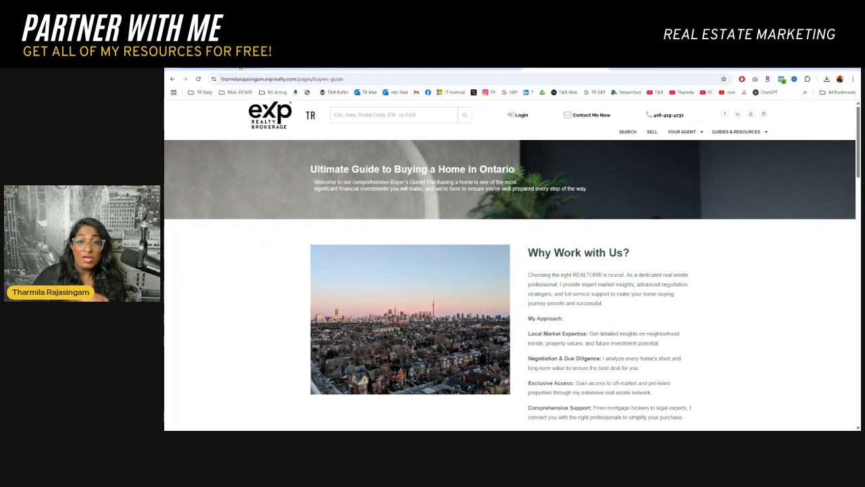
Step: Switch to the kvCORE page editor and look through the finished Buyers Guide page's layout
left_click(241, 67)
scroll(426, 258, "down", 10)
scroll(426, 258, "up", 10)
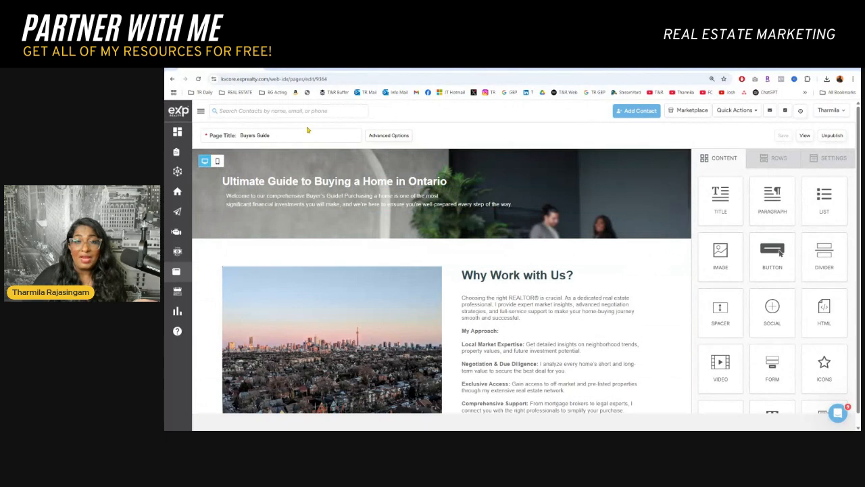
Step: Switch to the My Web & IDX manager and show the website's page templates
left_click(307, 69)
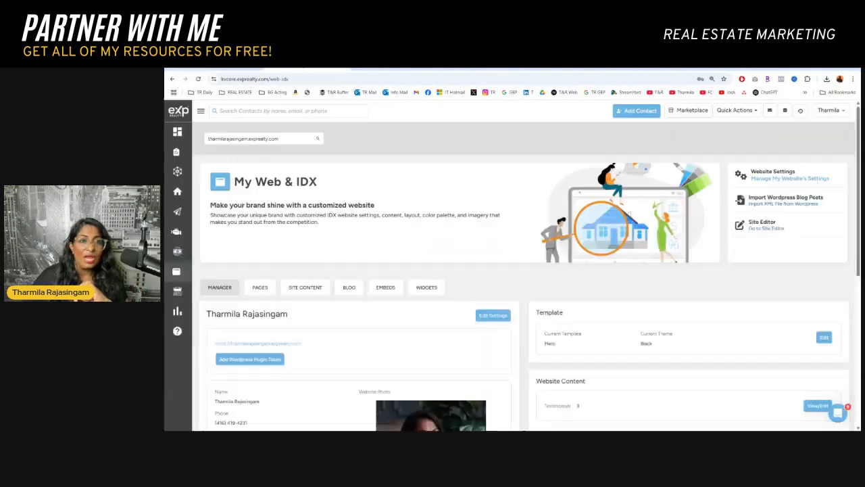
mouse_move(176, 275)
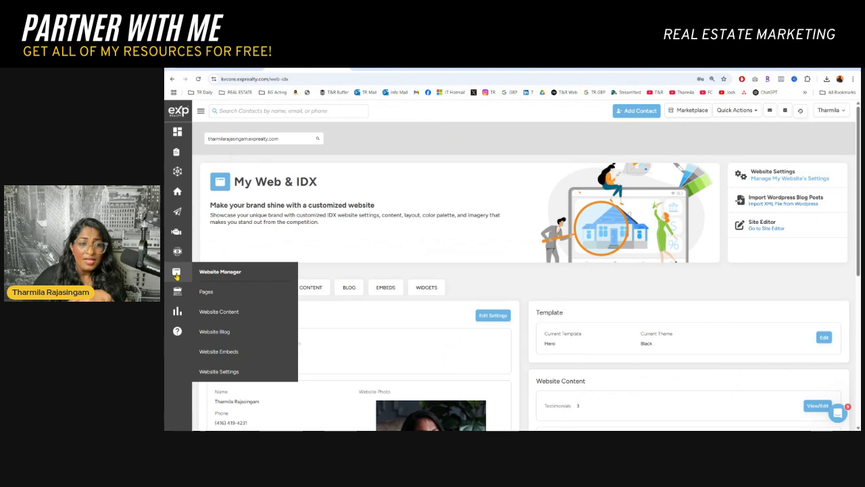
scroll(584, 239, "down", 3)
scroll(584, 240, "up", 2)
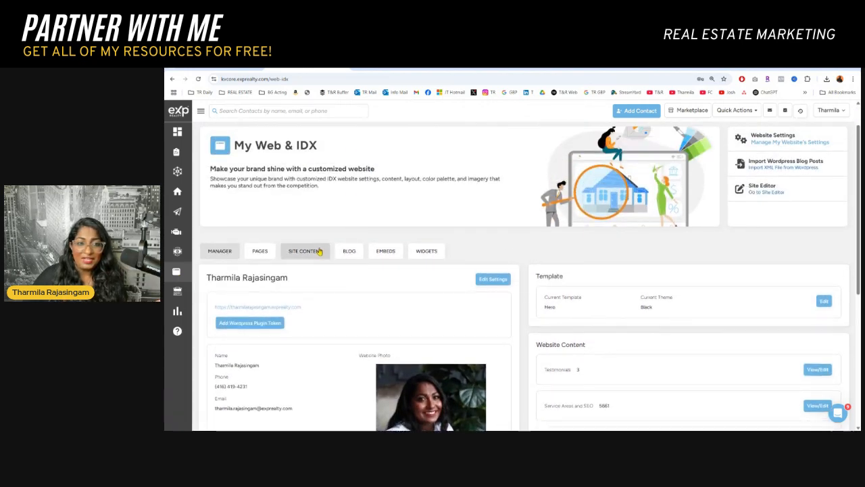
left_click(257, 250)
scroll(257, 252, "down", 2)
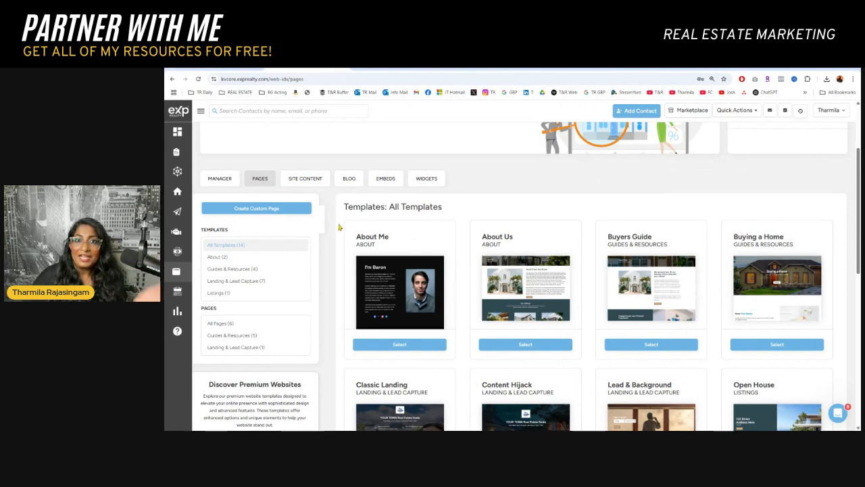
Step: Browse all the page templates and open the Buyers Guide template in the page editor
scroll(338, 229, "down", 5)
scroll(716, 353, "down", 2)
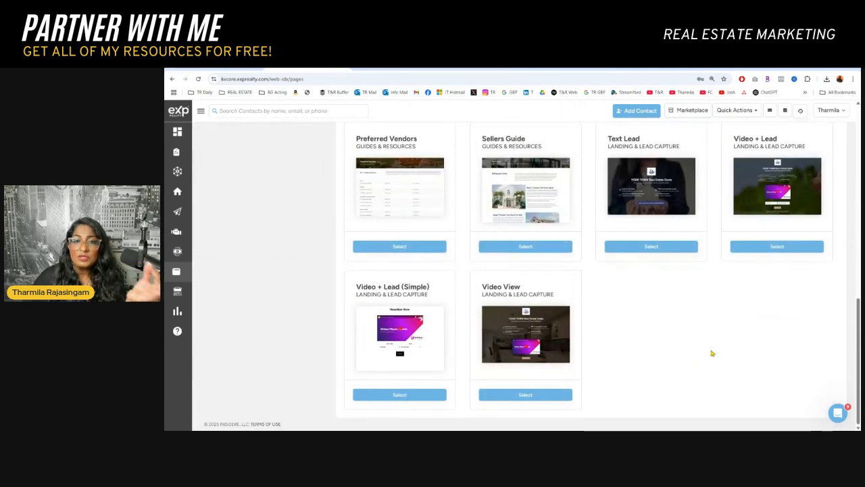
scroll(710, 353, "up", 7)
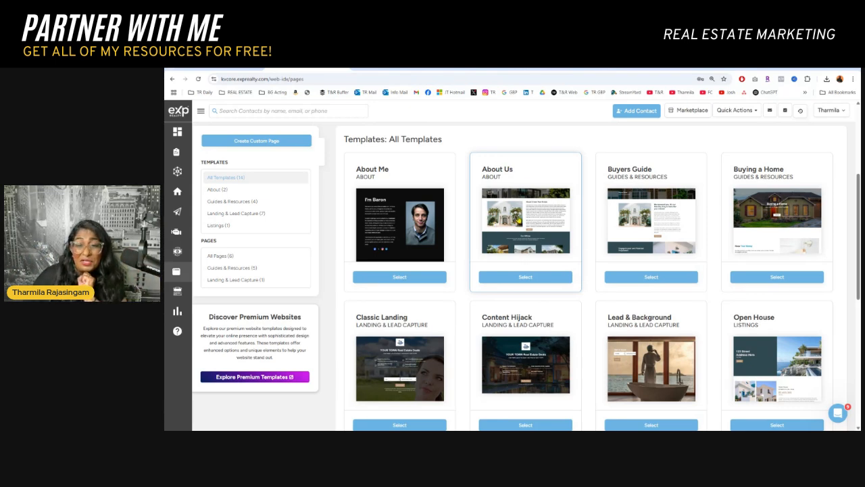
scroll(448, 250, "down", 2)
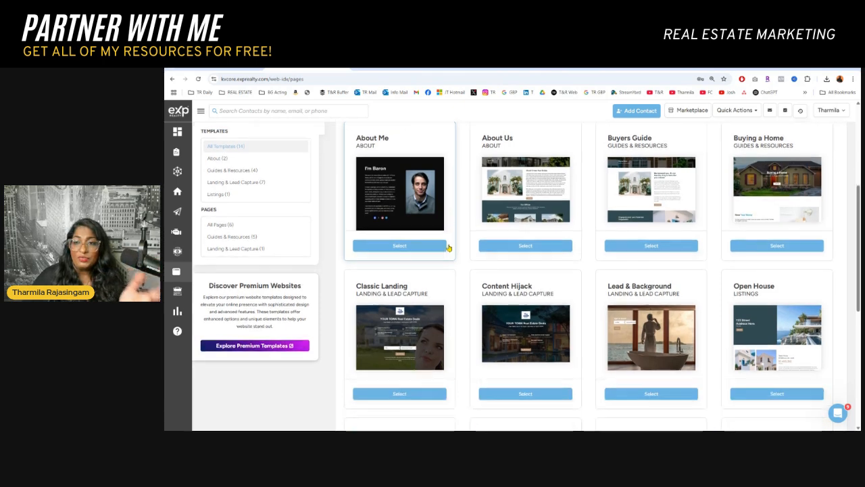
scroll(560, 255, "up", 2)
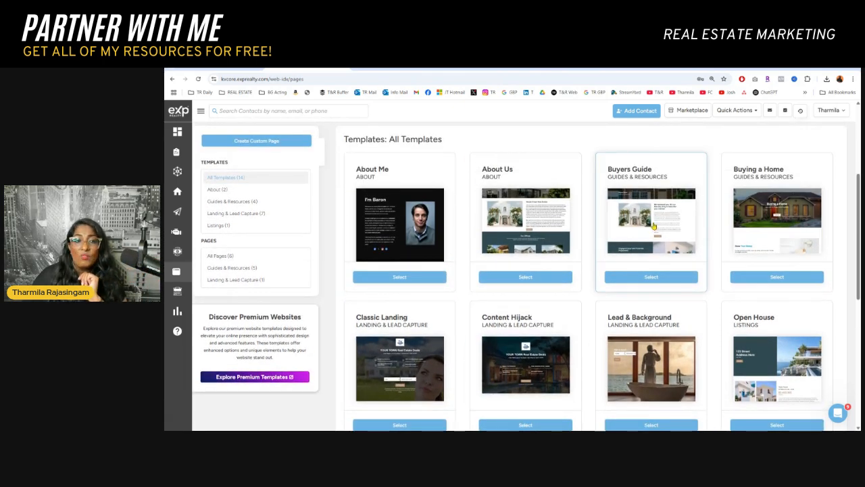
scroll(658, 213, "down", 5)
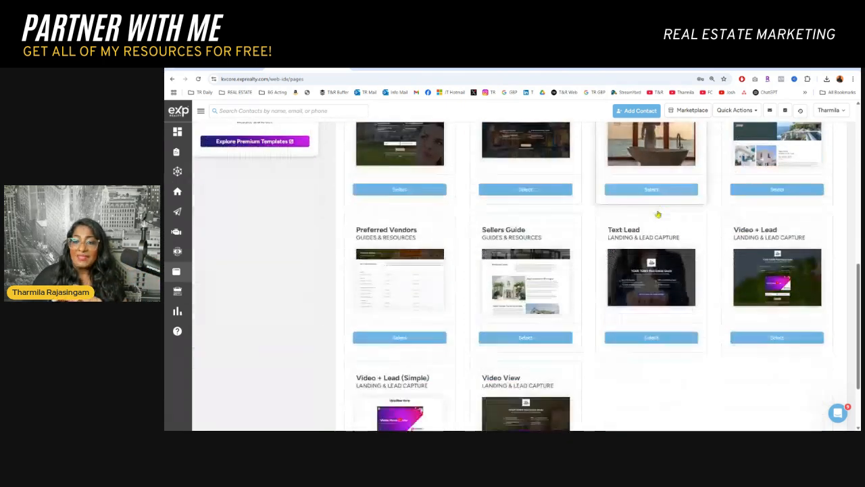
scroll(545, 313, "up", 7)
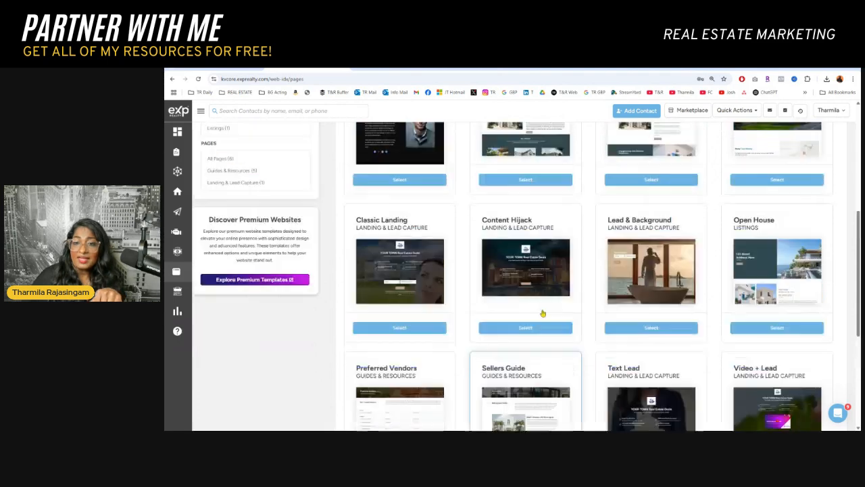
scroll(634, 222, "down", 3)
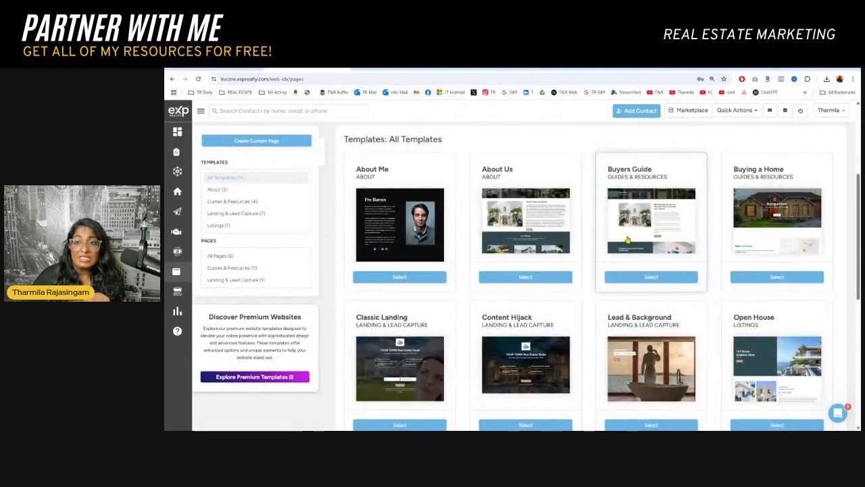
left_click(650, 280)
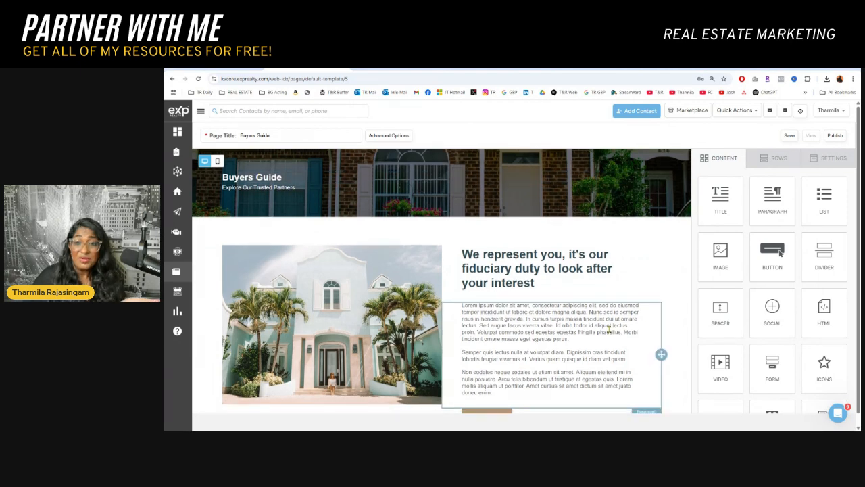
Step: Examine the Buyers Guide template's placeholder text, images, home buying steps, map section and page title
scroll(609, 331, "down", 5)
scroll(609, 329, "up", 5)
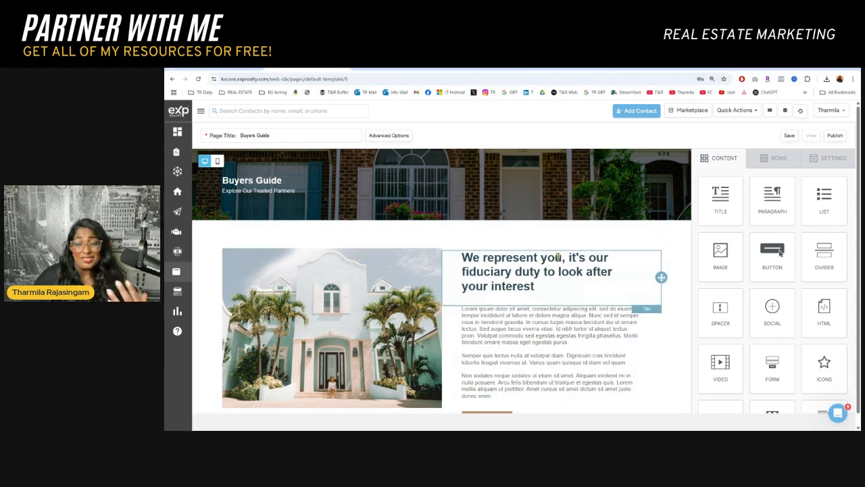
scroll(546, 268, "down", 3)
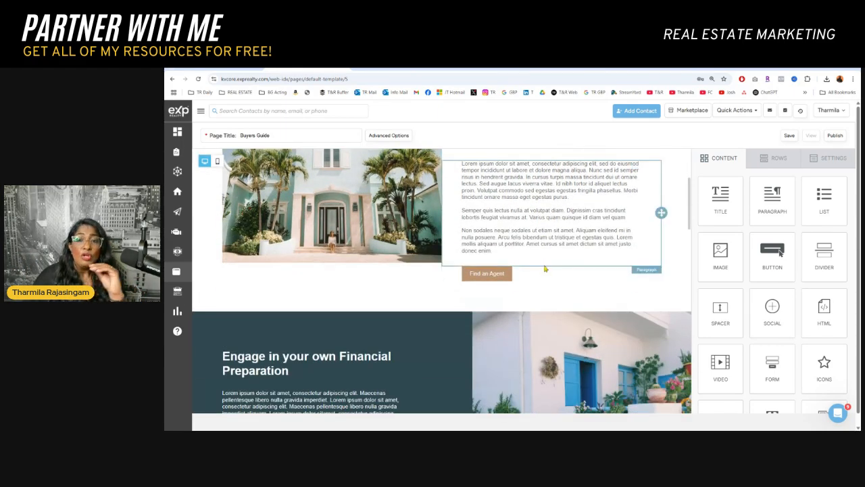
scroll(546, 268, "down", 10)
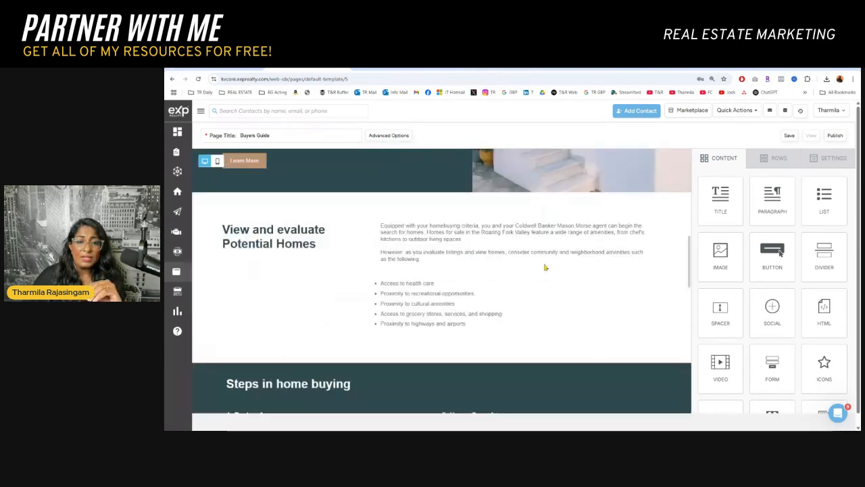
scroll(545, 267, "down", 4)
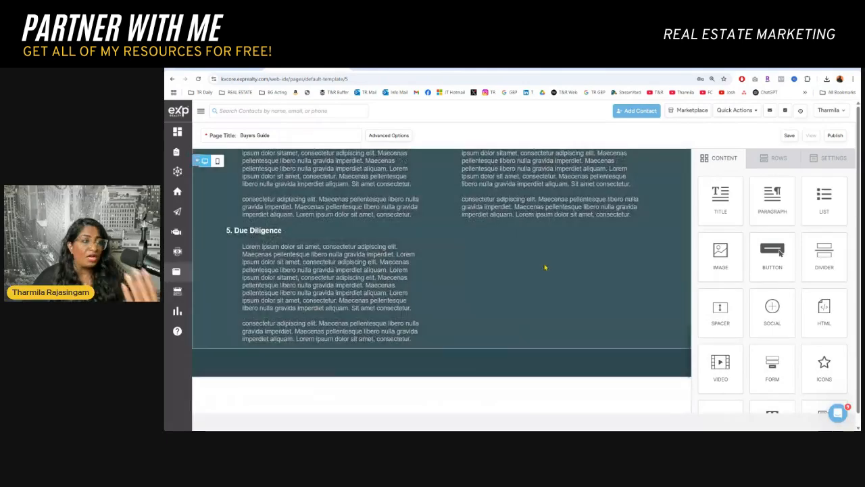
scroll(545, 267, "down", 1)
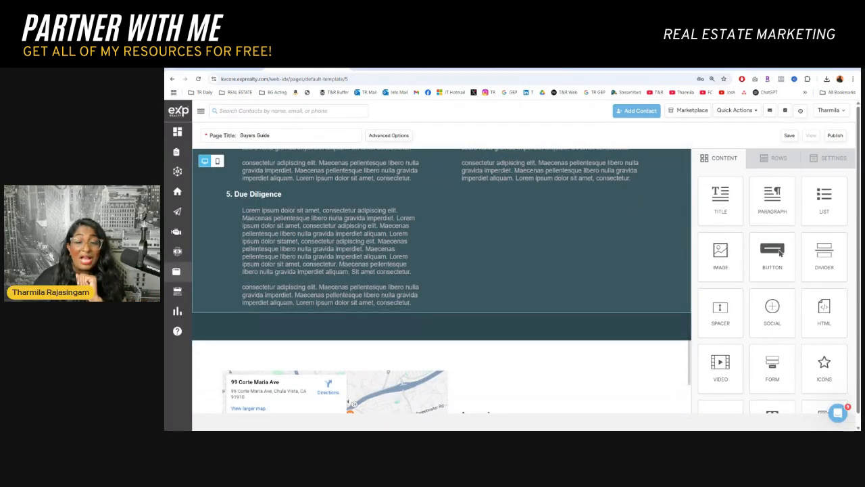
scroll(537, 265, "up", 8)
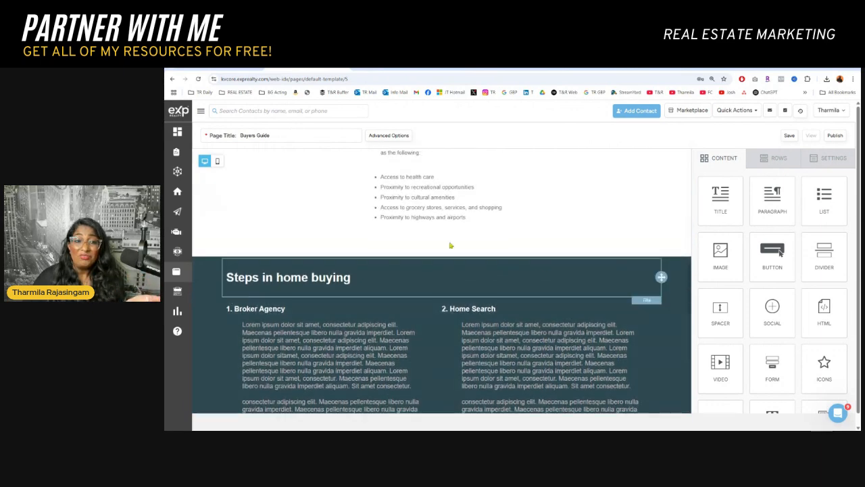
scroll(534, 265, "up", 10)
scroll(522, 264, "up", 8)
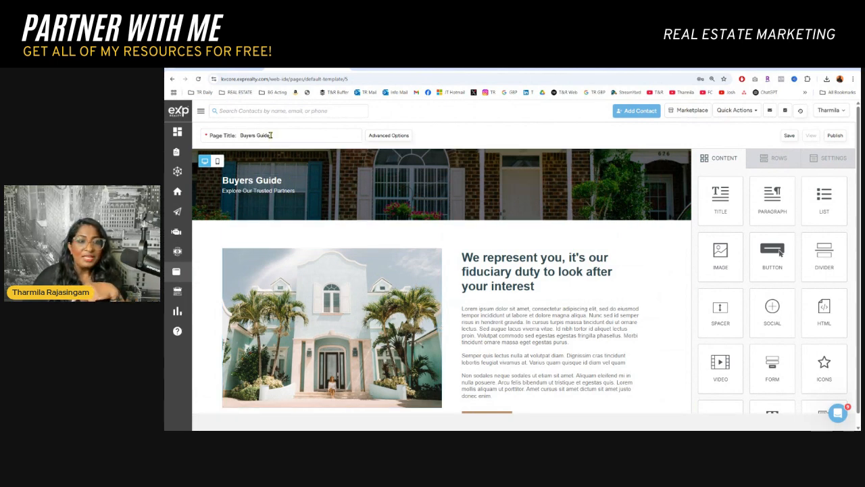
left_click_drag(238, 135, 290, 144)
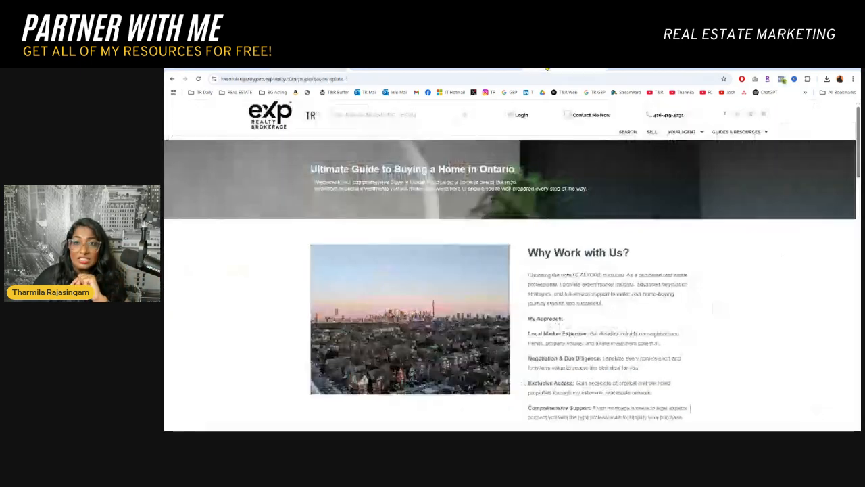
Step: Switch to the live website and open the Buyers Guide page listed under Guides & Resources
left_click(548, 70)
mouse_move(723, 134)
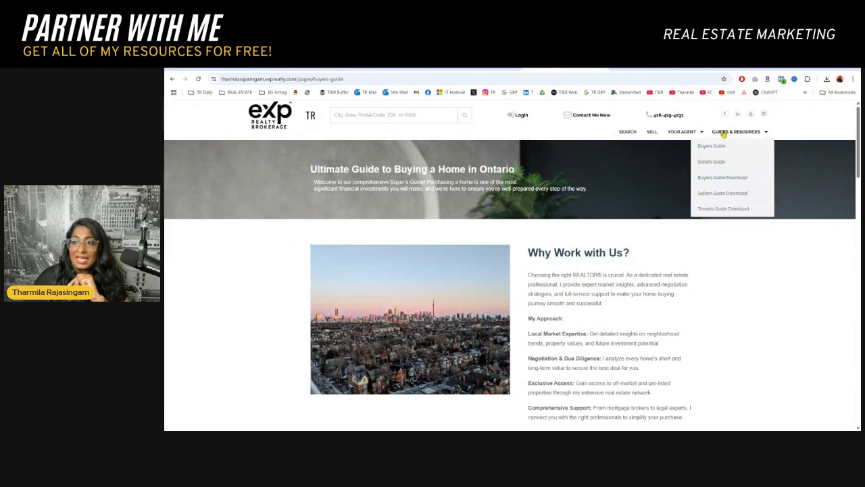
left_click(711, 146)
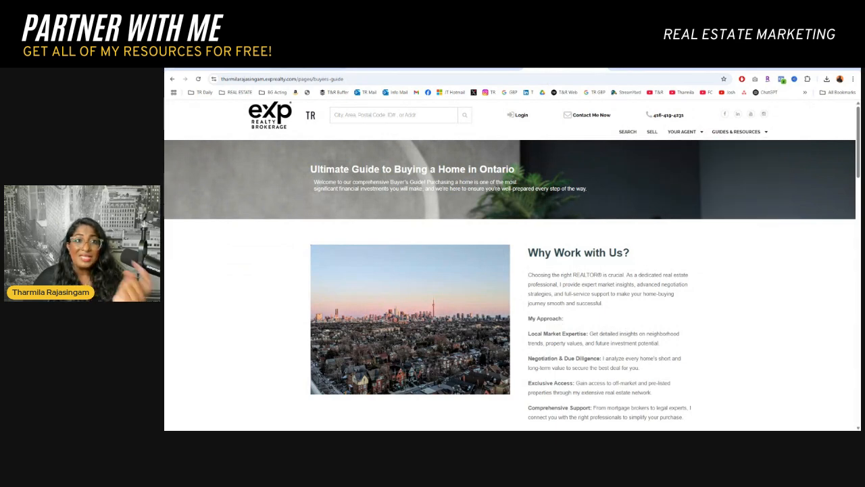
Step: Open the Buyers Guide template's advanced options in the page editor and compare its slug with the live page's web address
left_click(304, 70)
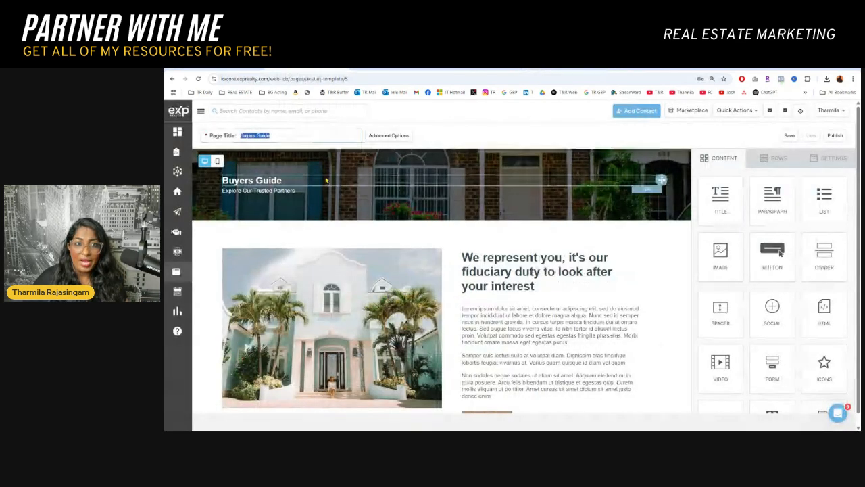
left_click(380, 140)
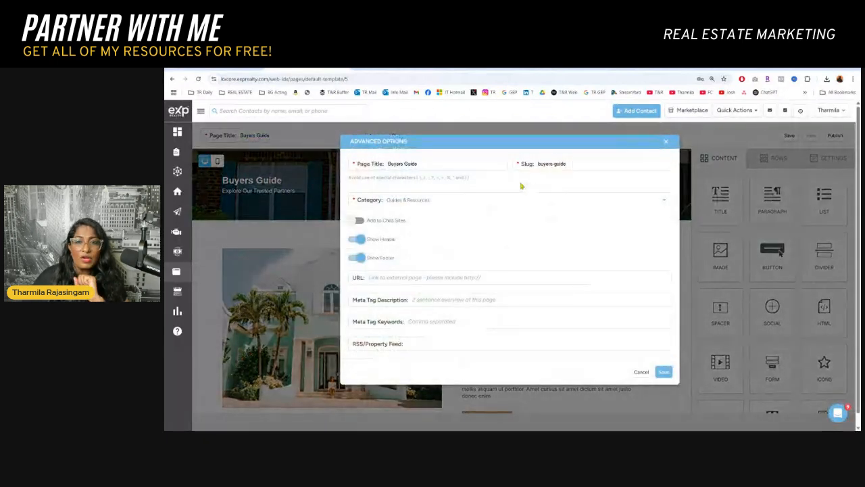
left_click_drag(541, 163, 573, 166)
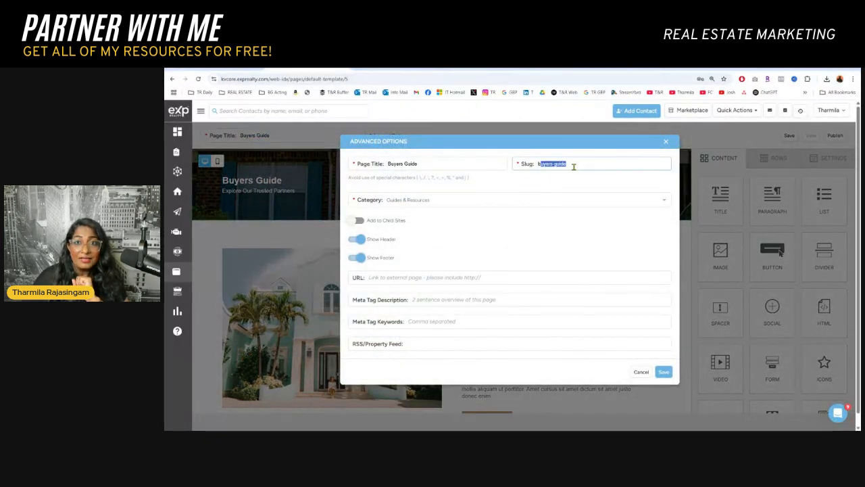
left_click(573, 68)
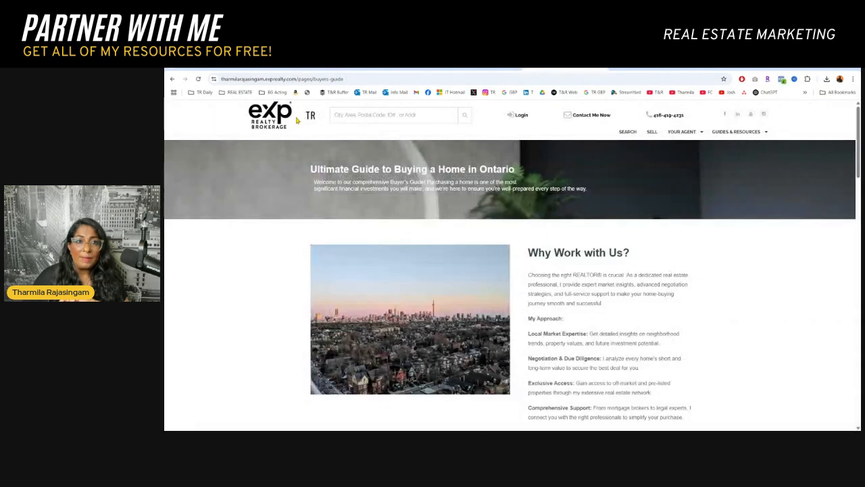
left_click_drag(330, 80, 356, 79)
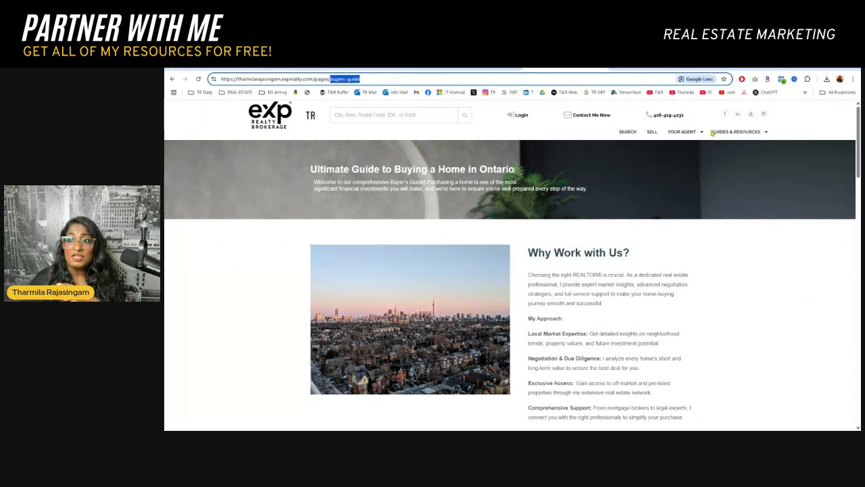
Step: Show the live site's Guides & Resources menu, and display the template's category choices with the entry for adding a new category
mouse_move(721, 134)
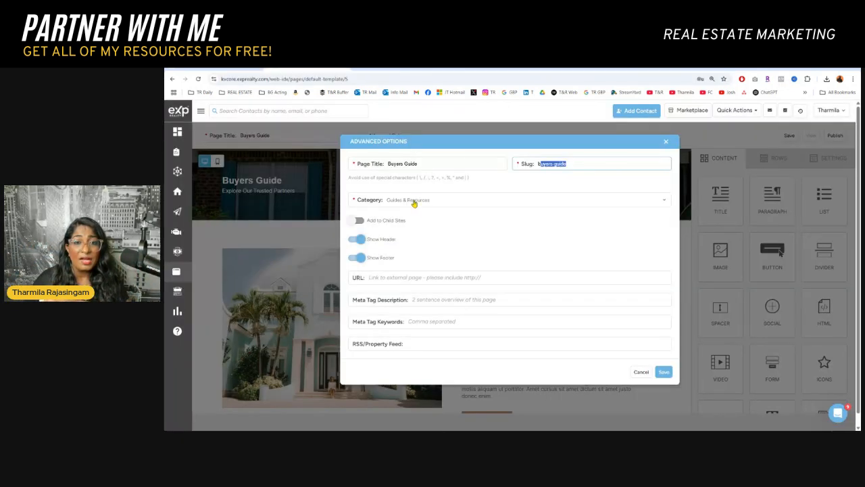
left_click(416, 199)
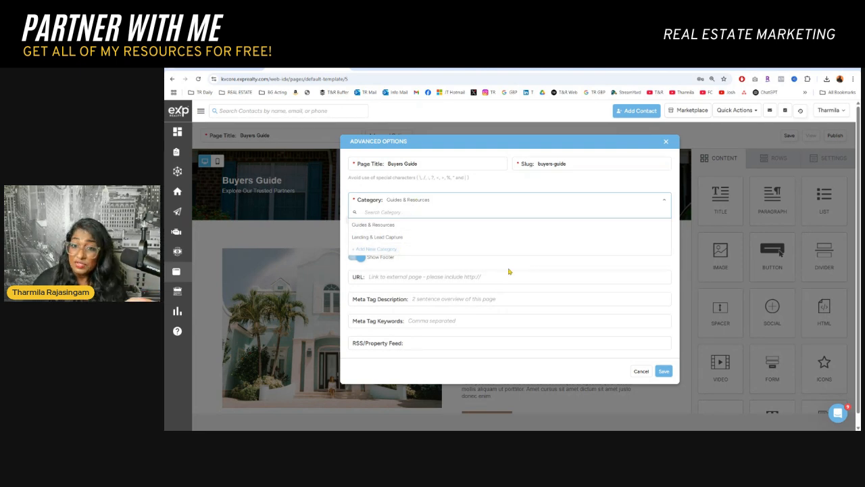
left_click(555, 250)
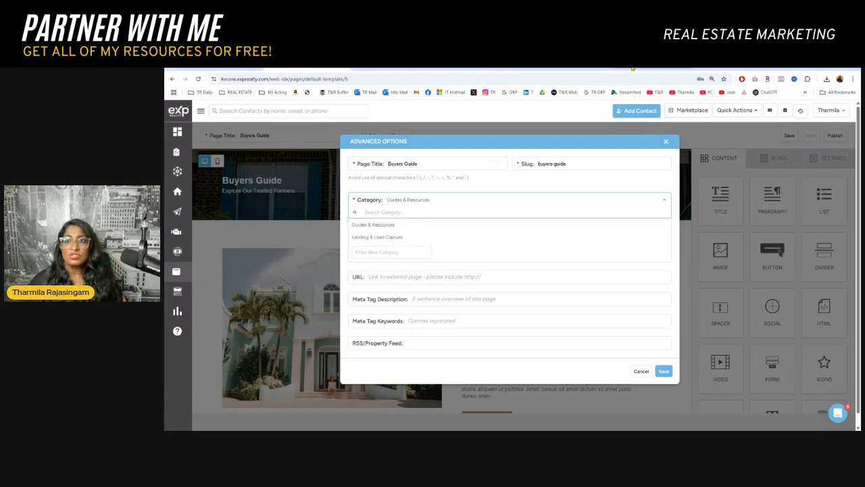
Step: Switch to the ChatGPT conversation about meta tags and copy the generated Meta Tag Description text
left_click(564, 69)
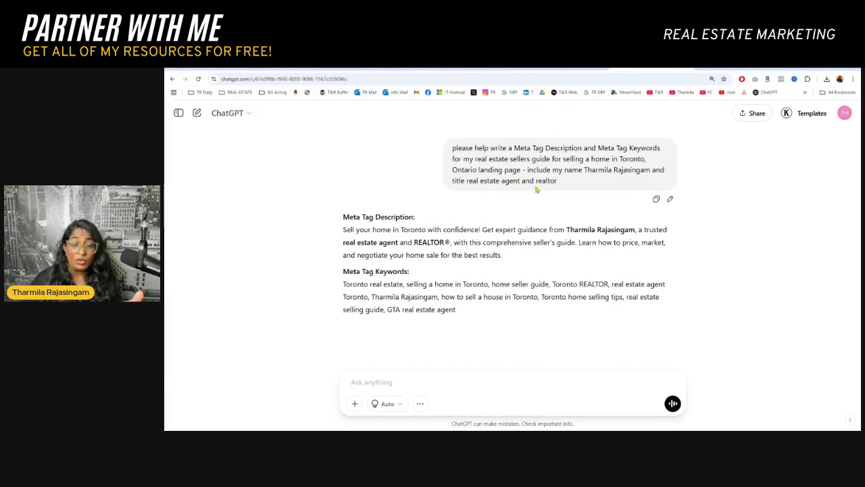
left_click_drag(344, 220, 455, 298)
left_click(456, 299)
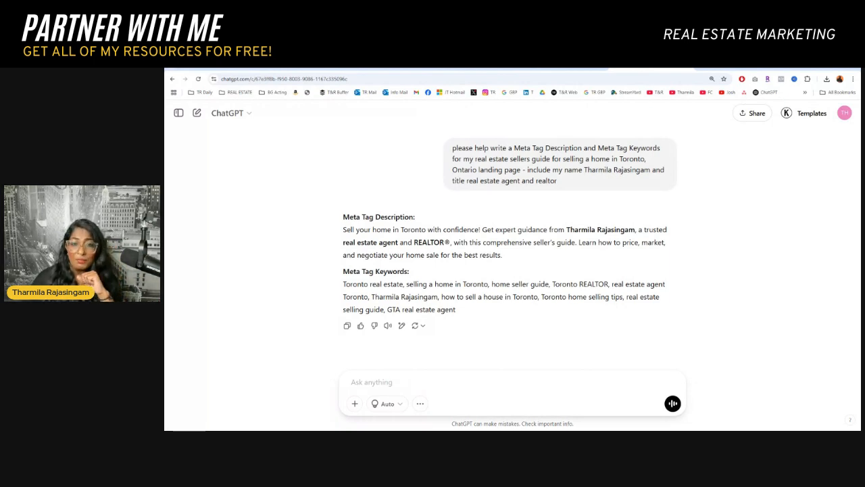
left_click_drag(343, 230, 505, 253)
key("ctrl+c")
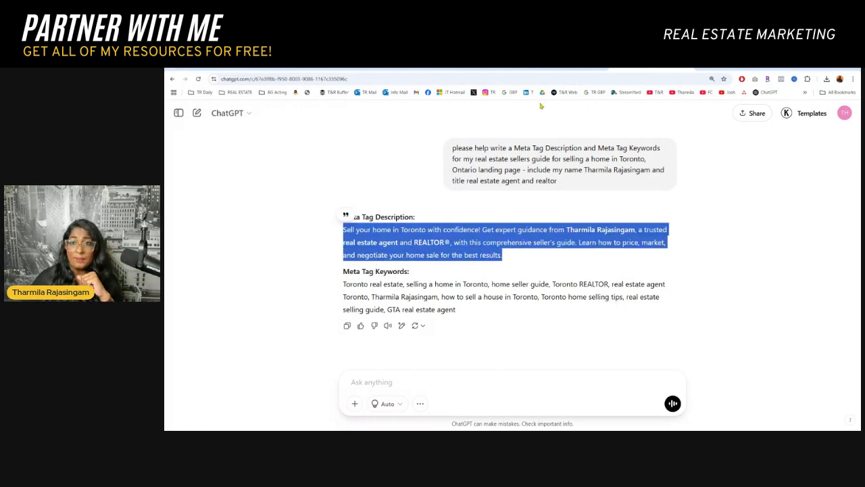
Step: Paste the copied text as the Buyers Guide template's Meta Tag Description and save the advanced options
left_click(308, 69)
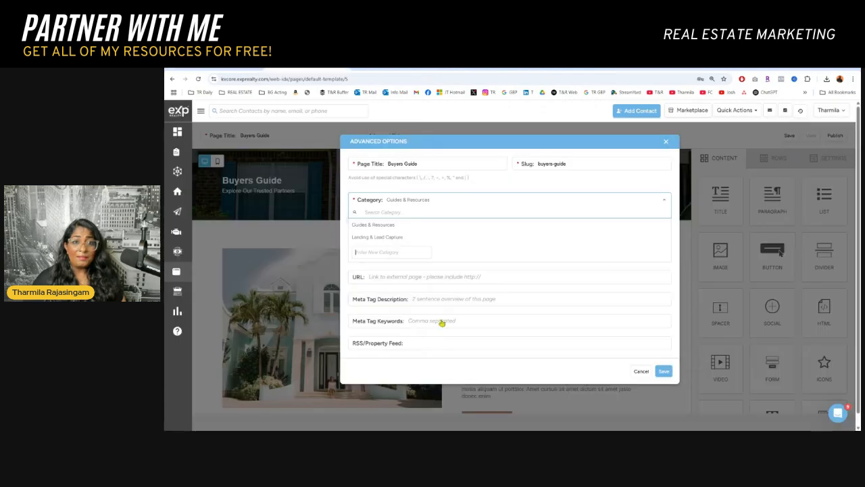
left_click(430, 299)
key("ctrl+v")
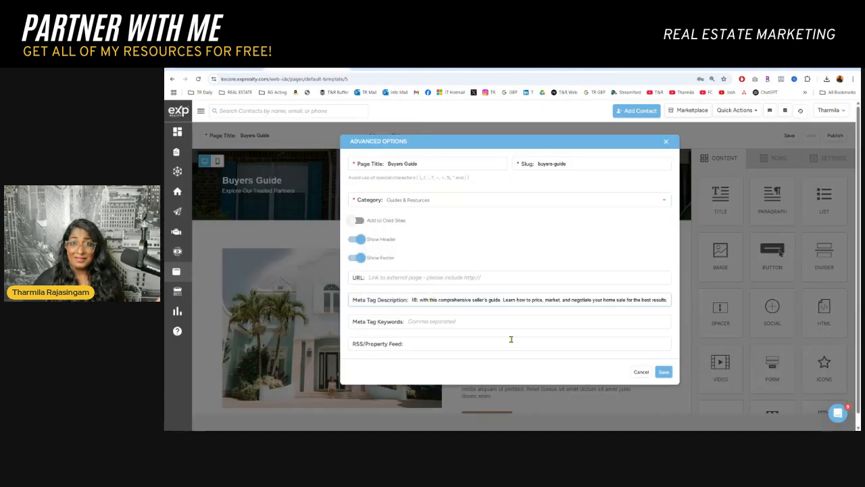
left_click(660, 372)
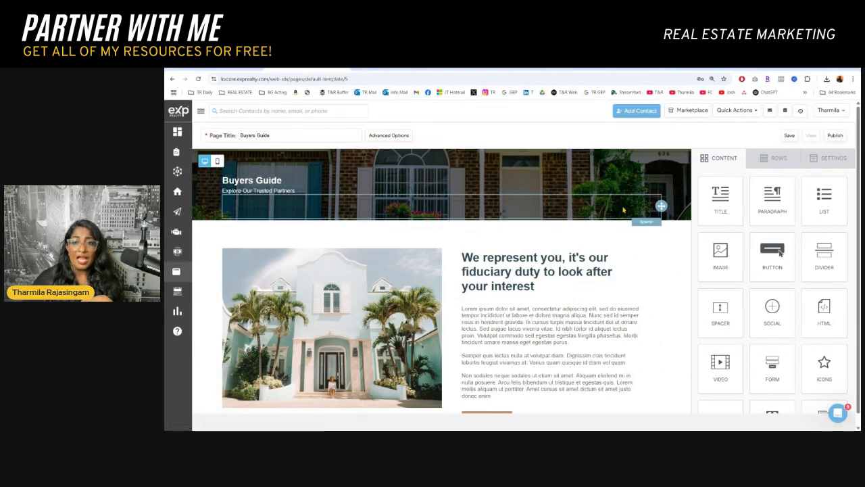
Step: Replace the palm-tree house image beside the "We represent you" text with the pexels-afshahin-corporation dining and living room photo from the file manager
scroll(358, 302, "down", 1)
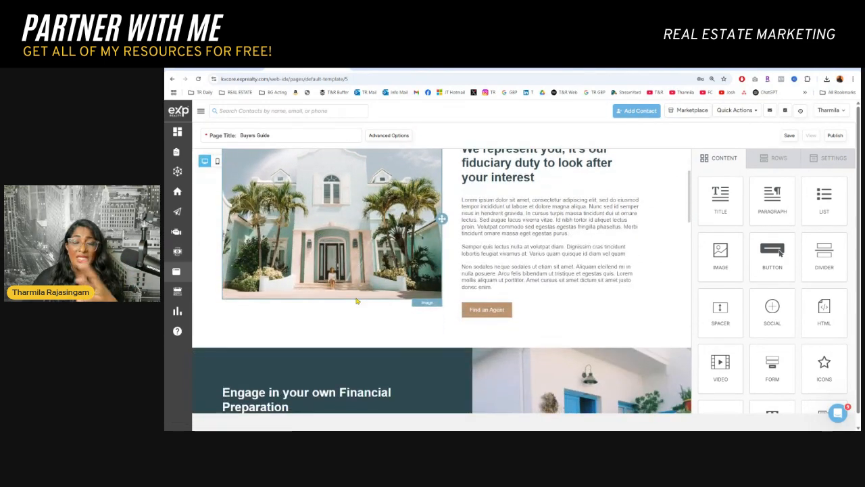
scroll(460, 305, "down", 2)
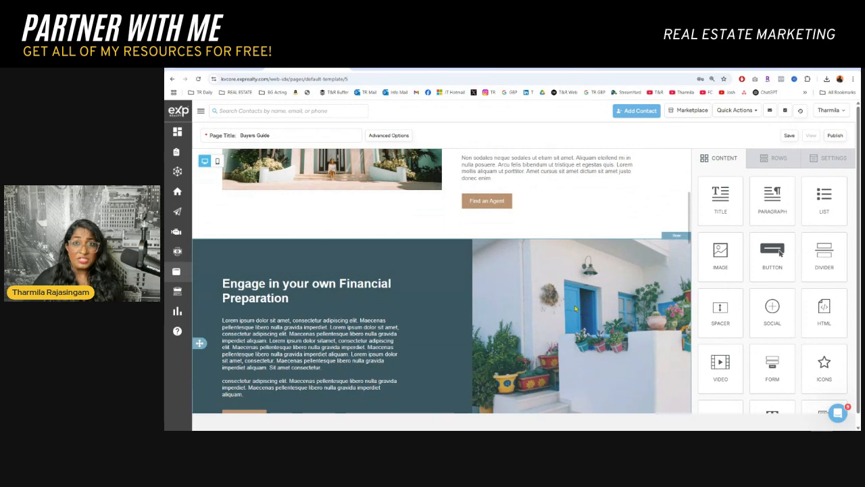
scroll(576, 309, "down", 1)
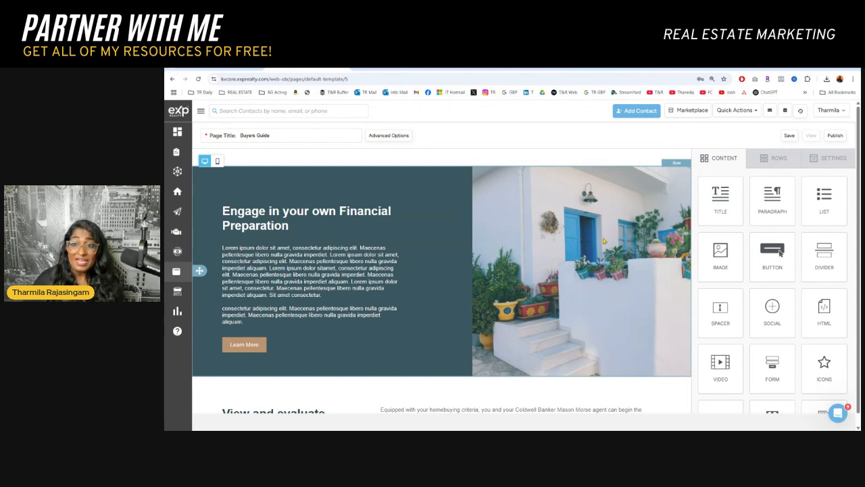
scroll(473, 270, "up", 5)
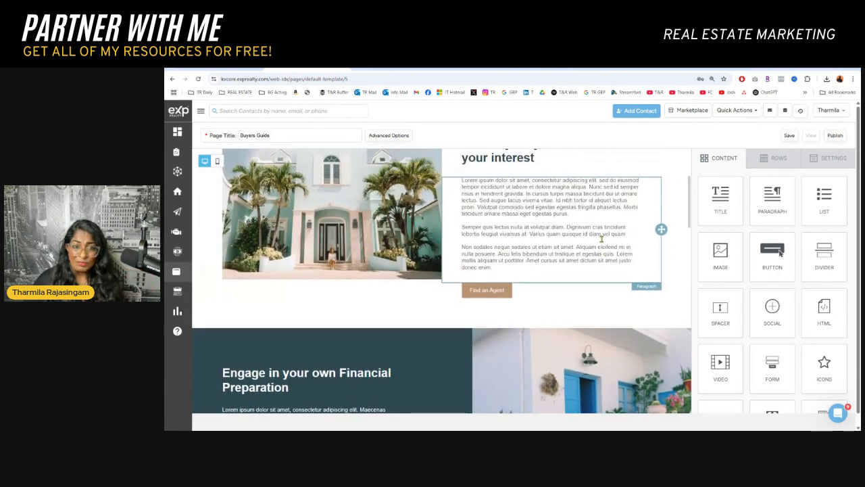
left_click(348, 299)
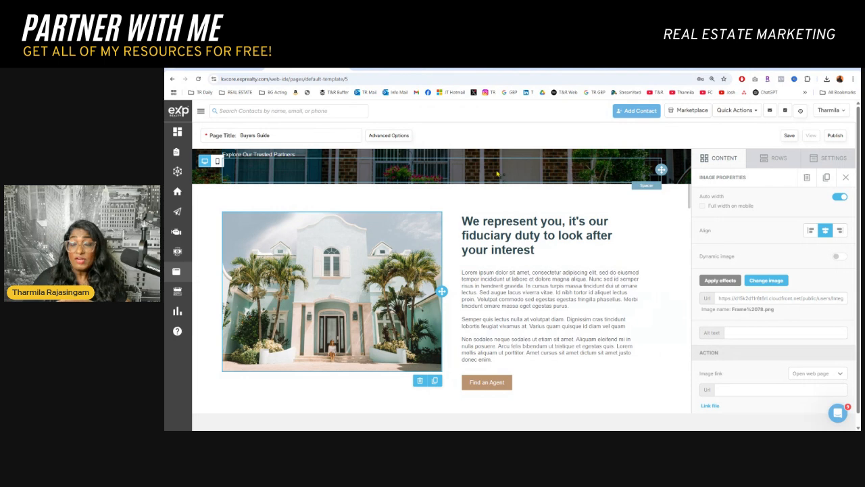
scroll(558, 307, "up", 1)
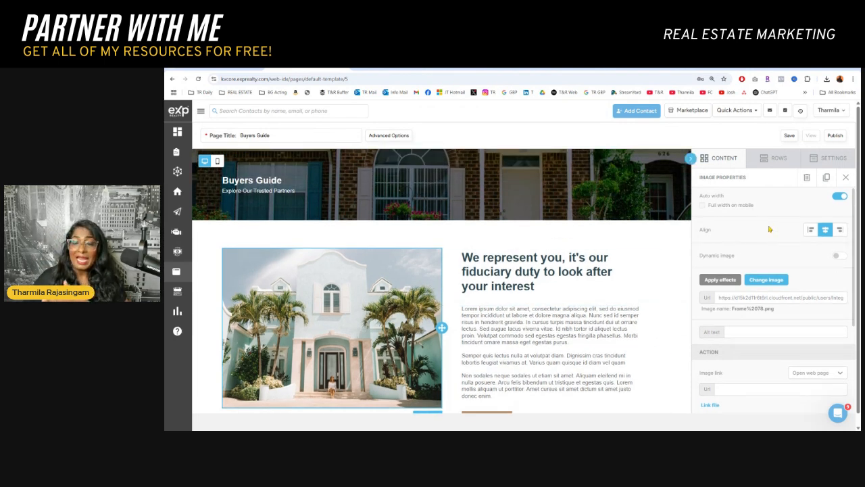
scroll(769, 231, "down", 5)
scroll(772, 240, "up", 4)
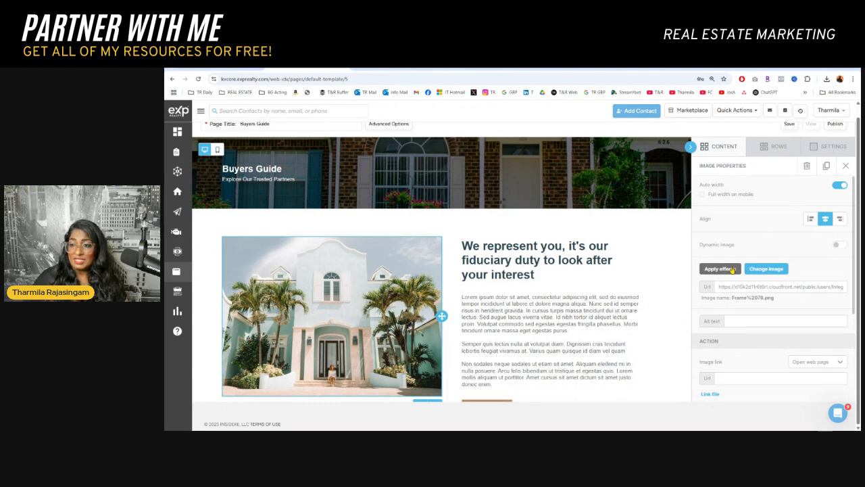
left_click(767, 271)
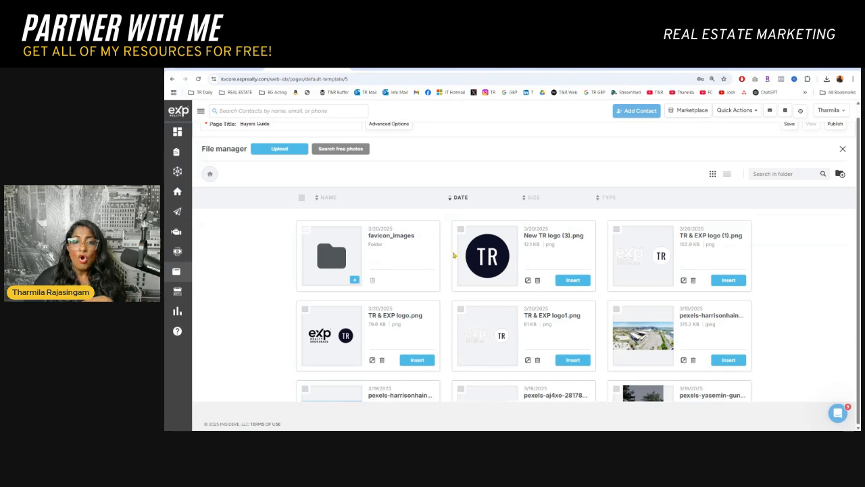
scroll(453, 255, "down", 10)
scroll(446, 331, "up", 3)
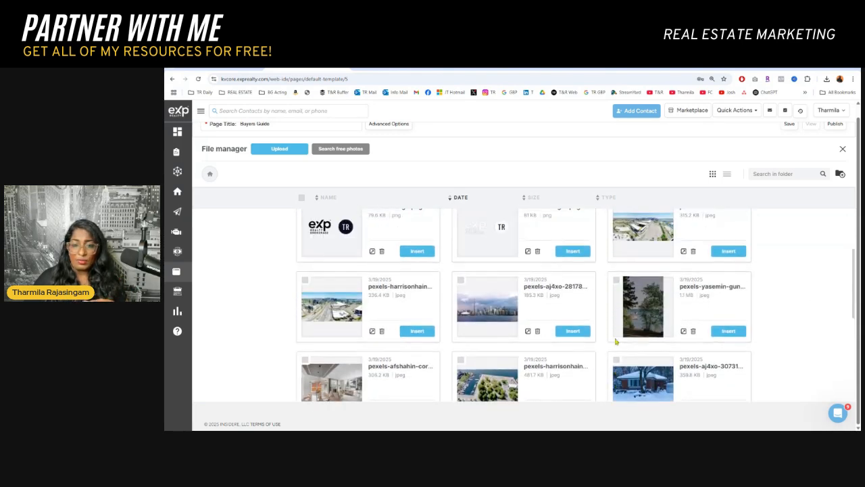
scroll(446, 331, "down", 3)
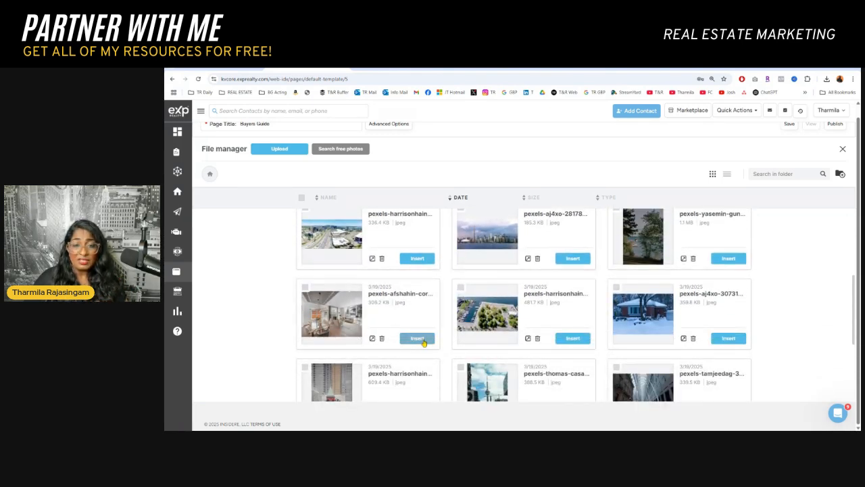
scroll(424, 339, "up", 2)
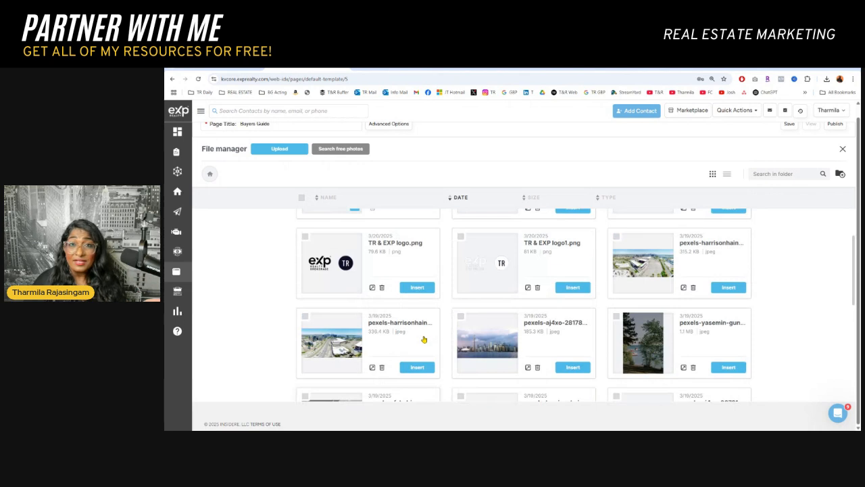
scroll(424, 339, "up", 1)
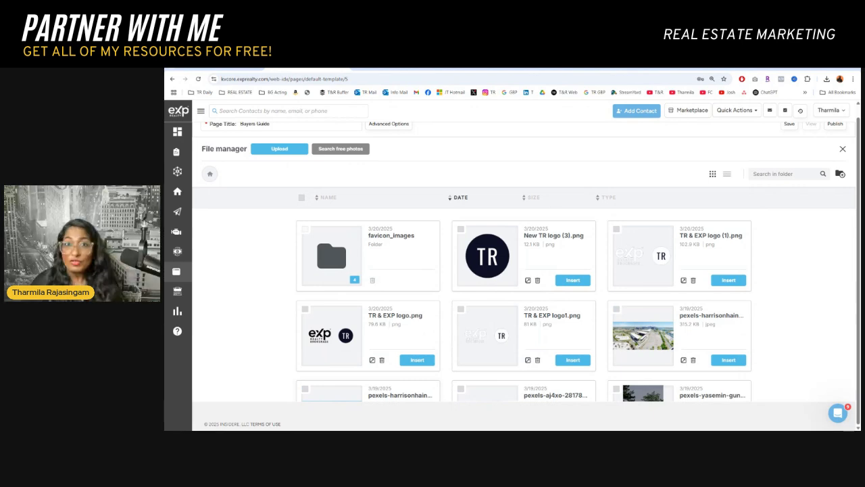
scroll(426, 337, "down", 3)
scroll(426, 337, "down", 3)
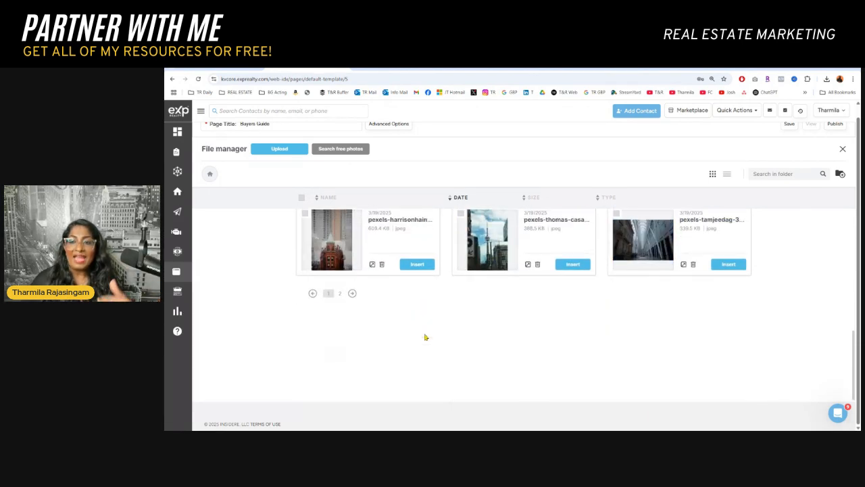
scroll(427, 333, "up", 4)
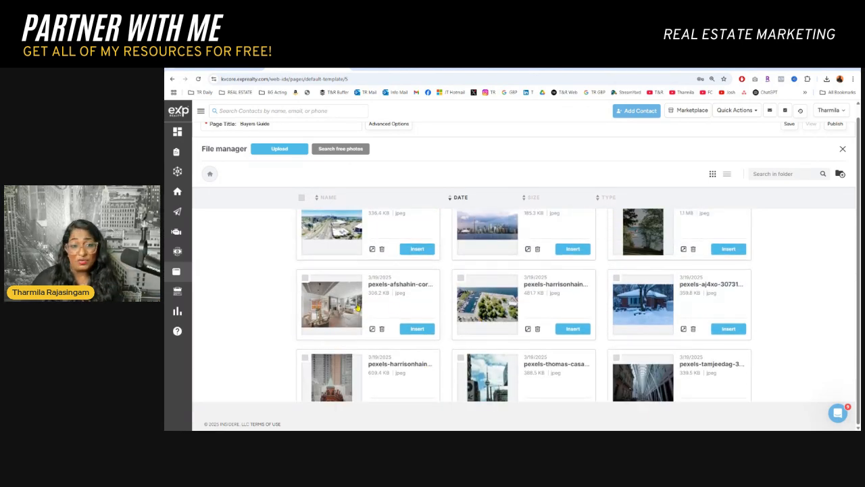
scroll(588, 318, "down", 3)
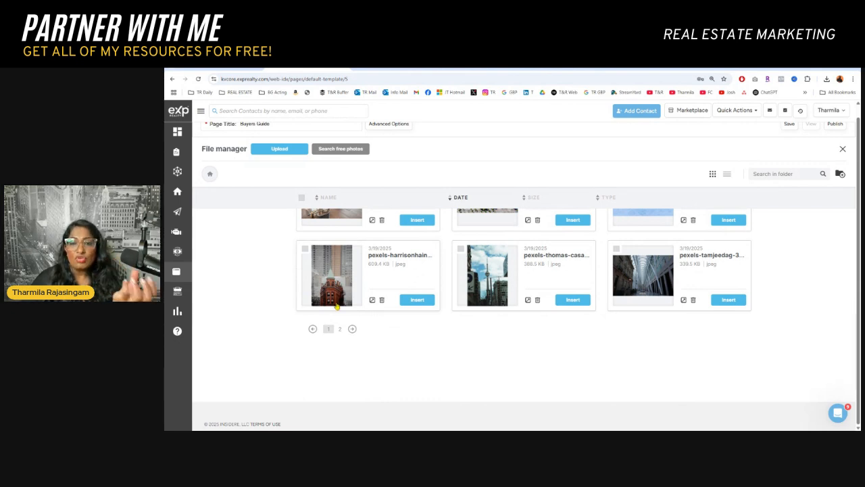
scroll(336, 306, "up", 2)
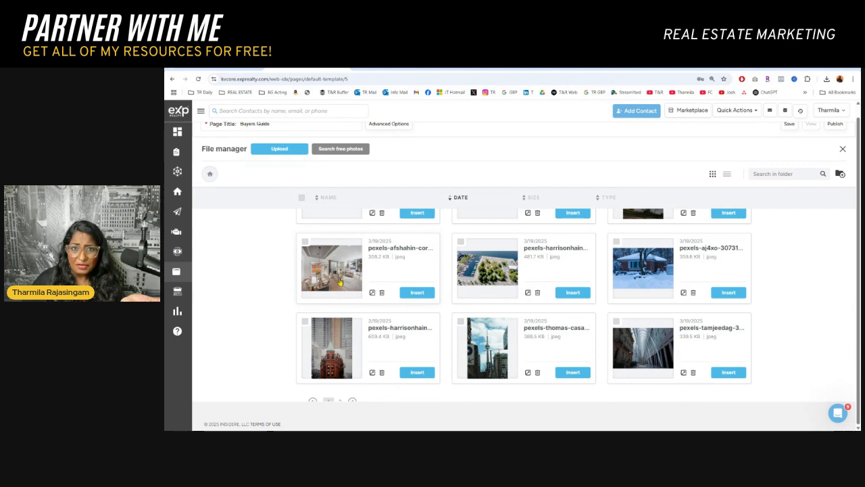
left_click(414, 294)
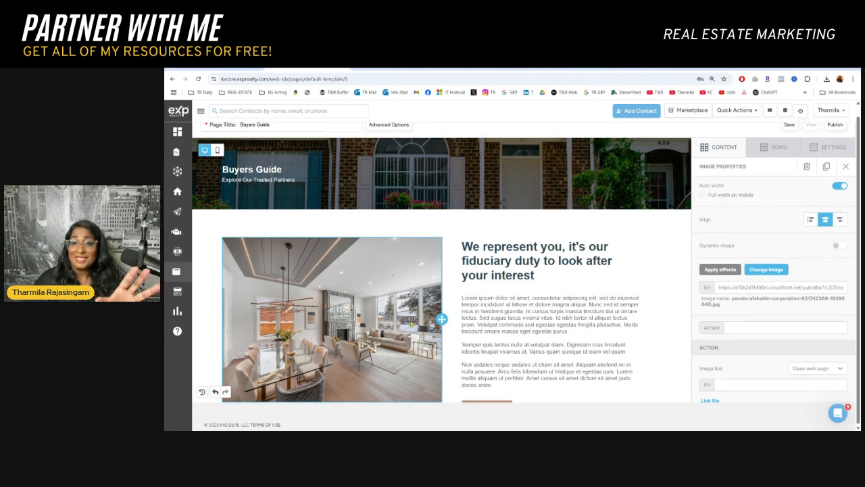
scroll(391, 283, "up", 1)
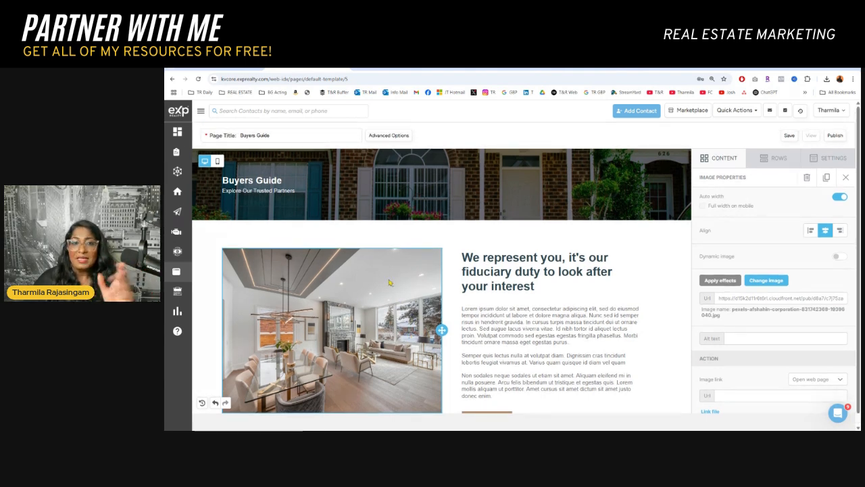
Step: Show the property options of the Buyers Guide banner title and open its text color choices
left_click(256, 180)
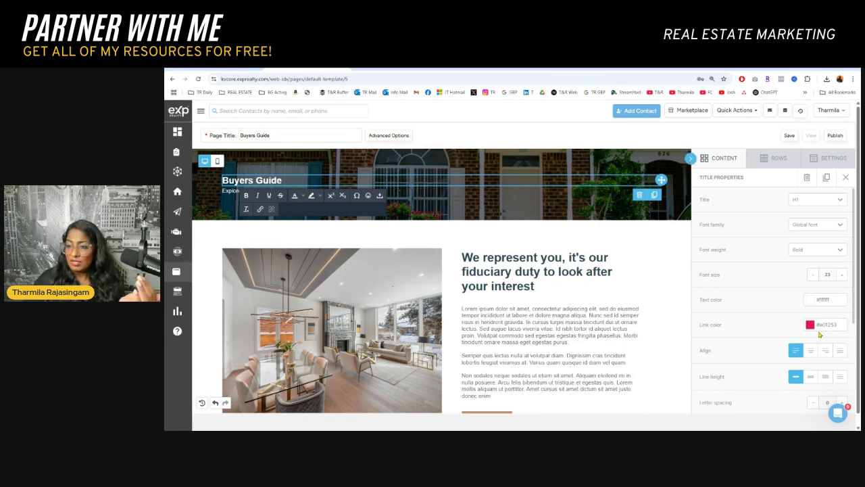
scroll(818, 330, "down", 3)
scroll(816, 227, "up", 3)
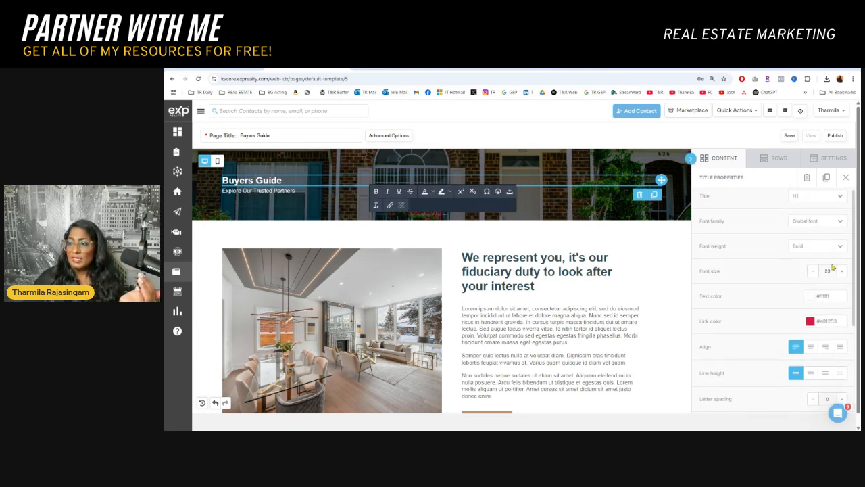
left_click(808, 297)
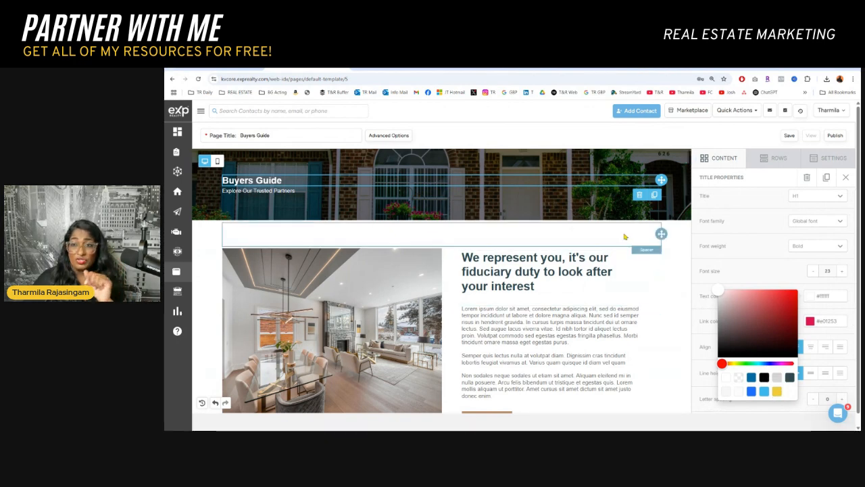
Step: Duplicate the "Explore Our Trusted Partners" paragraph in the banner and the spacer beneath it
left_click(378, 190)
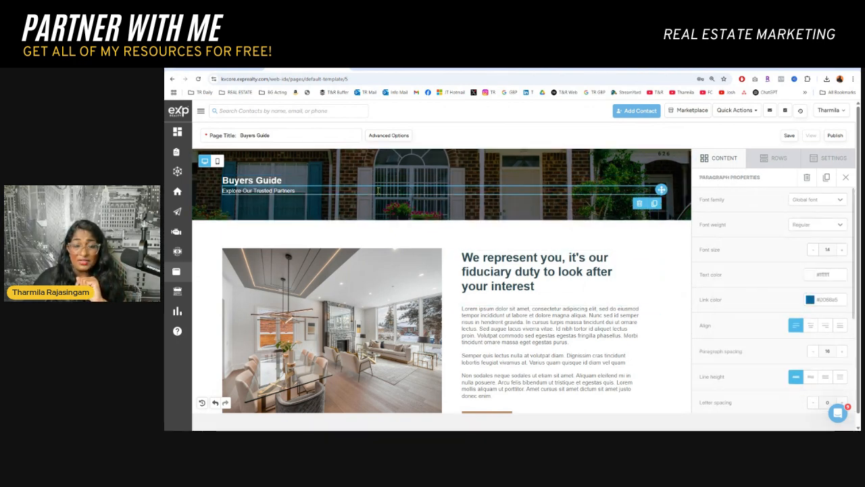
left_click(654, 203)
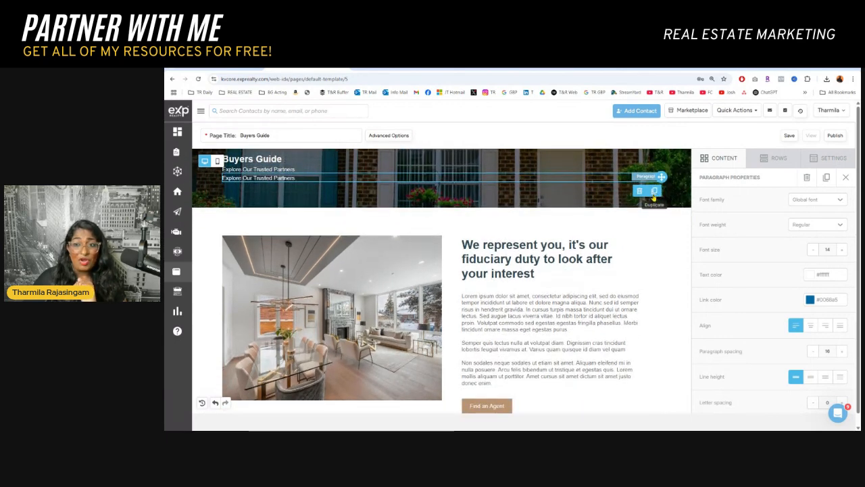
left_click(654, 193)
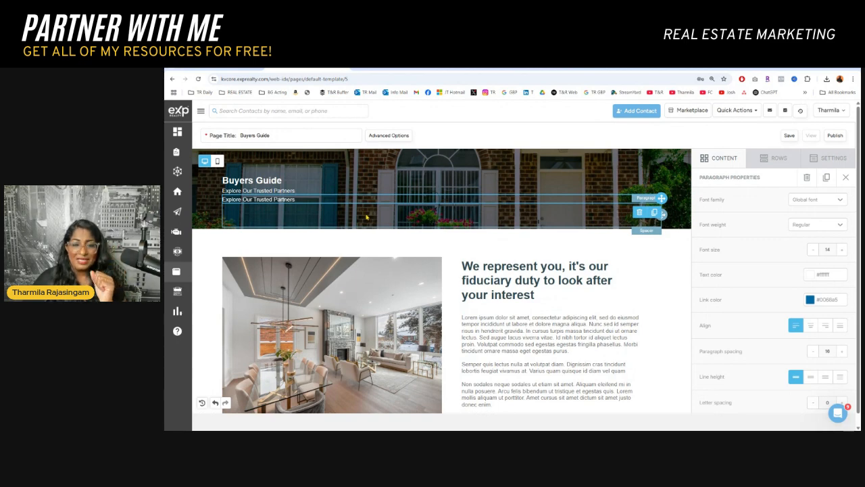
left_click(515, 224)
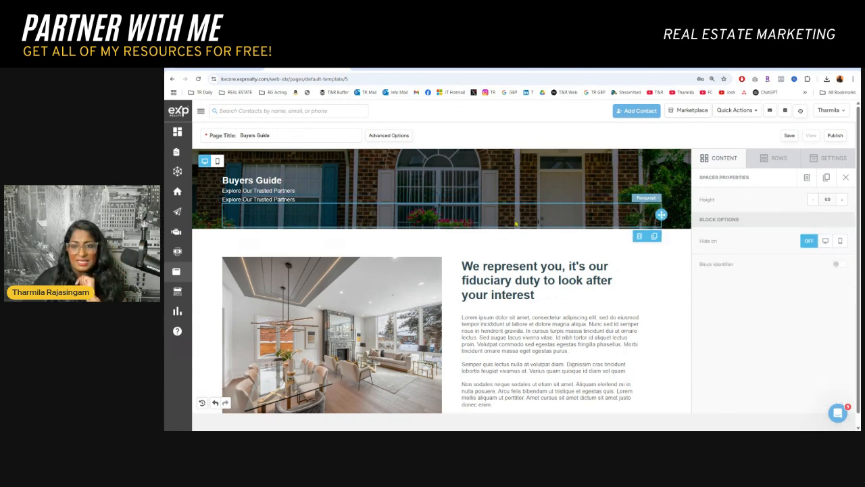
left_click(654, 236)
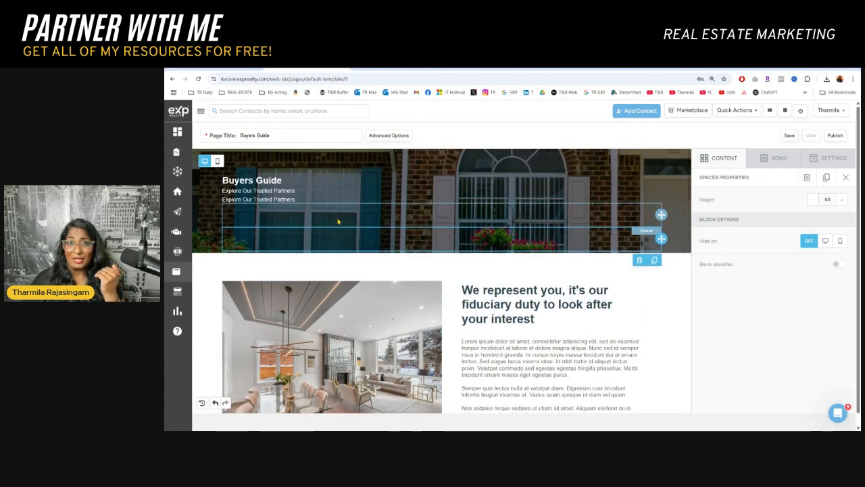
Step: Italicize the Buyers Guide banner title and increase its font size to 28
left_click(254, 180)
triple_click(253, 180)
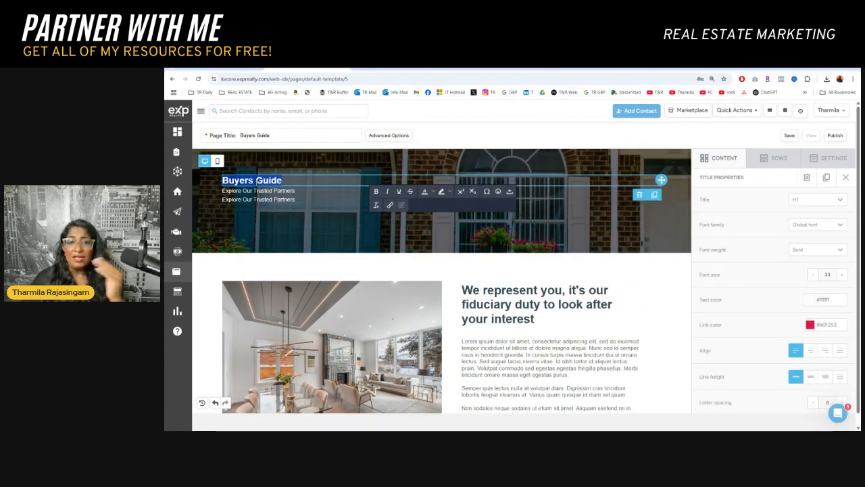
left_click(388, 192)
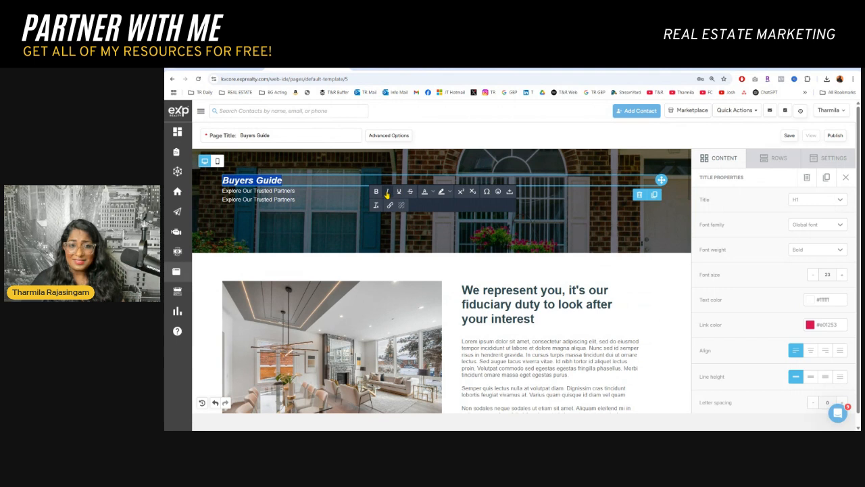
left_click(842, 276)
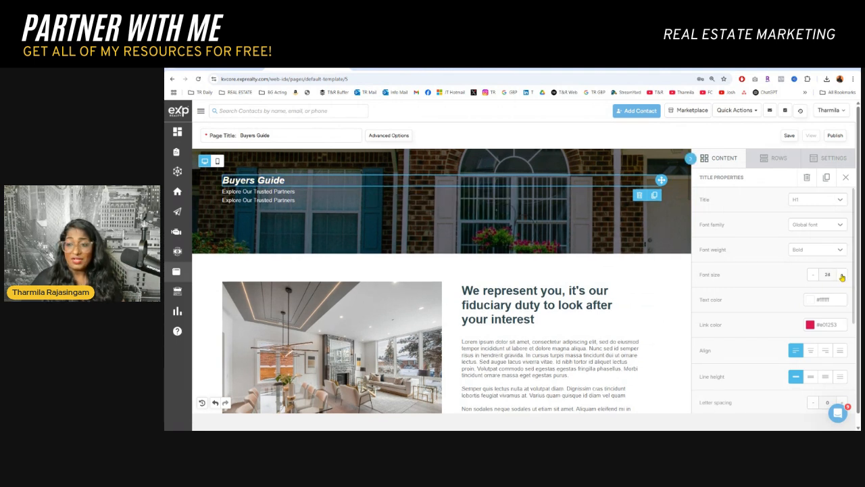
left_click(843, 276)
left_click(842, 276)
left_click(841, 276)
left_click(841, 276)
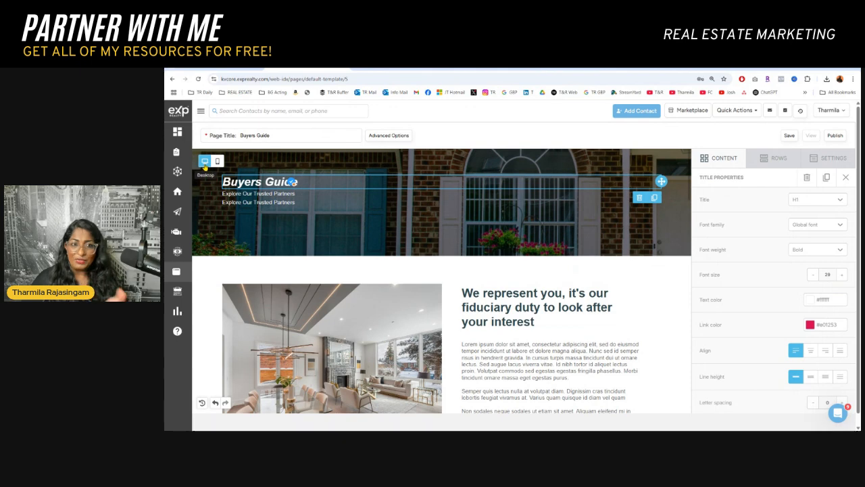
Step: Switch the page editor to the mobile view and center-align the Buyers Guide banner title for mobile
scroll(363, 236, "down", 3)
scroll(363, 236, "up", 3)
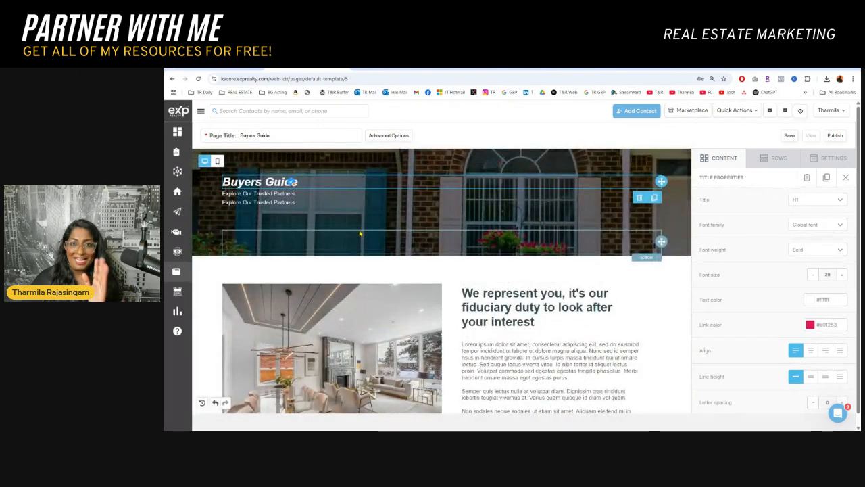
left_click(217, 160)
scroll(409, 186, "down", 2)
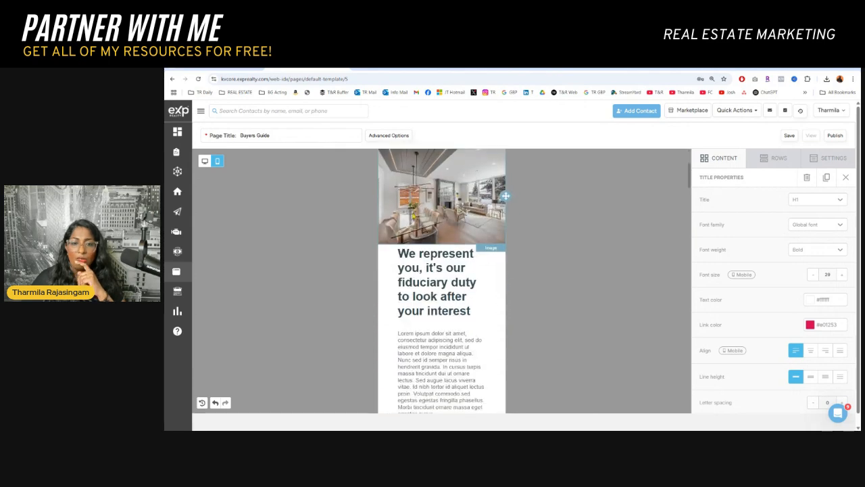
scroll(414, 219, "up", 2)
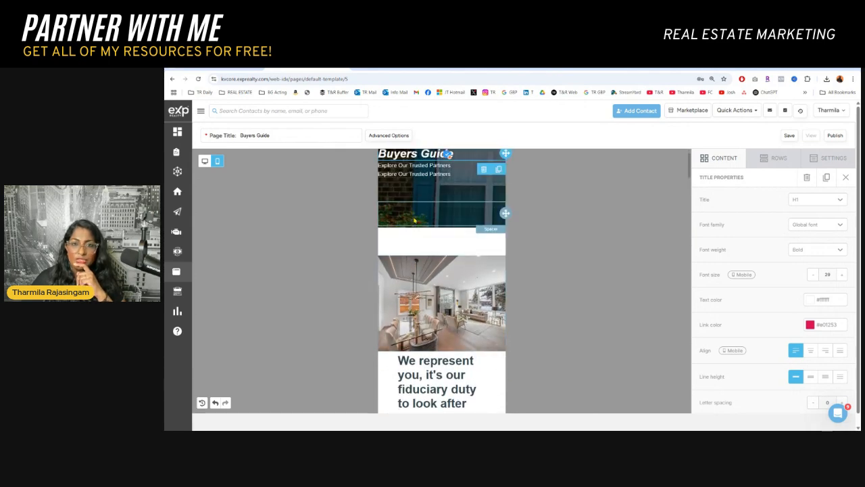
scroll(415, 218, "down", 3)
scroll(414, 219, "up", 3)
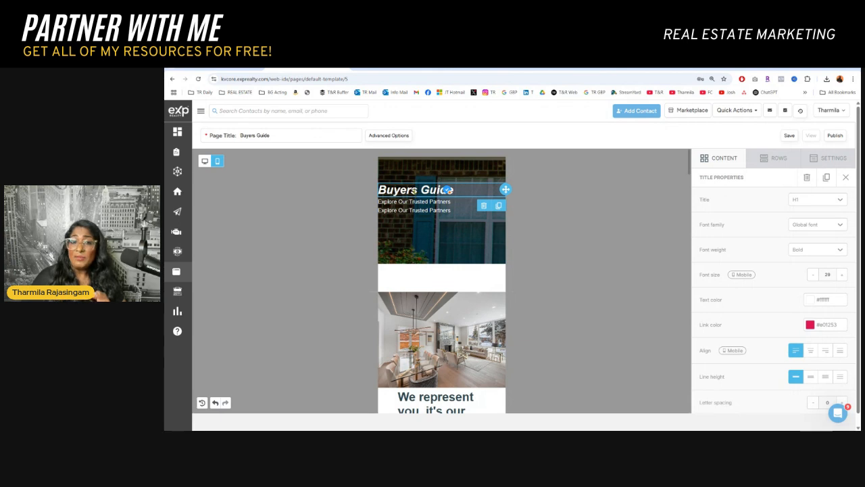
left_click(447, 190)
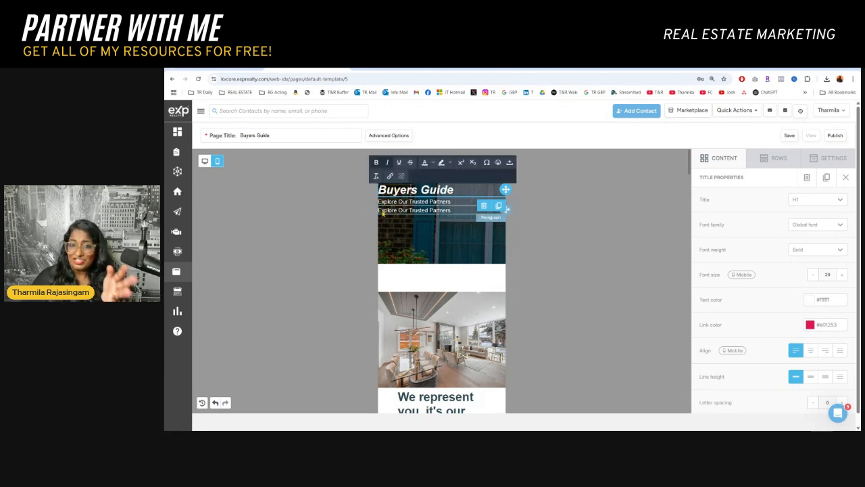
scroll(446, 231, "down", 1)
scroll(521, 239, "up", 1)
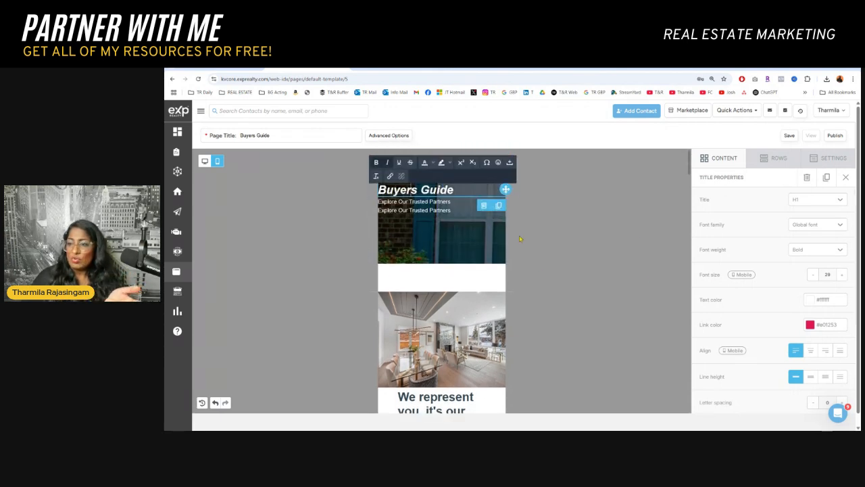
left_click(810, 352)
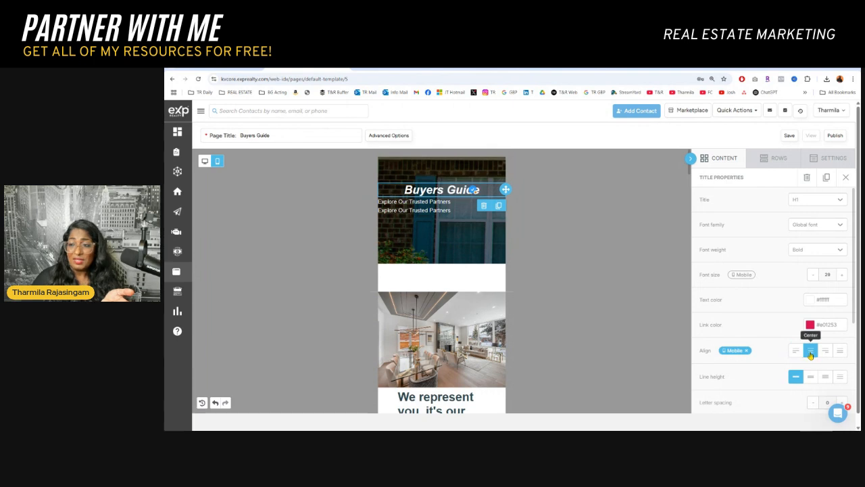
Step: Center-align both "Explore Our Trusted Partners" lines for mobile and compare the banner in the desktop and mobile views
left_click(426, 211)
left_click(432, 202)
left_click(810, 325)
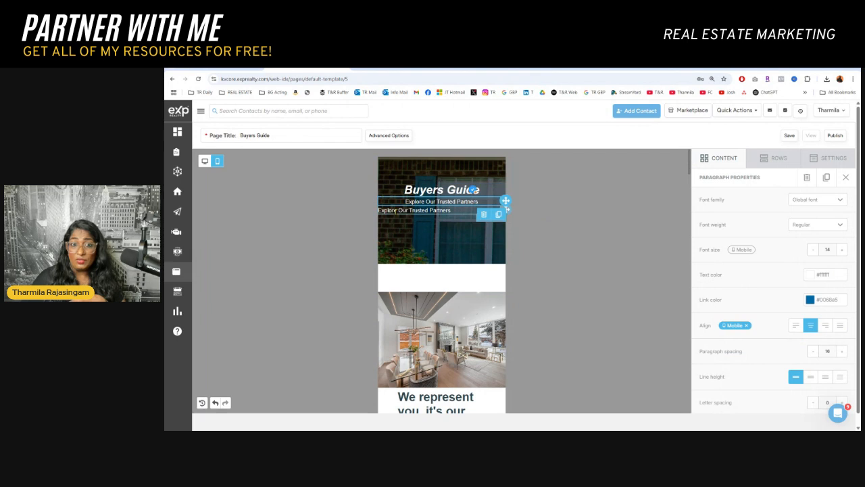
left_click(397, 211)
left_click(811, 325)
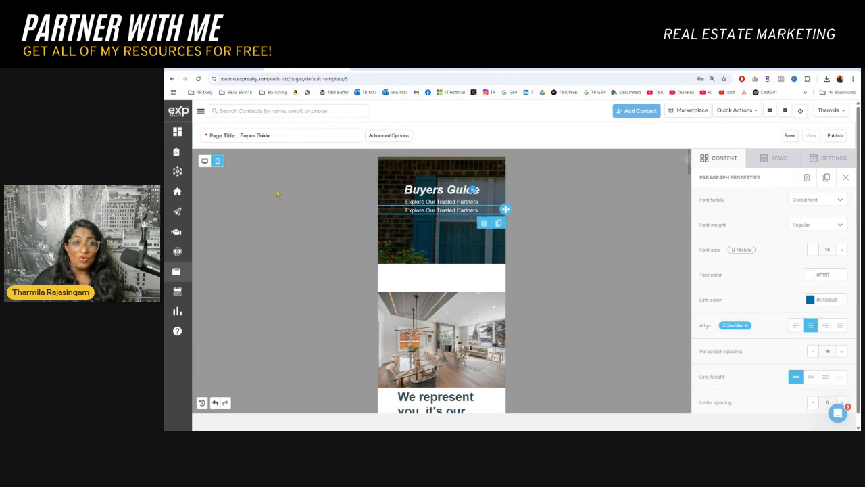
left_click(202, 160)
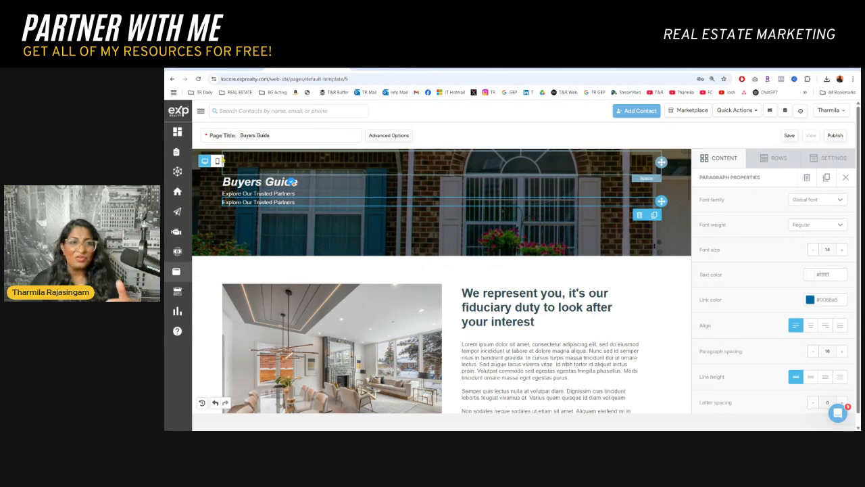
left_click(218, 161)
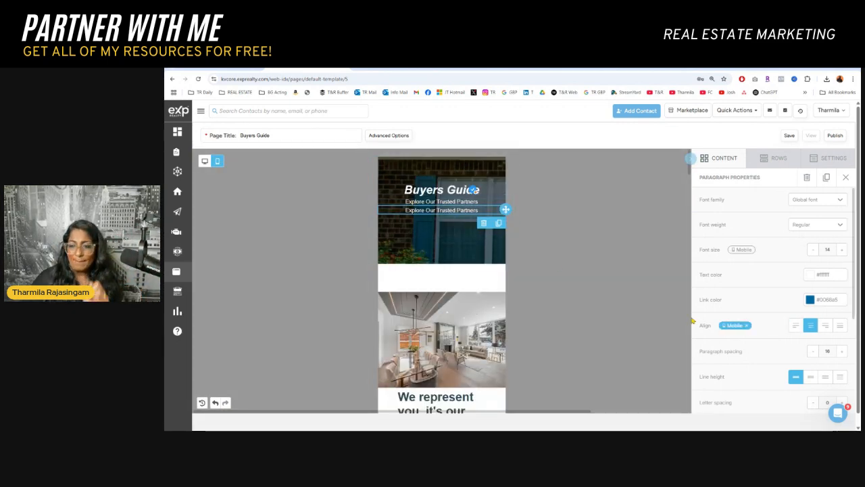
Step: Set the mobile left padding of the "Engage in your own Financial Preparation" title to 20
scroll(447, 225, "down", 15)
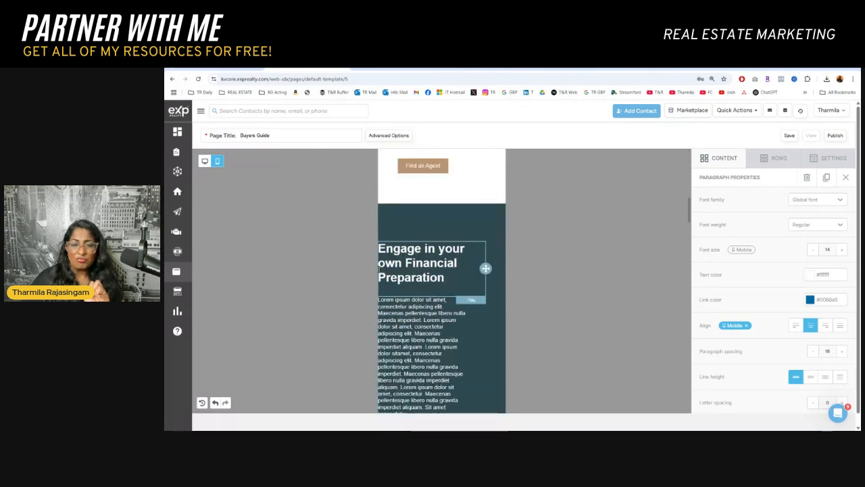
scroll(427, 267, "down", 2)
scroll(427, 263, "up", 2)
left_click(427, 261)
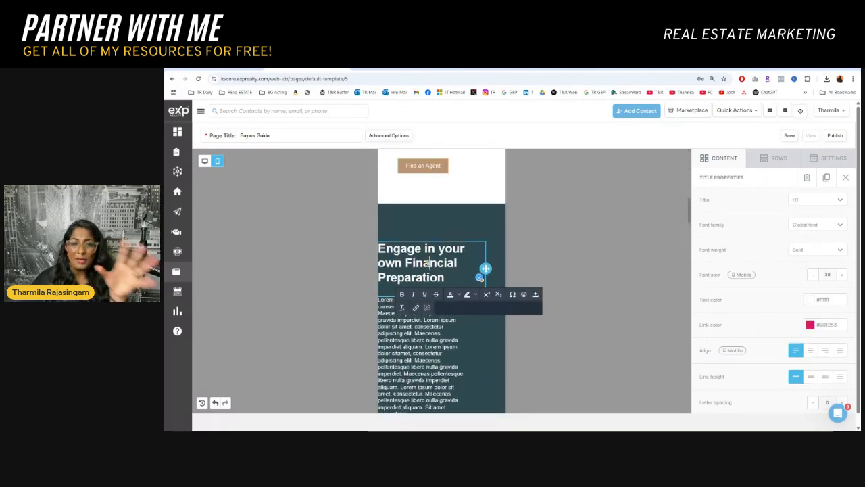
scroll(804, 338, "down", 5)
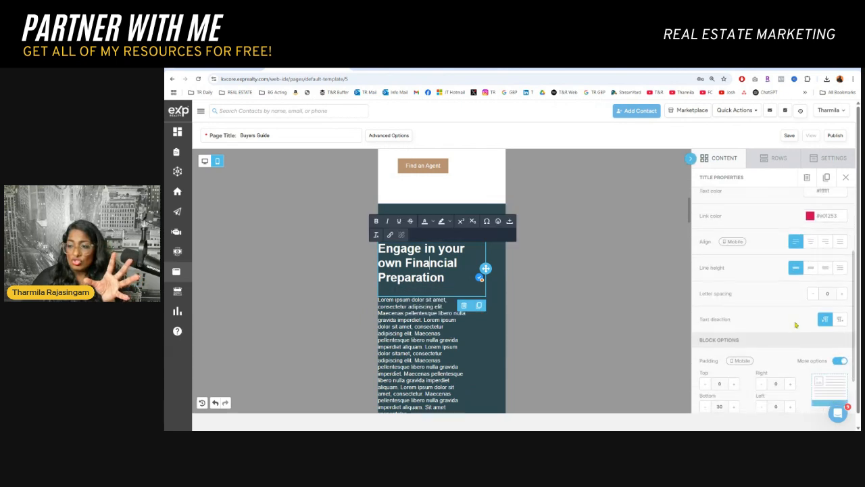
left_click(791, 354)
left_click(790, 353)
left_click(790, 354)
left_click(790, 353)
left_click(762, 354)
left_click(762, 354)
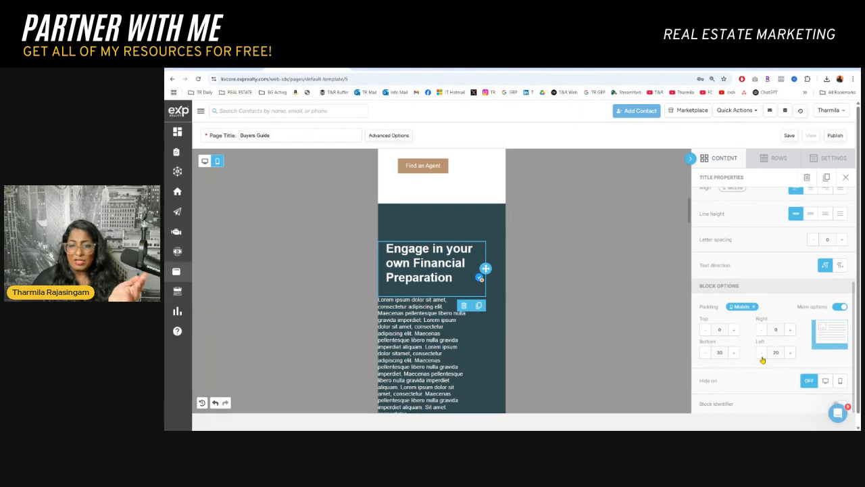
Step: Set the mobile left padding of the paragraph under "Engage in your own Financial Preparation" to 30
left_click(426, 365)
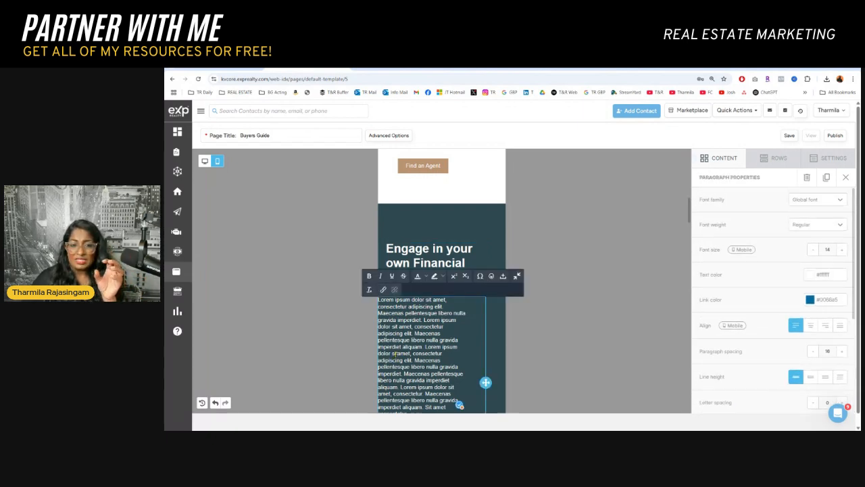
scroll(406, 348, "down", 1)
scroll(791, 338, "down", 3)
left_click(790, 353)
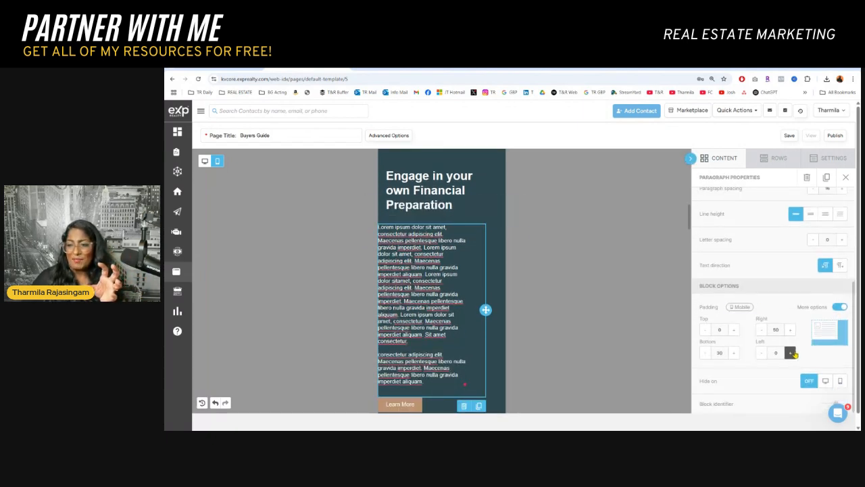
left_click(790, 353)
left_click(791, 353)
left_click(790, 353)
left_click(790, 352)
left_click(762, 353)
left_click(762, 353)
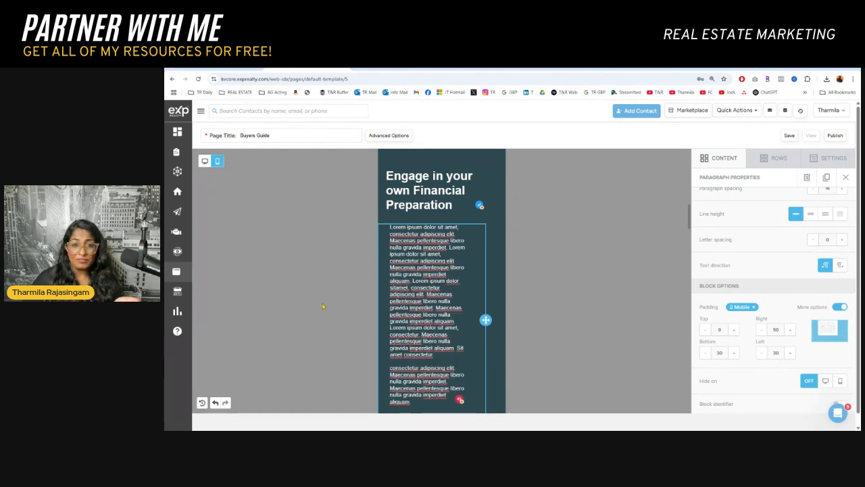
Step: Review the Financial Preparation section's text and Learn More button in mobile, and examine the same section in the desktop view
scroll(366, 267, "down", 3)
scroll(366, 267, "up", 2)
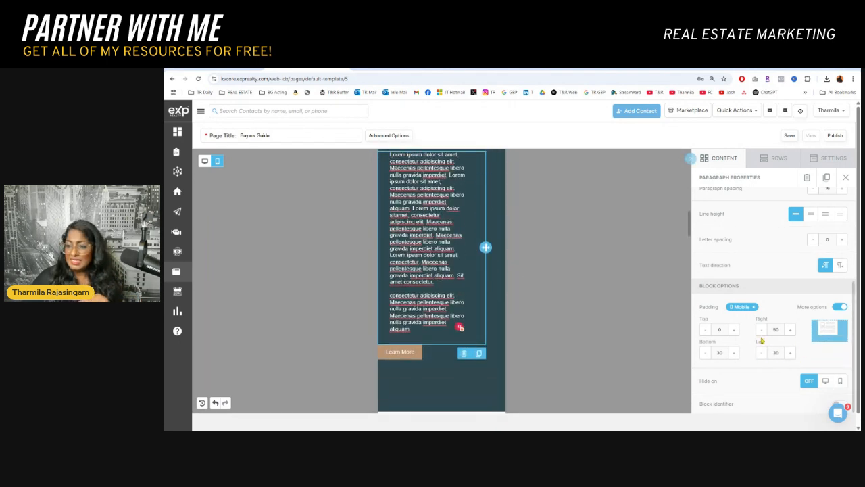
scroll(406, 248, "down", 2)
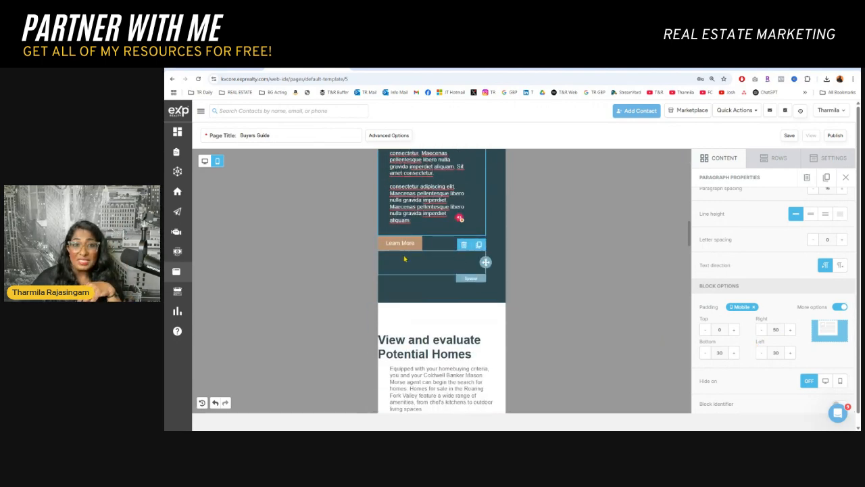
scroll(405, 270, "up", 2)
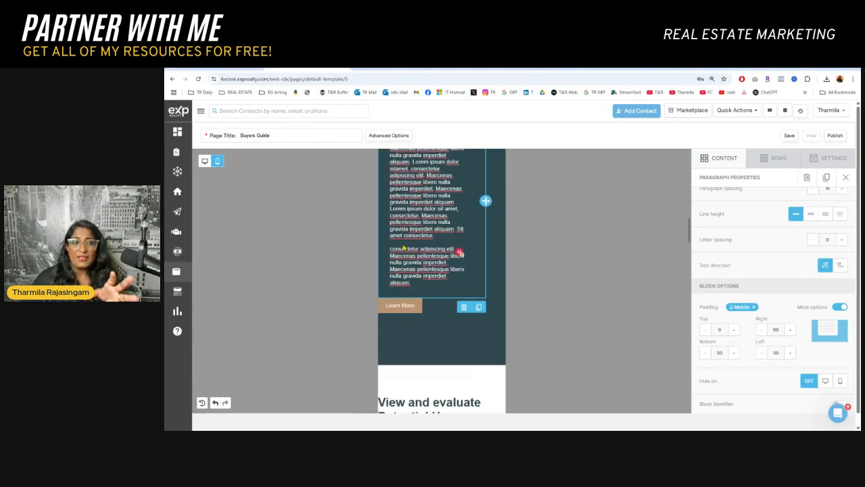
left_click(205, 160)
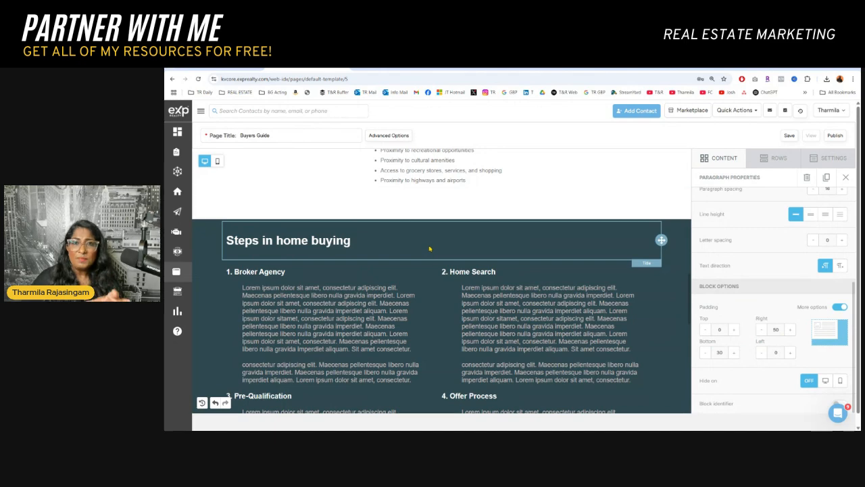
scroll(429, 248, "up", 5)
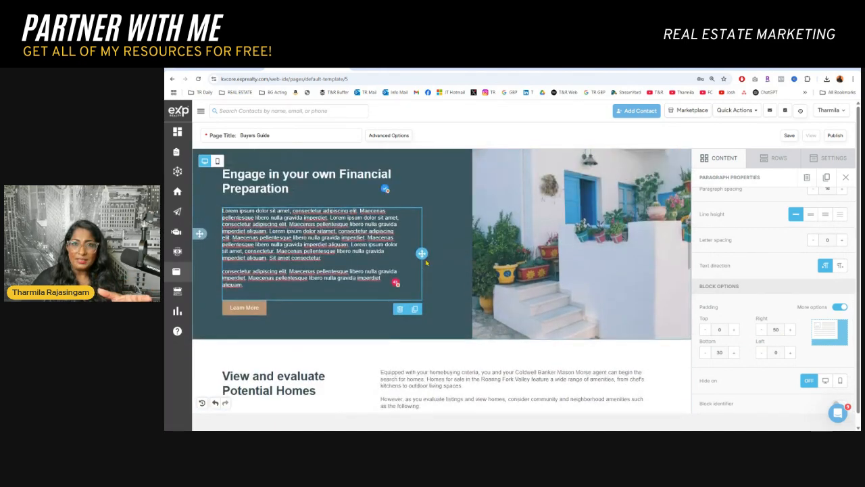
Step: Compare the template page's desktop layout with the already published Buyers Guide page, examining the published page's banner, text and image sections
scroll(427, 262, "up", 4)
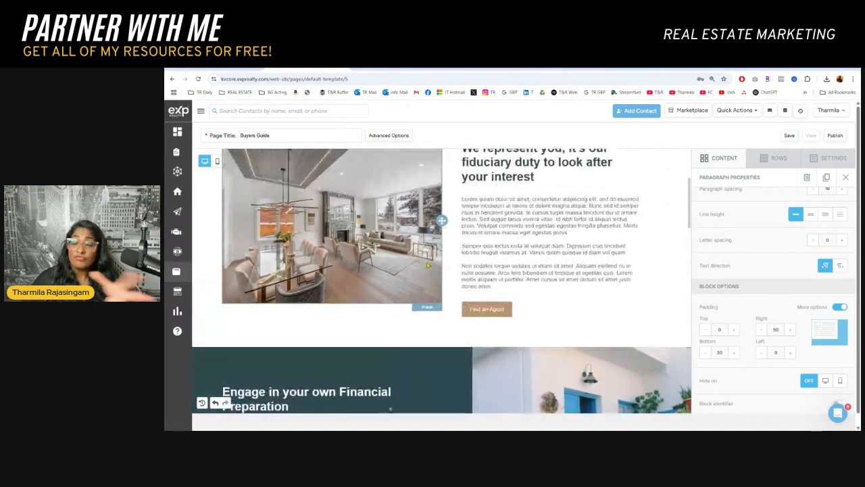
scroll(427, 266, "up", 3)
scroll(426, 269, "down", 3)
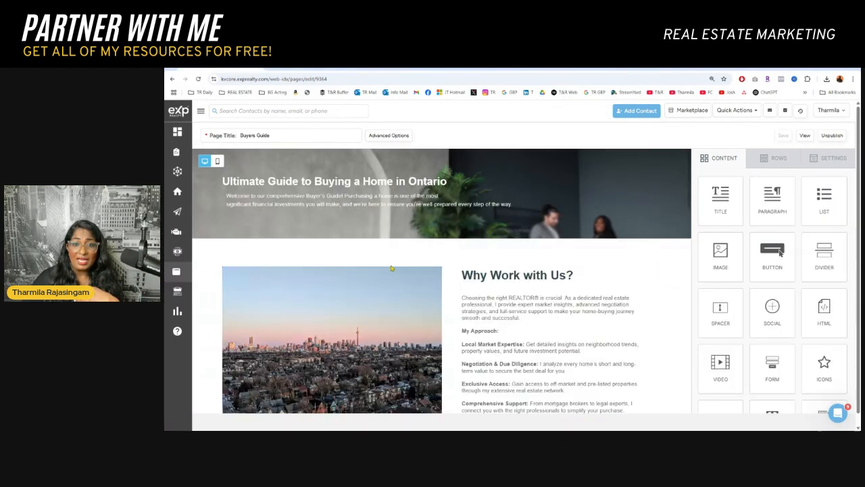
scroll(395, 269, "down", 5)
scroll(394, 274, "up", 2)
scroll(396, 282, "down", 3)
scroll(396, 283, "down", 5)
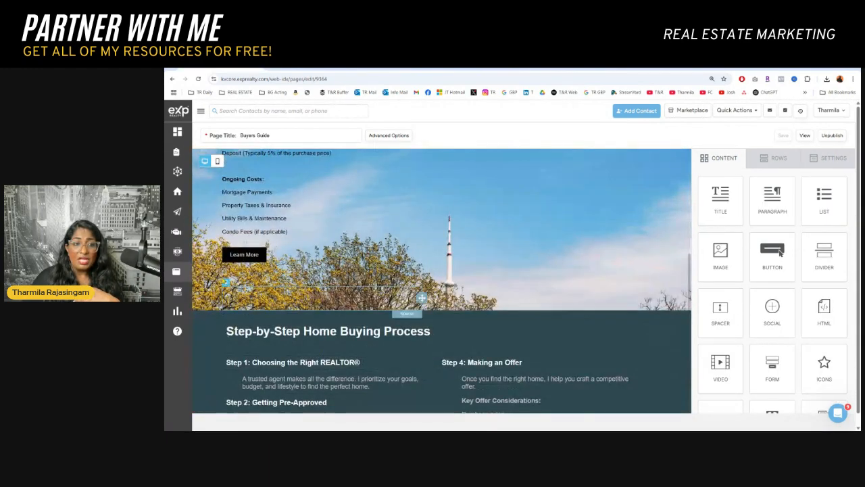
scroll(416, 287, "down", 2)
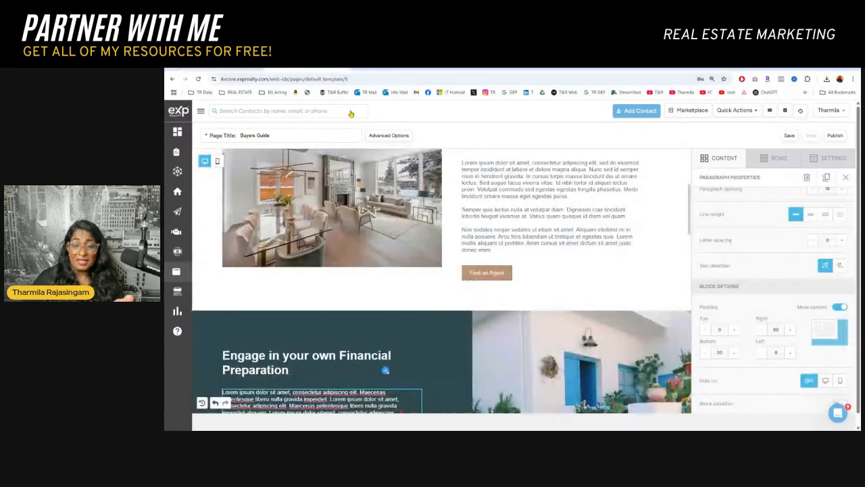
Step: Review the template page in desktop view, from the banner and fiduciary duty section to the Financial Preparation section and inquiry form
scroll(503, 286, "up", 2)
scroll(503, 287, "up", 1)
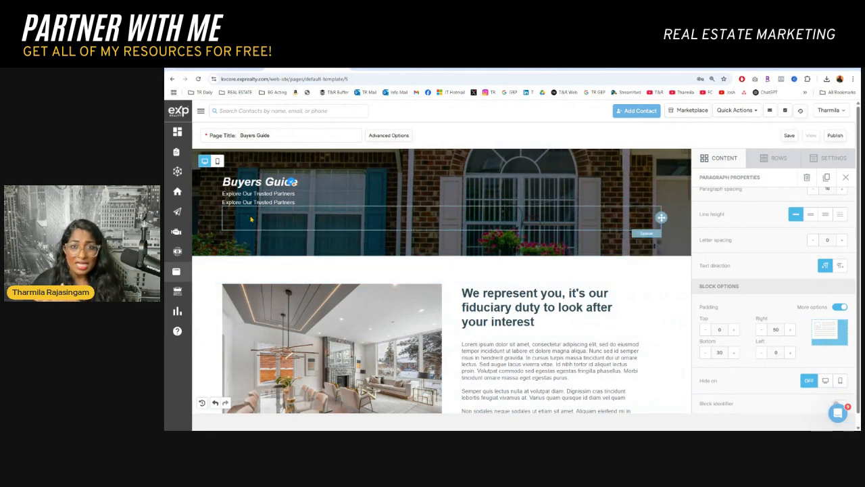
scroll(267, 230, "down", 2)
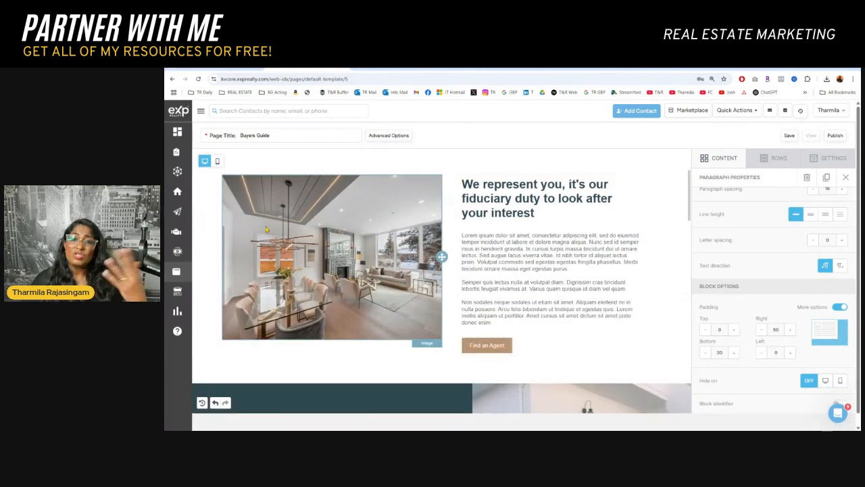
scroll(267, 230, "down", 10)
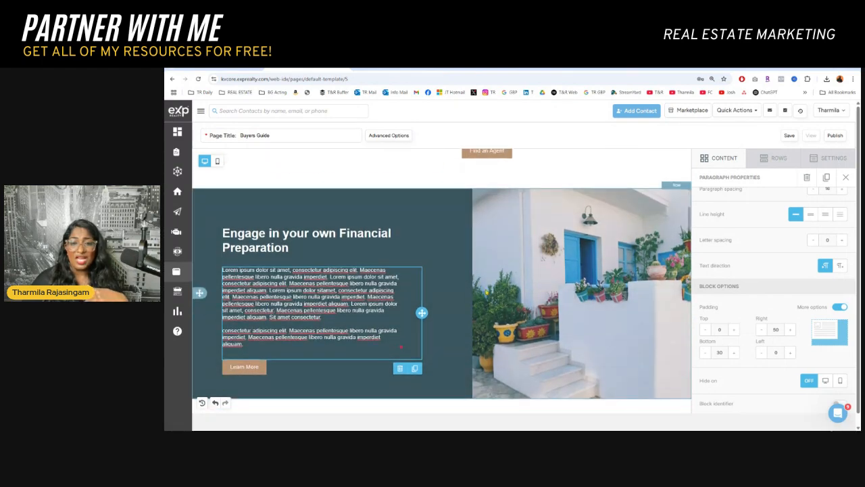
scroll(505, 324, "up", 8)
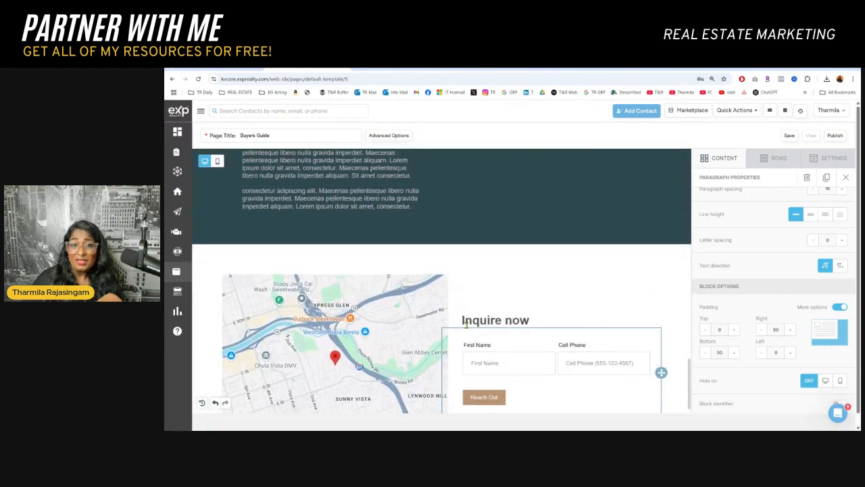
scroll(473, 336, "up", 5)
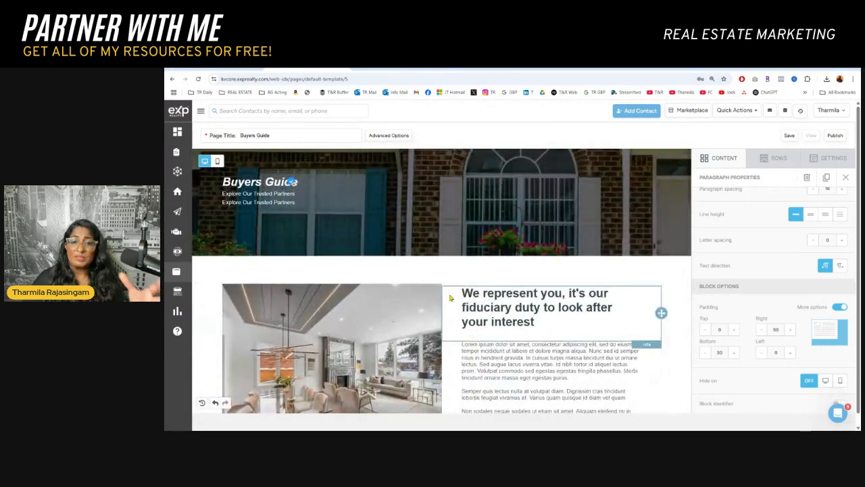
scroll(450, 297, "down", 2)
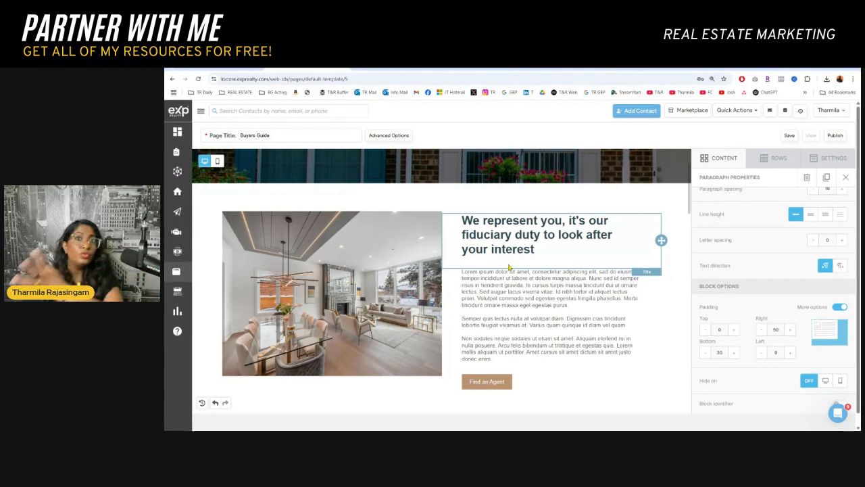
left_click(481, 271)
scroll(481, 271, "down", 1)
scroll(481, 271, "down", 2)
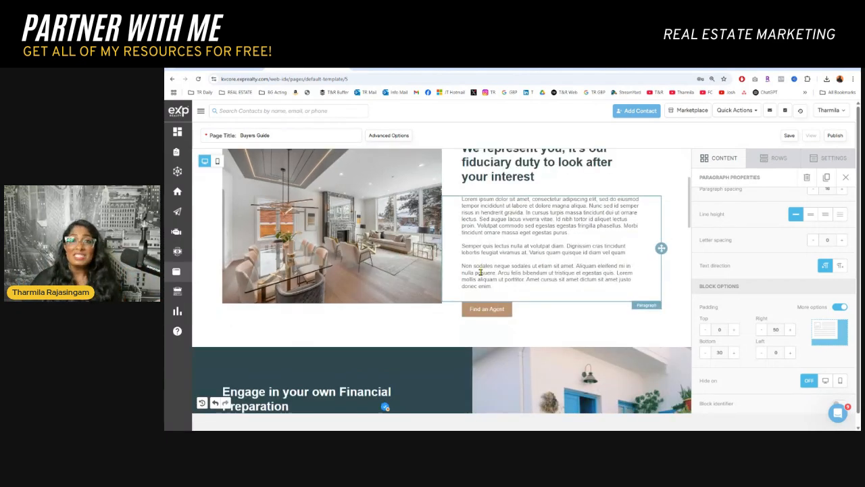
scroll(480, 272, "up", 3)
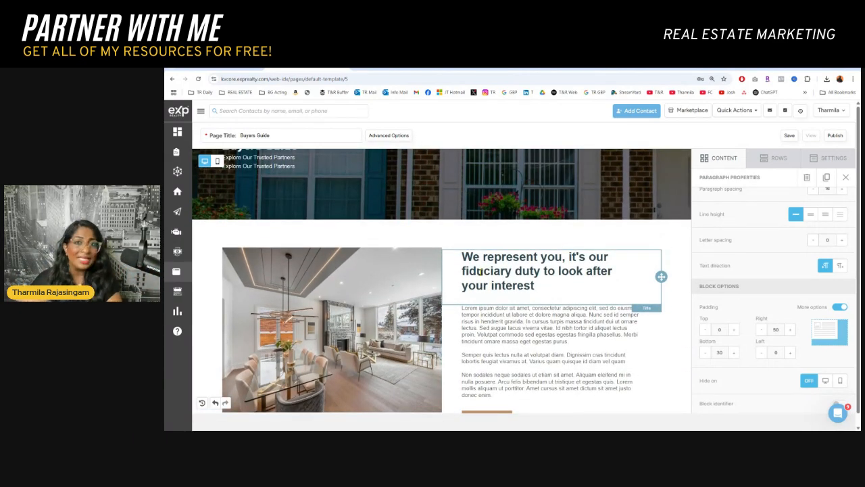
scroll(480, 272, "down", 4)
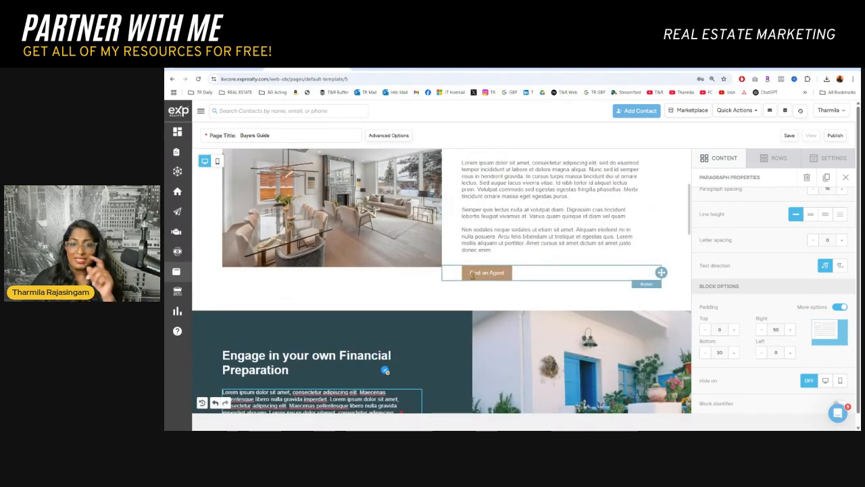
Step: Set the background color of the "Find an Agent" button to blue #1c71ff
left_click(473, 273)
scroll(744, 351, "down", 1)
left_click(810, 388)
left_click(790, 393)
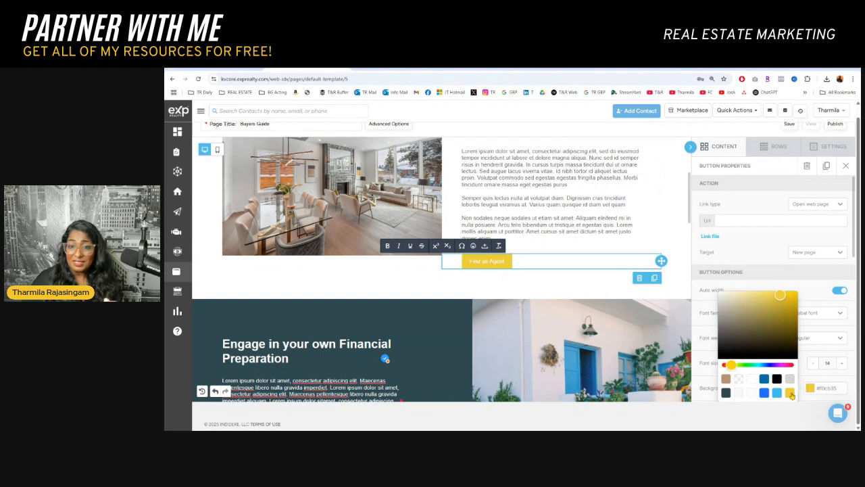
left_click(765, 393)
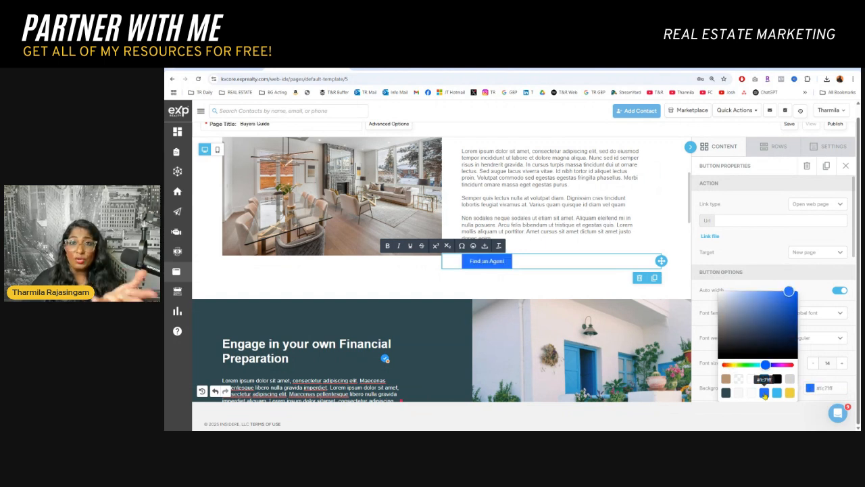
left_click(855, 355)
Step: Make the "Find an Agent" button's label bold, replace its text with "SUBMIT" and set the font size to 16
triple_click(490, 258)
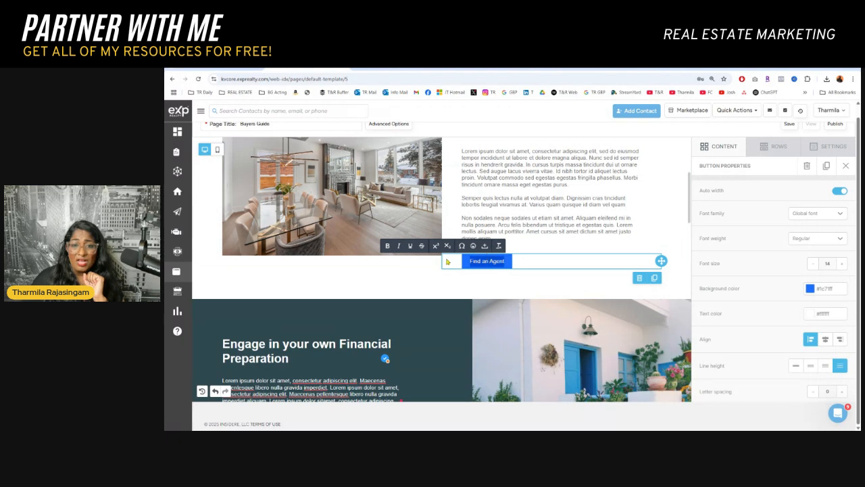
left_click(387, 246)
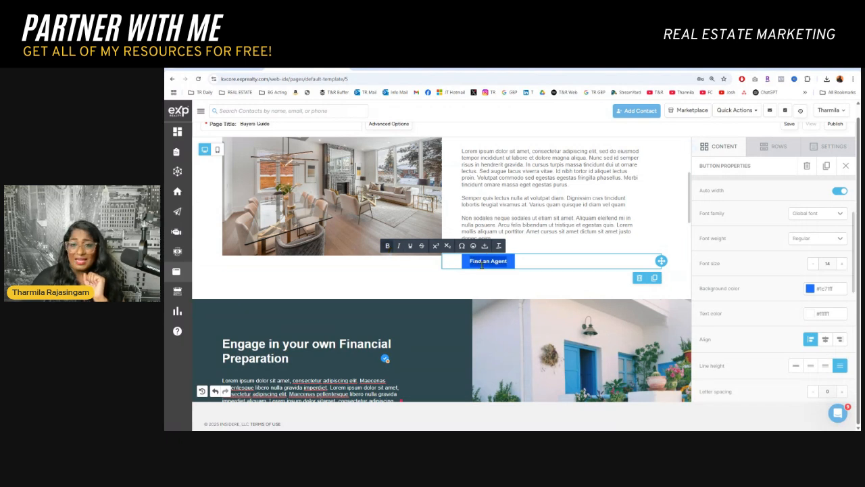
type("SUBMIT")
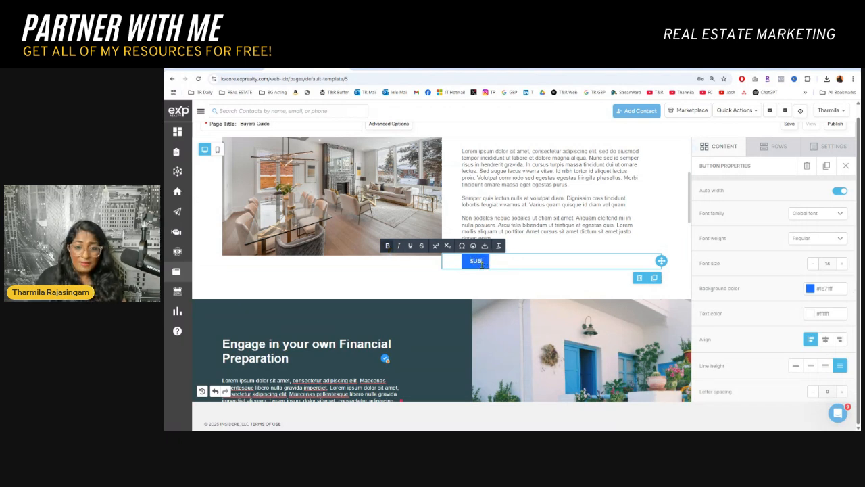
left_click(842, 263)
left_click(842, 263)
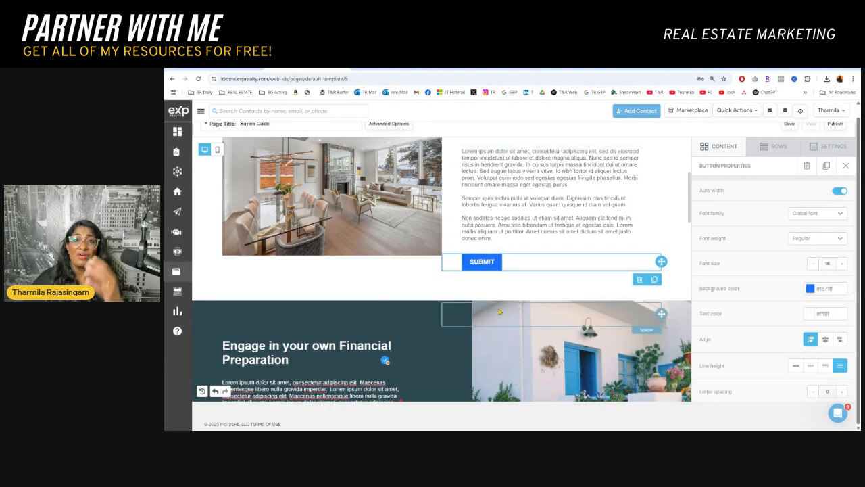
Step: Replace the blue button's "SUBMIT" label with "LEARN MORE"
double_click(490, 263)
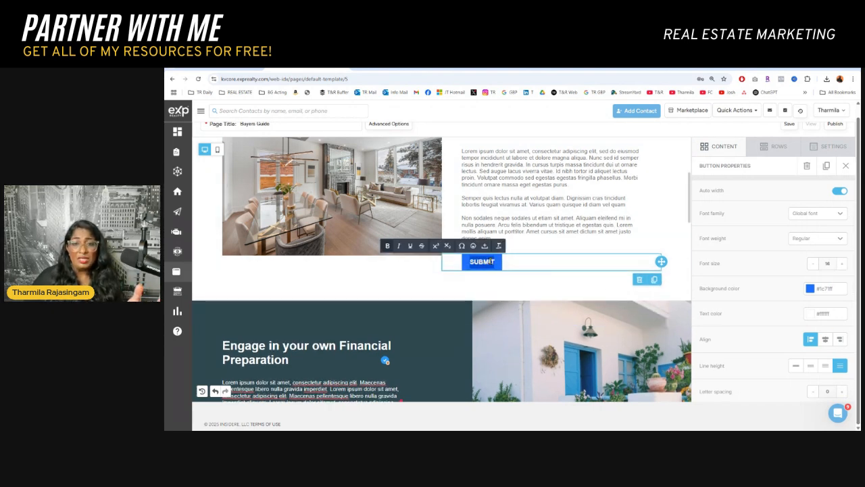
key("BackSpace")
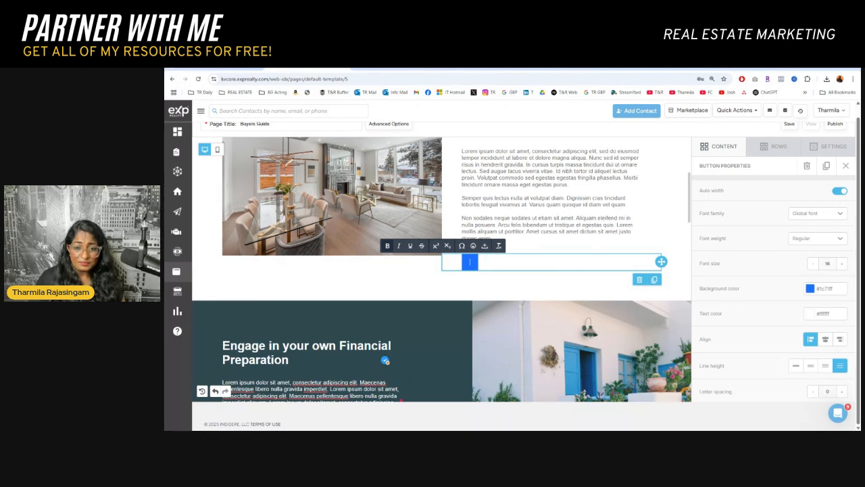
type("LEARN MORE")
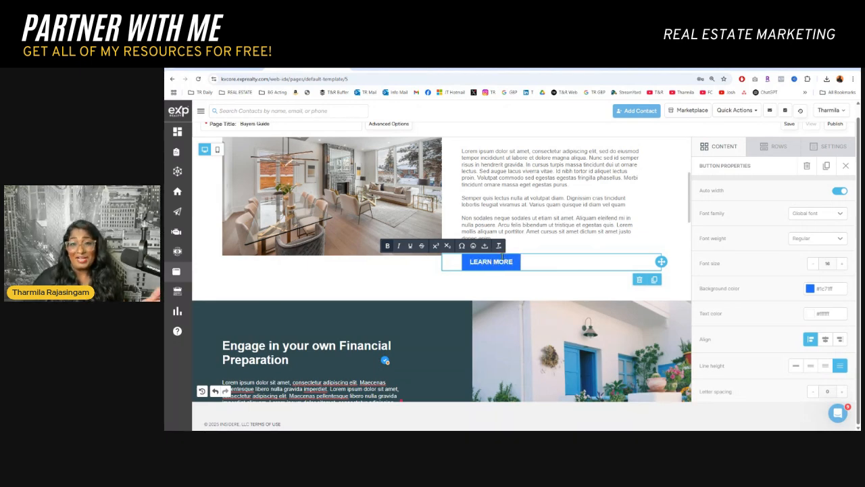
scroll(539, 271, "up", 2)
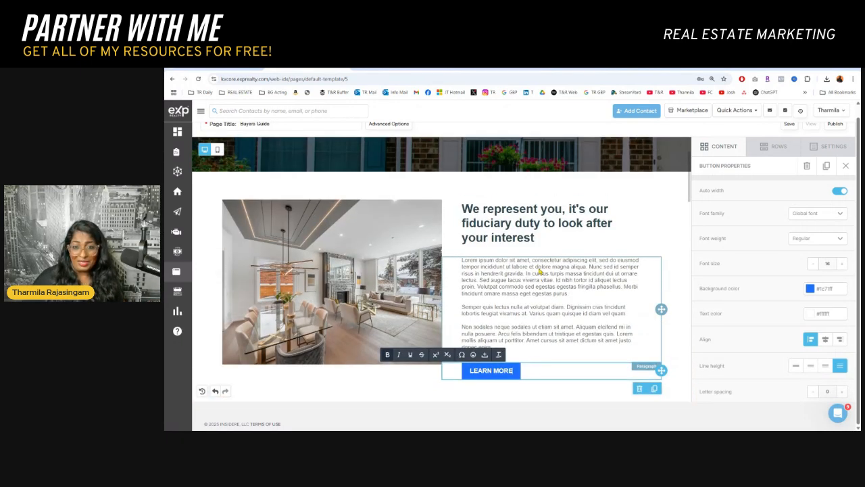
triple_click(539, 272)
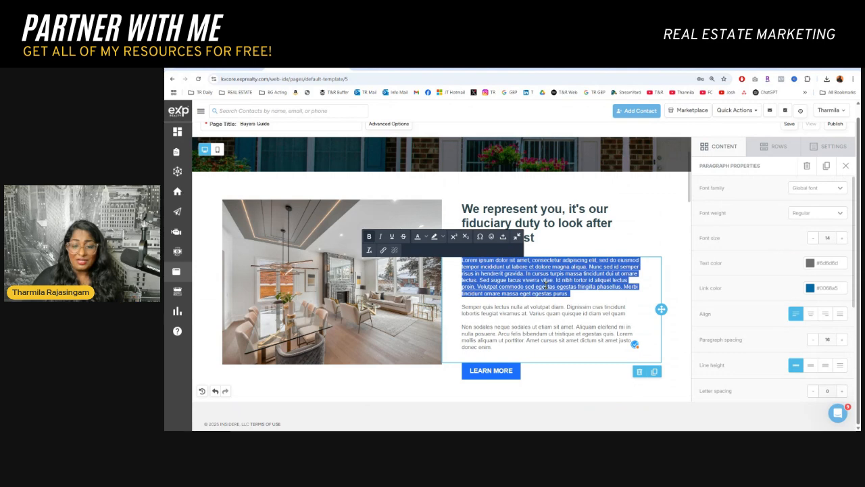
scroll(554, 324, "up", 1)
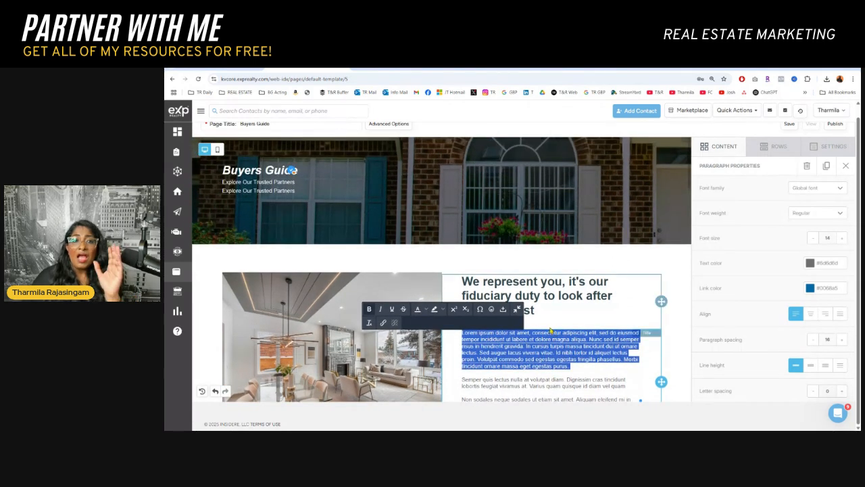
Step: Open the image selection for the Buyers Guide banner row's background and take a look at the Pexels stock photo site
left_click(201, 226)
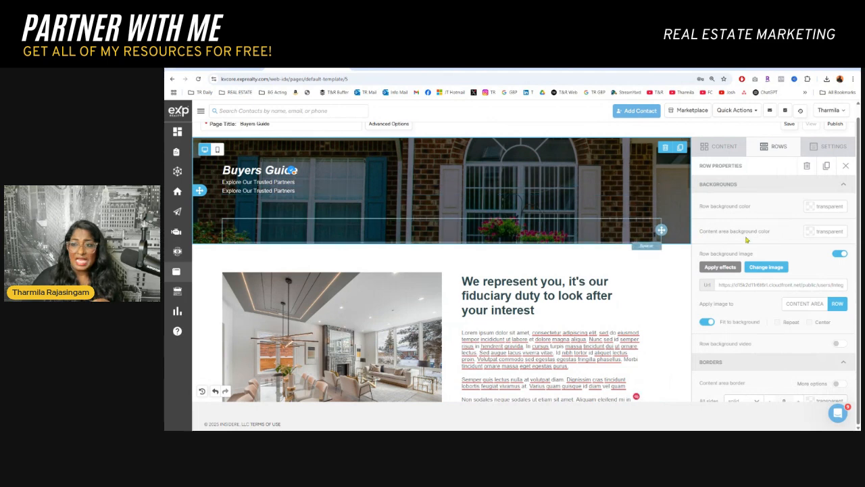
left_click(768, 267)
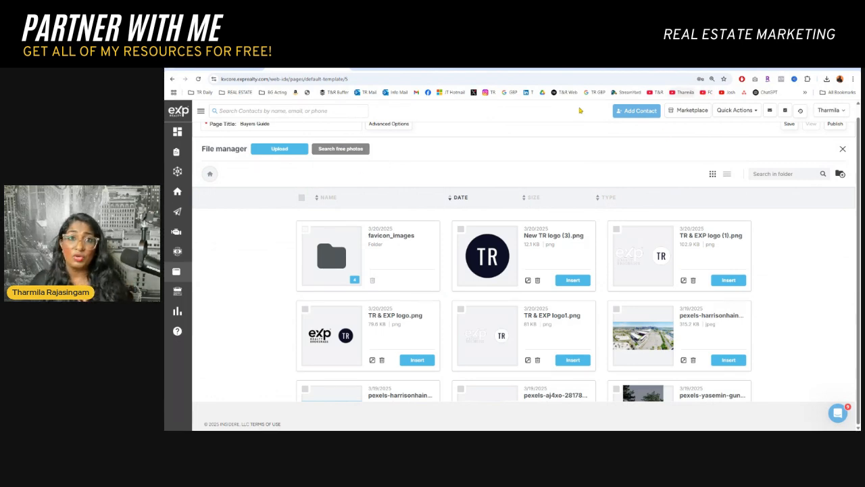
left_click(482, 69)
left_click(492, 216)
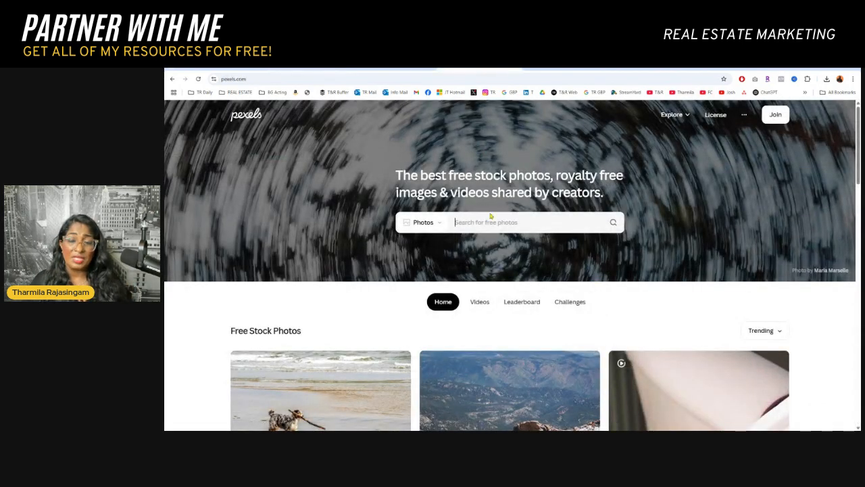
left_click(305, 69)
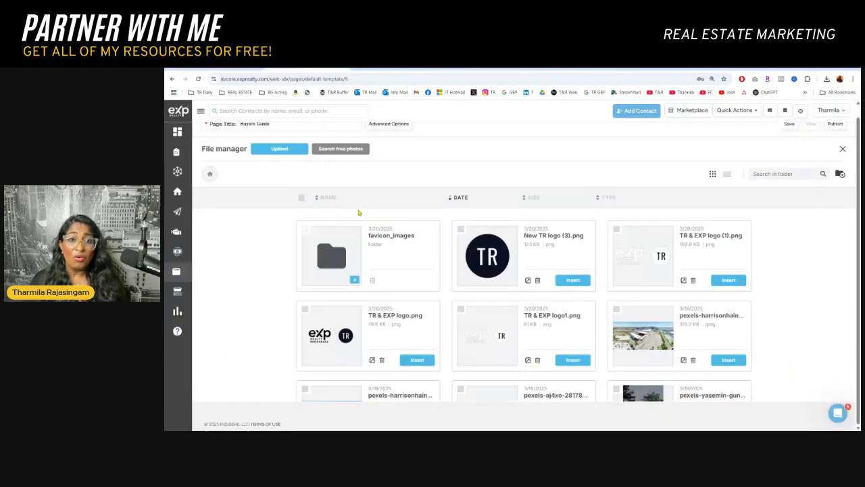
Step: Search the free stock photos for "living room"
left_click(340, 148)
left_click(534, 278)
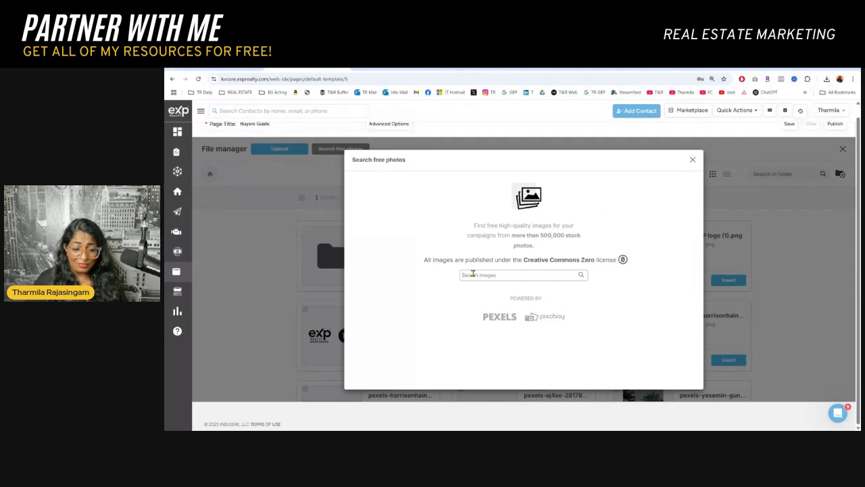
type("hom")
key("BackSpace")
key("BackSpace")
type("ho")
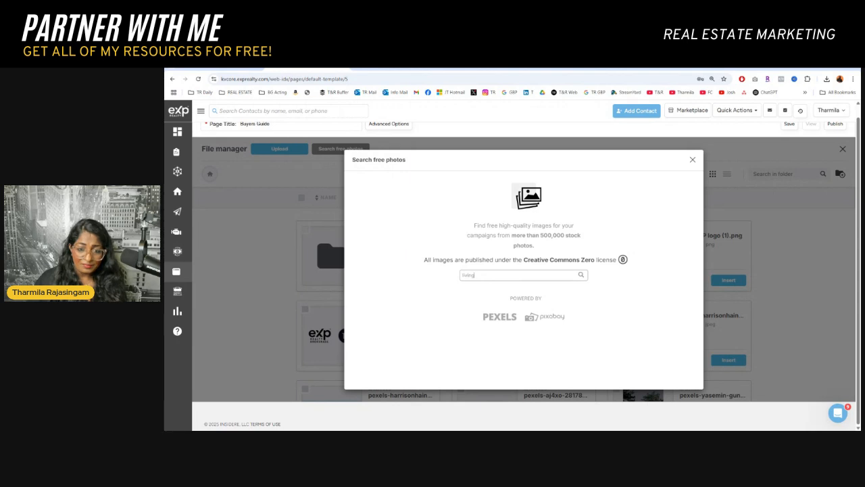
type("ving room")
key("Return")
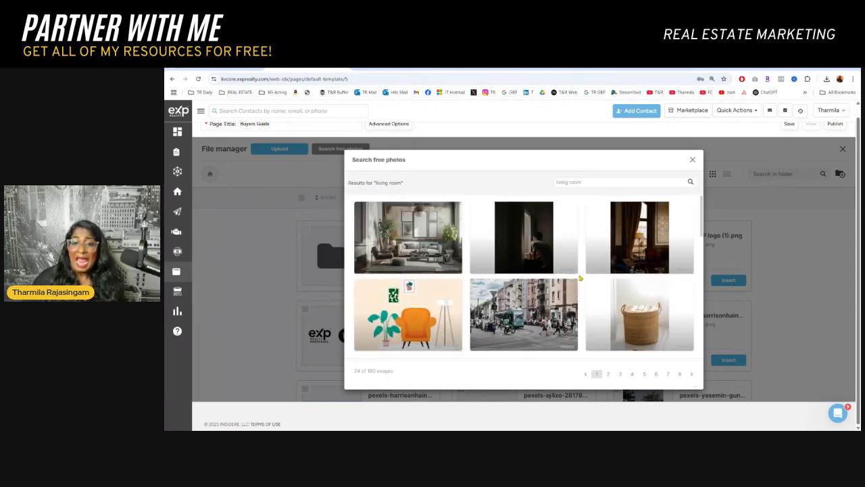
Step: Insert the modern living room photo as the banner row's background image and toggle its Fit to background option
left_click(420, 238)
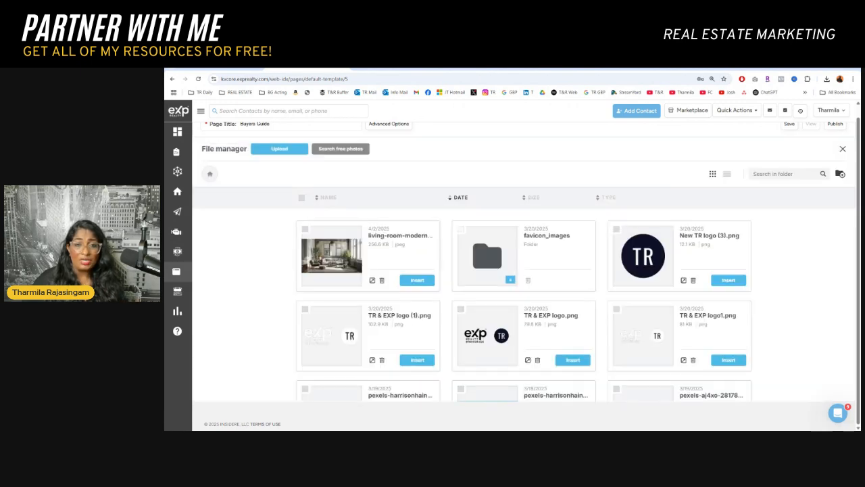
left_click(417, 280)
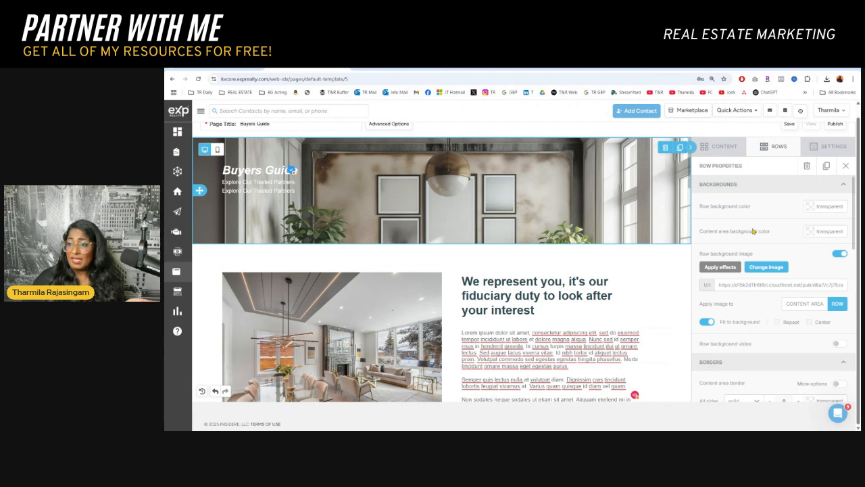
left_click(703, 322)
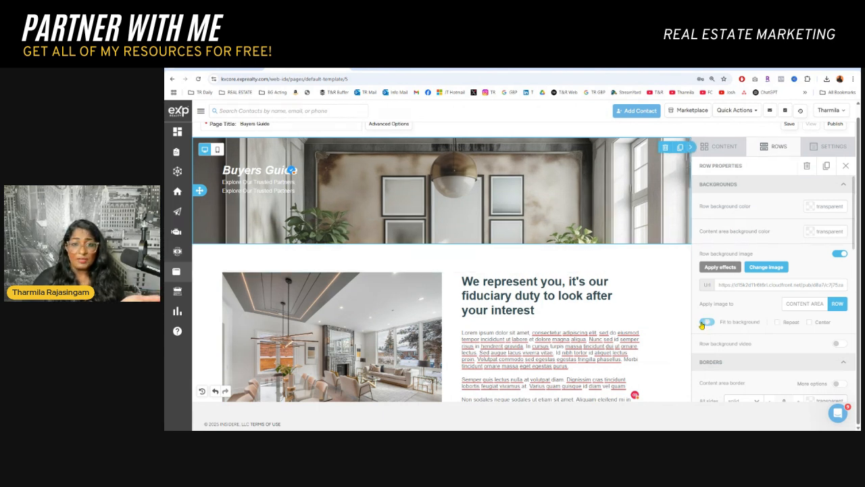
Step: Turn on Fit to background for the banner row and crop its living room image to a wide strip of about 1277 × 403
left_click(706, 323)
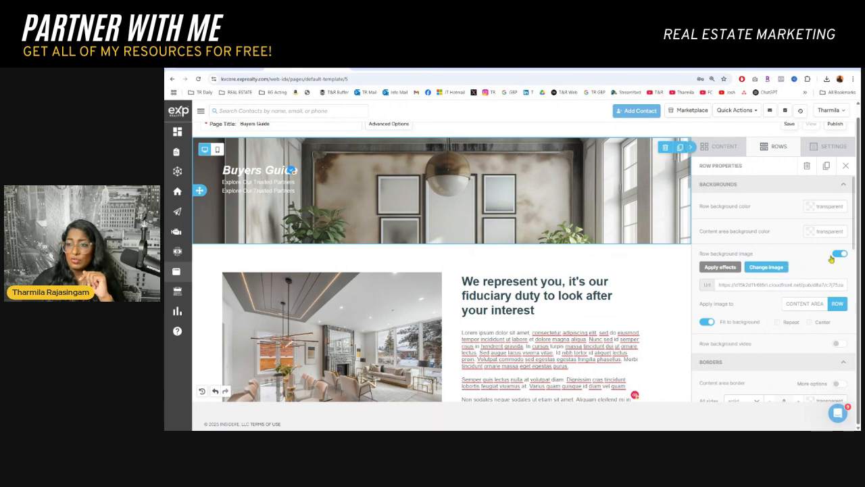
left_click(708, 271)
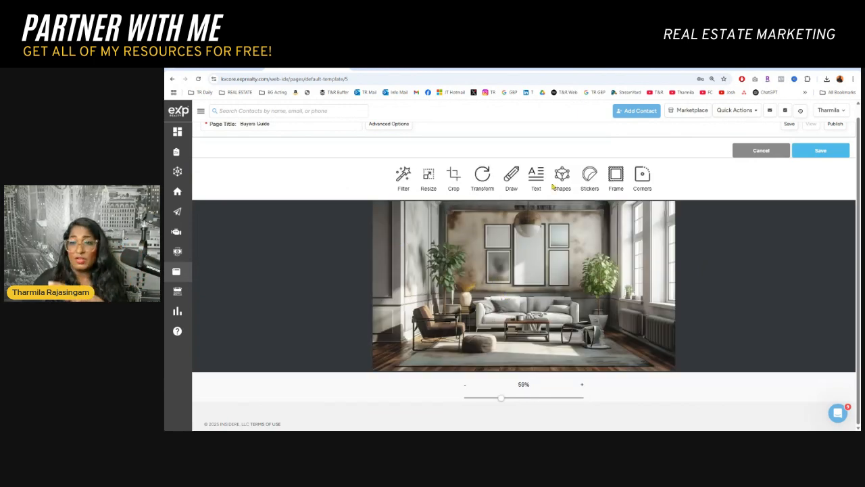
left_click(453, 175)
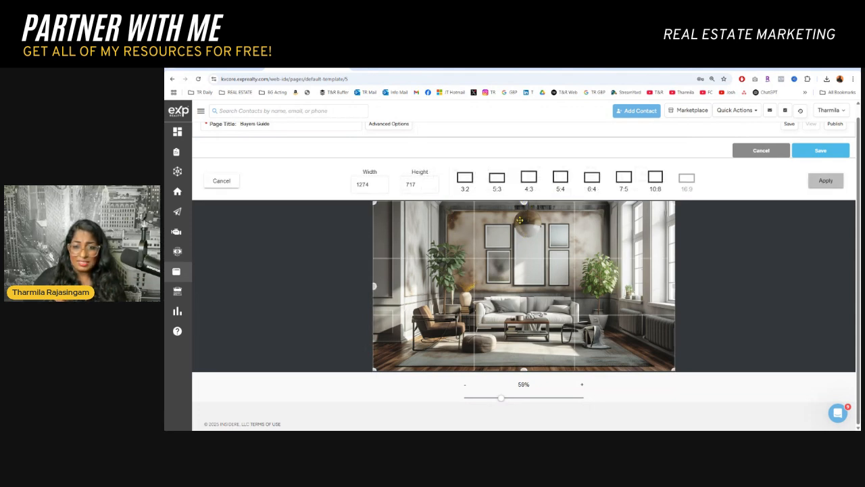
mouse_move(504, 401)
left_mouse_down()
mouse_move(483, 399)
mouse_move(499, 401)
left_mouse_up()
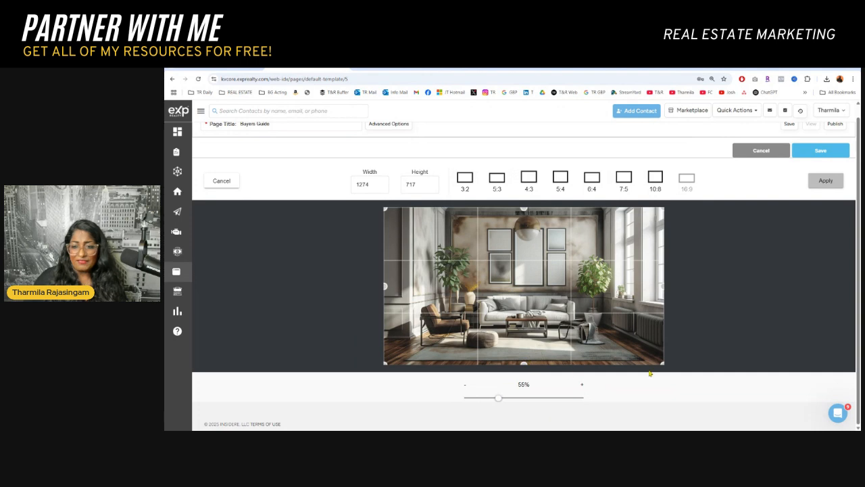
left_click_drag(662, 364, 736, 263)
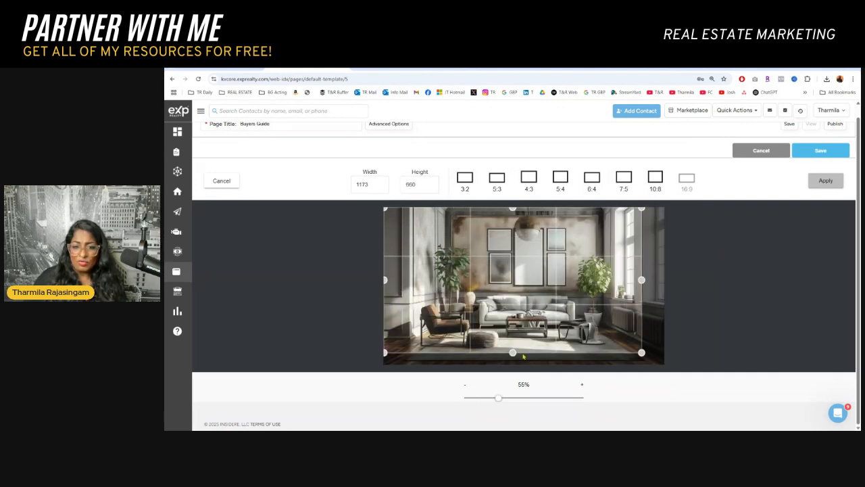
left_click_drag(514, 352, 512, 296)
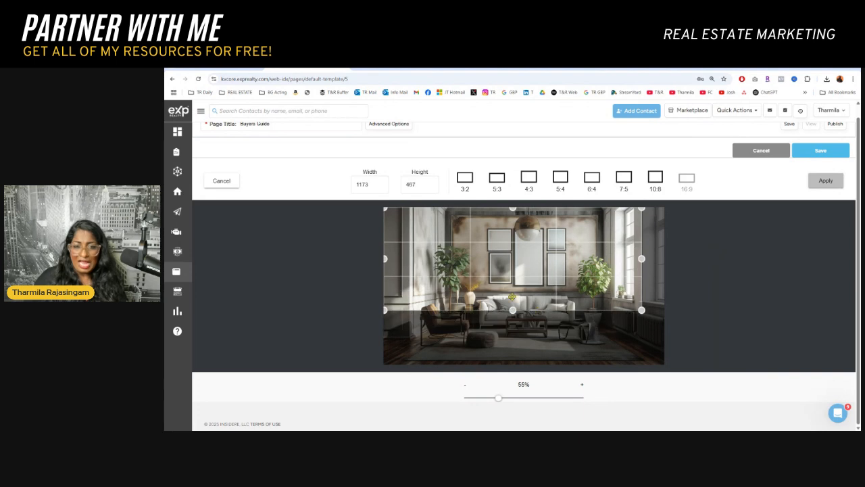
left_click_drag(515, 210, 514, 245)
left_click_drag(638, 277, 663, 277)
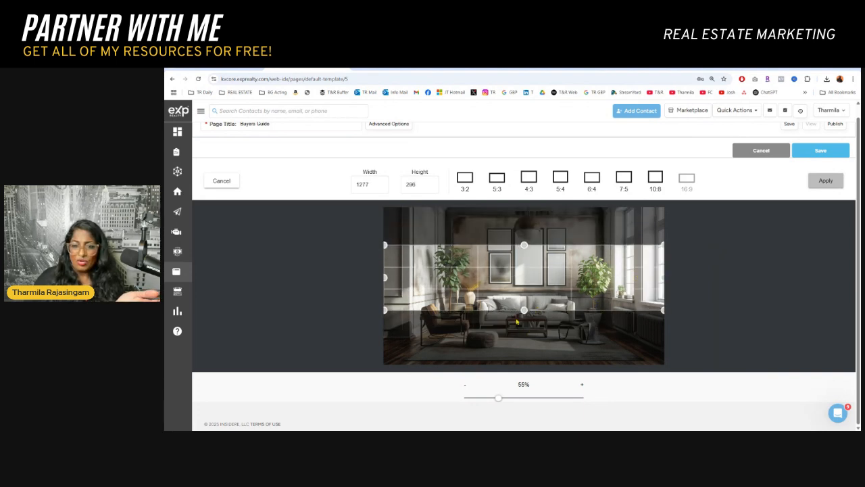
left_click_drag(522, 312, 522, 335)
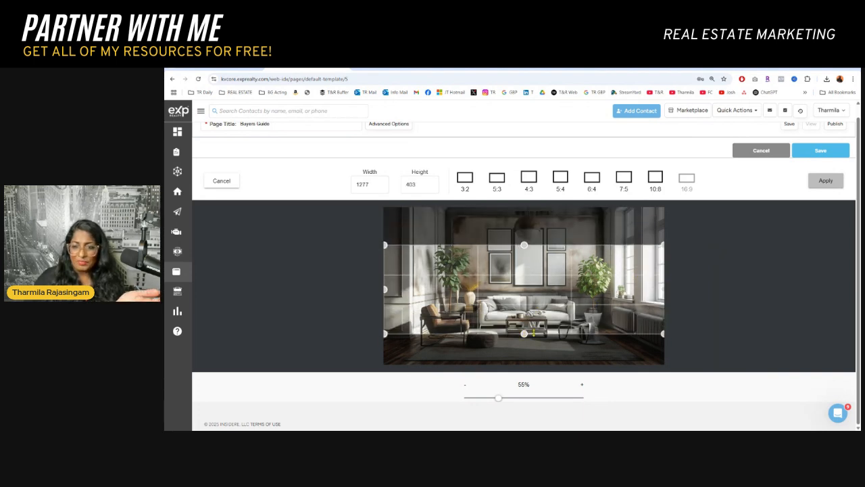
left_click(824, 182)
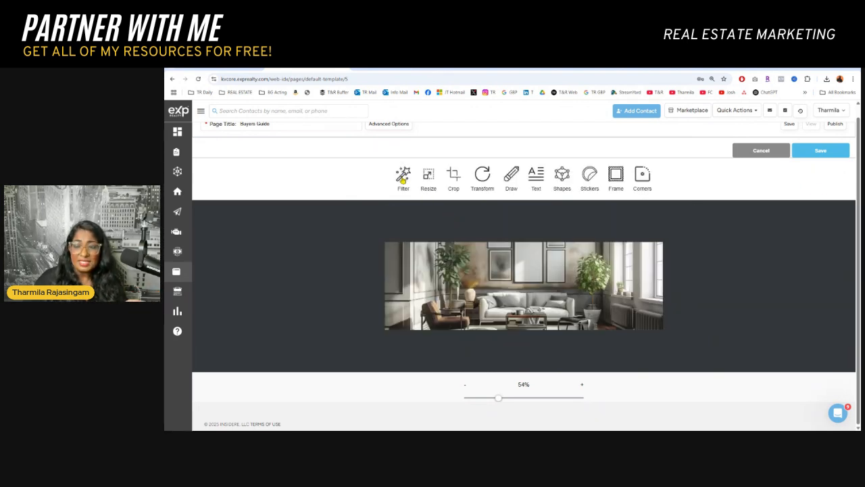
Step: Try the Grayscale filter on the cropped banner image
scroll(490, 297, "up", 2)
scroll(489, 315, "down", 2)
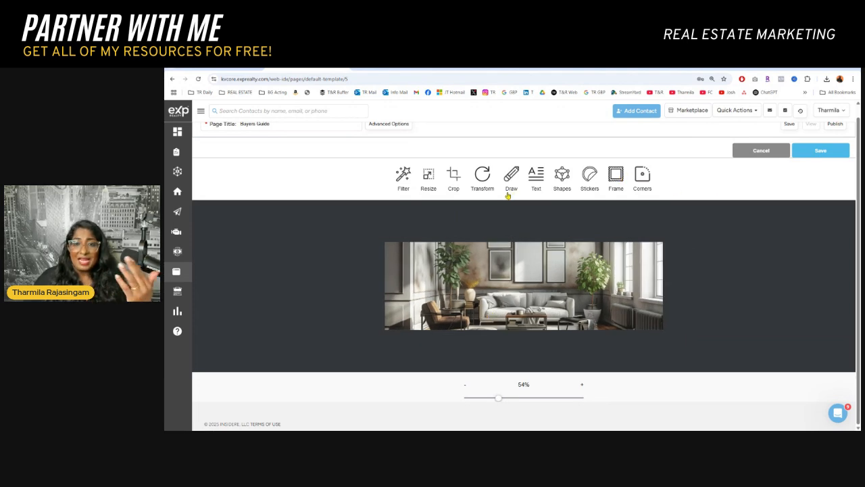
left_click(404, 177)
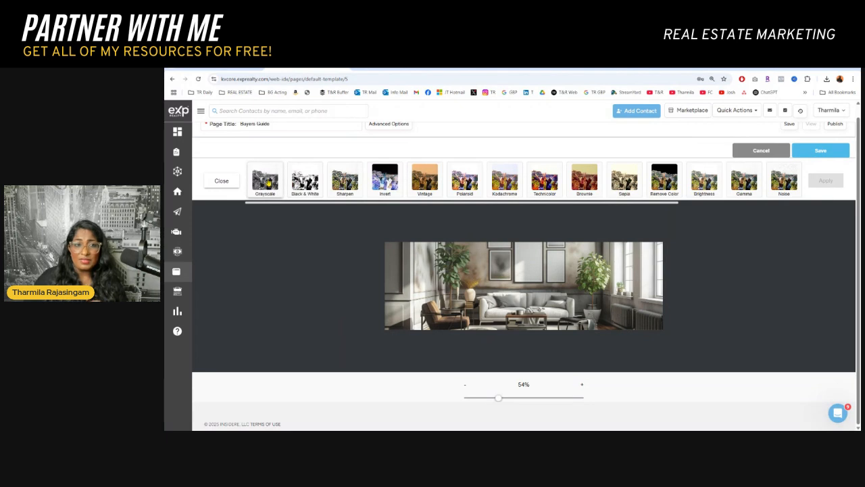
left_click(267, 182)
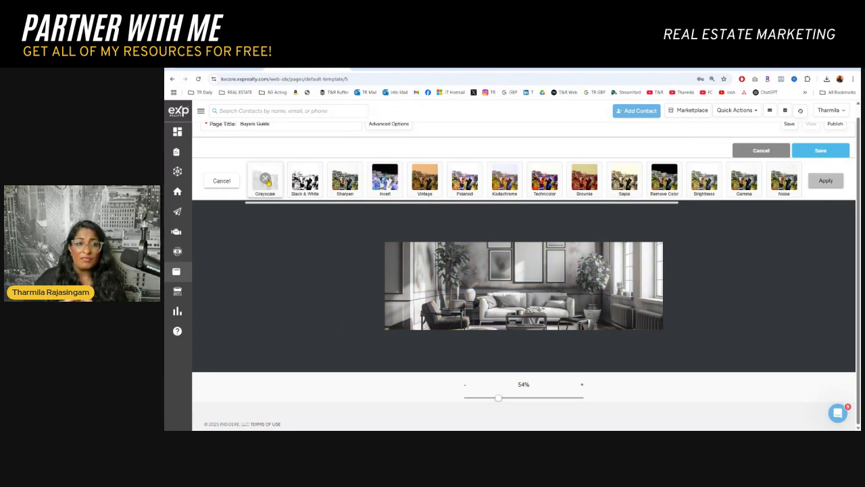
left_click(266, 179)
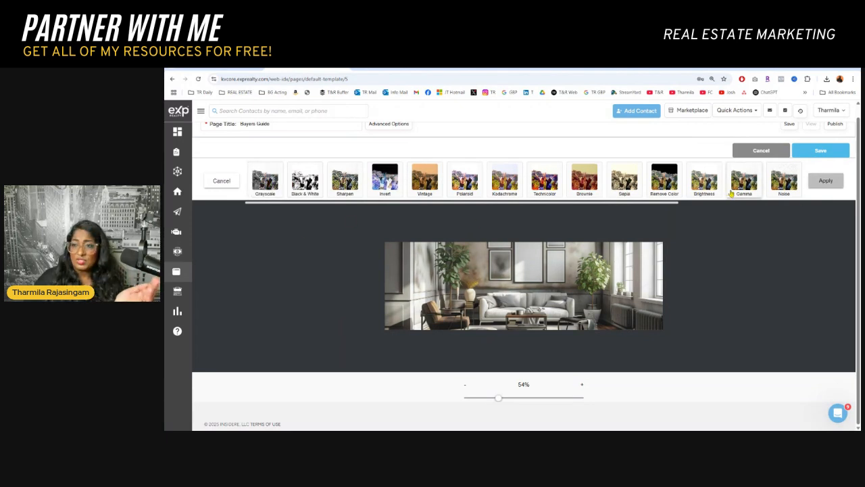
left_click(218, 181)
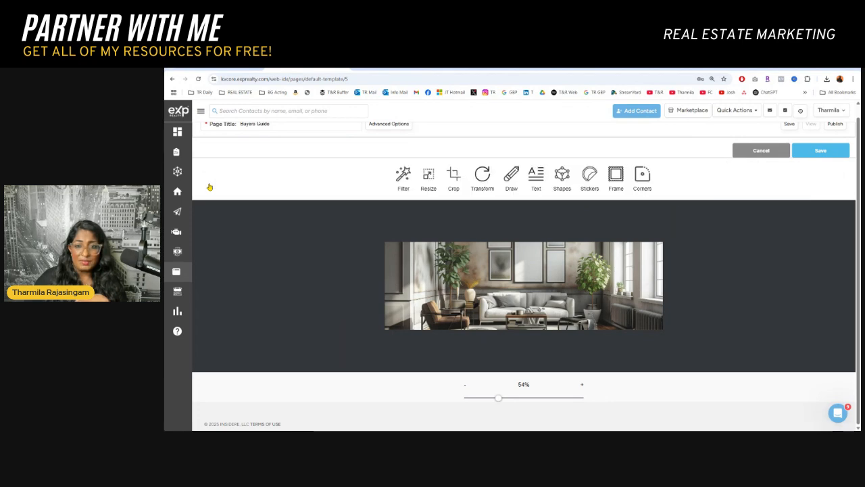
Step: Save the cropped banner image and check how the Buyers Guide title reads against it
left_click(821, 151)
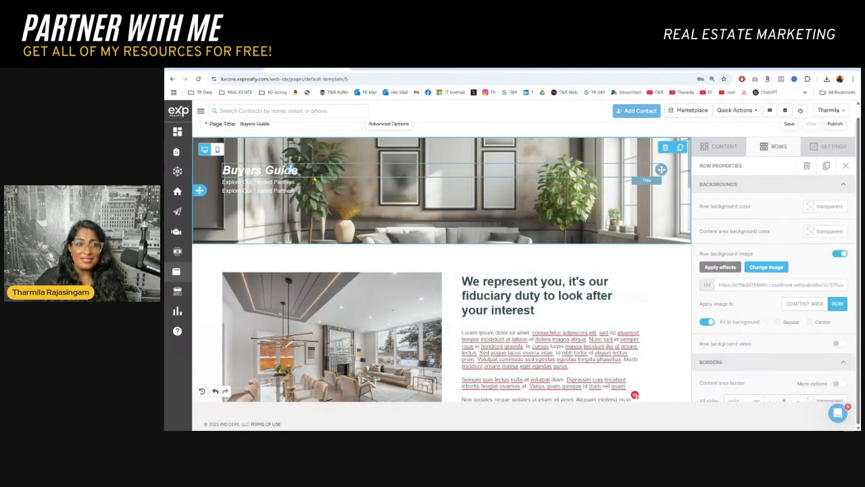
left_click(233, 169)
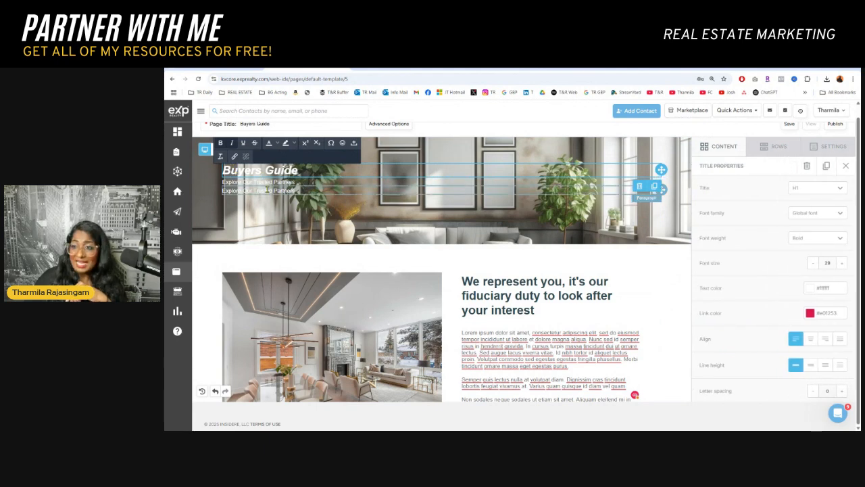
left_click(579, 240)
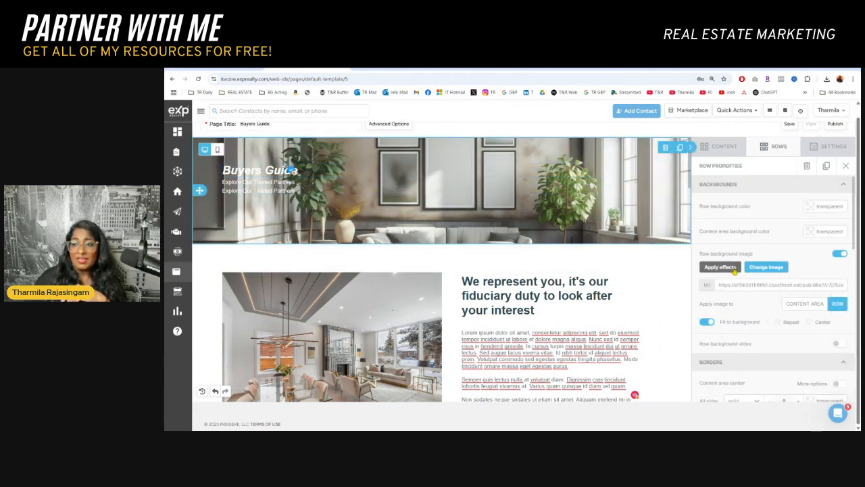
Step: Add a rectangle shape to the banner image and stretch it to cover the entire picture
left_click(720, 267)
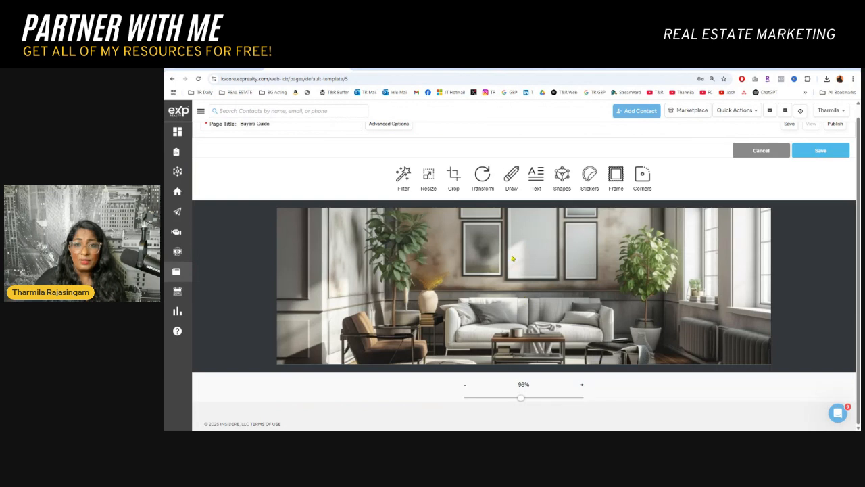
left_click(562, 177)
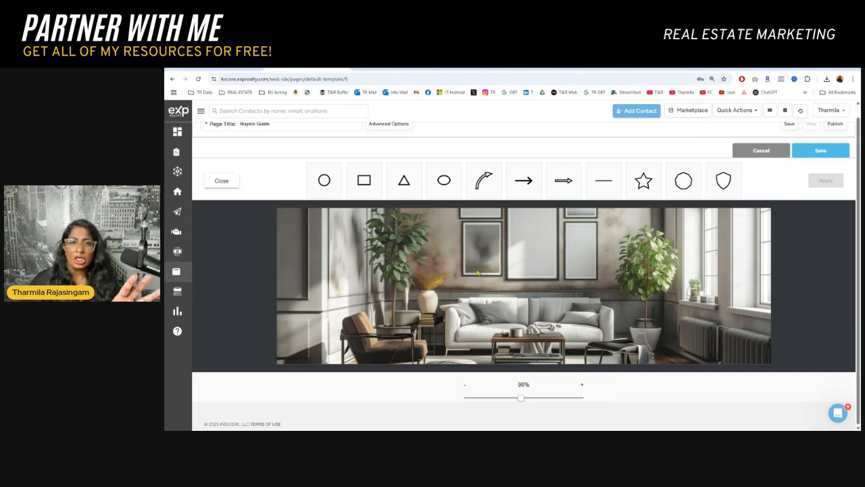
left_click(369, 182)
left_click_drag(464, 287, 276, 287)
left_click_drag(425, 224, 426, 206)
left_click_drag(585, 282, 774, 282)
left_click_drag(521, 349, 525, 366)
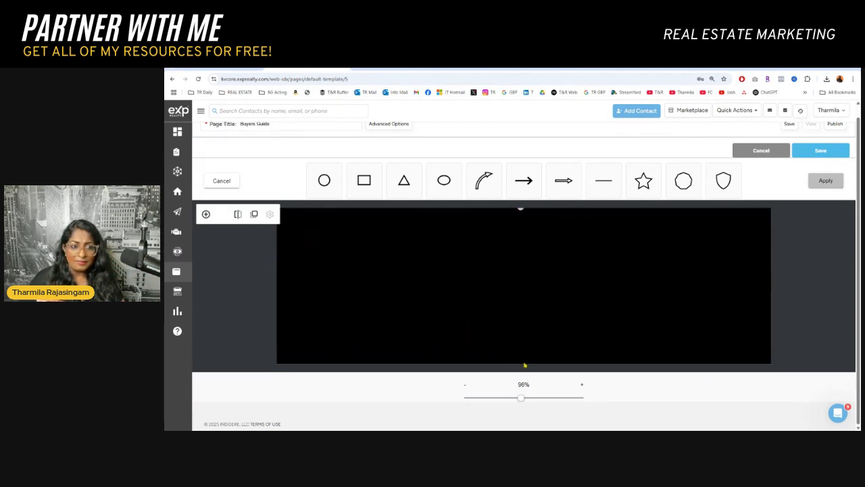
Step: Lower the overlay rectangle's opacity to about one third and save the darkened banner image
left_click(207, 216)
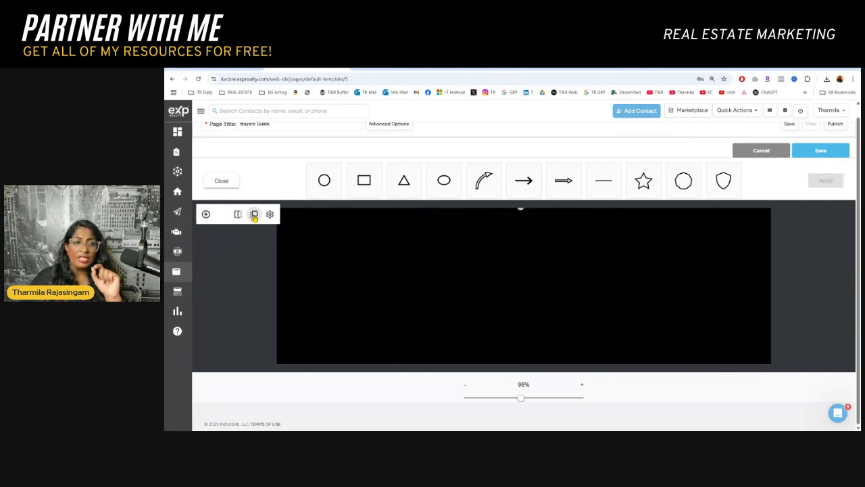
left_click(270, 214)
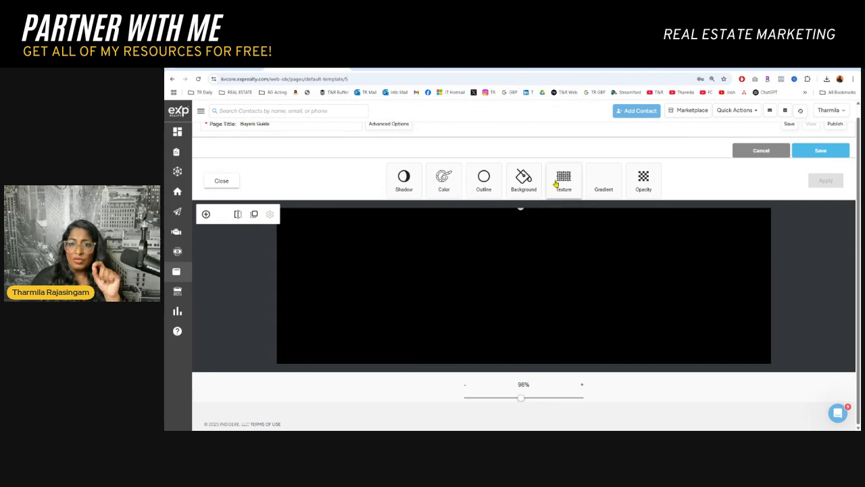
left_click(644, 180)
left_click_drag(596, 182, 515, 182)
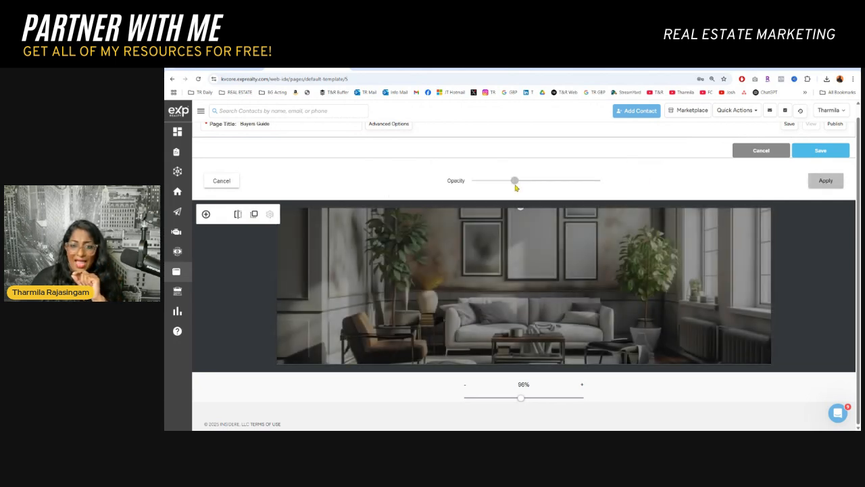
left_click(826, 180)
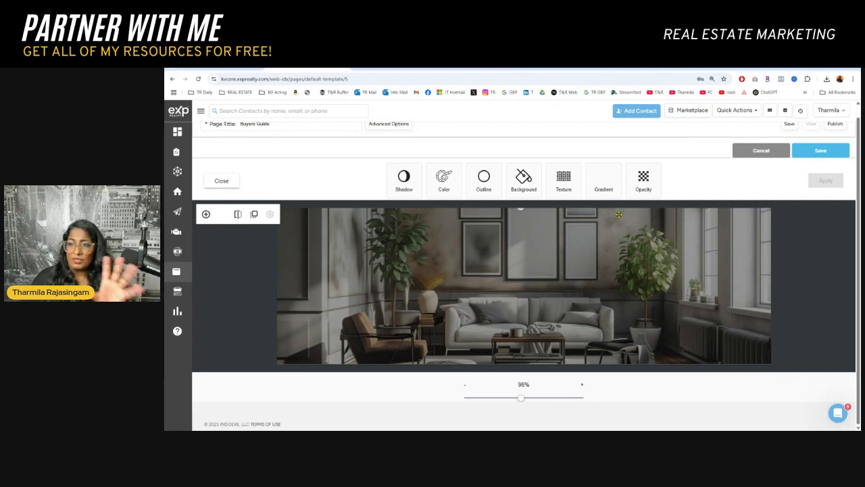
left_click(826, 151)
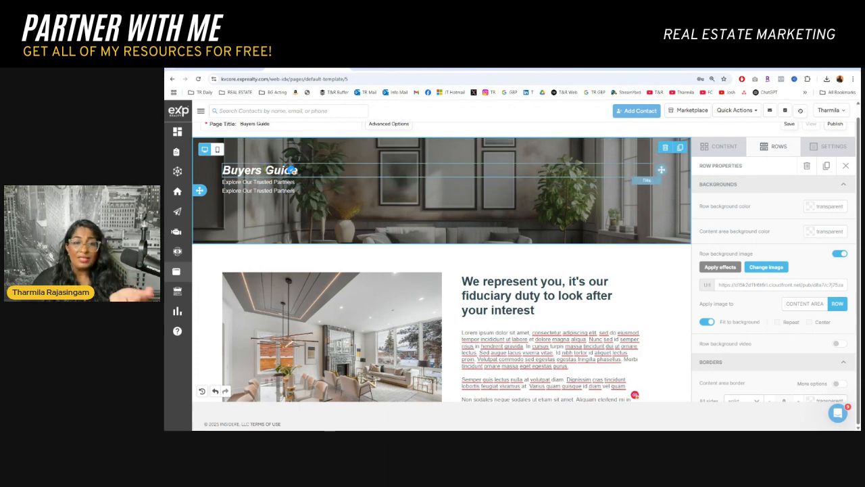
Step: Look through the page's lower sections, the empty row layouts and the text settings of the Financial Preparation paragraph
scroll(386, 244, "down", 8)
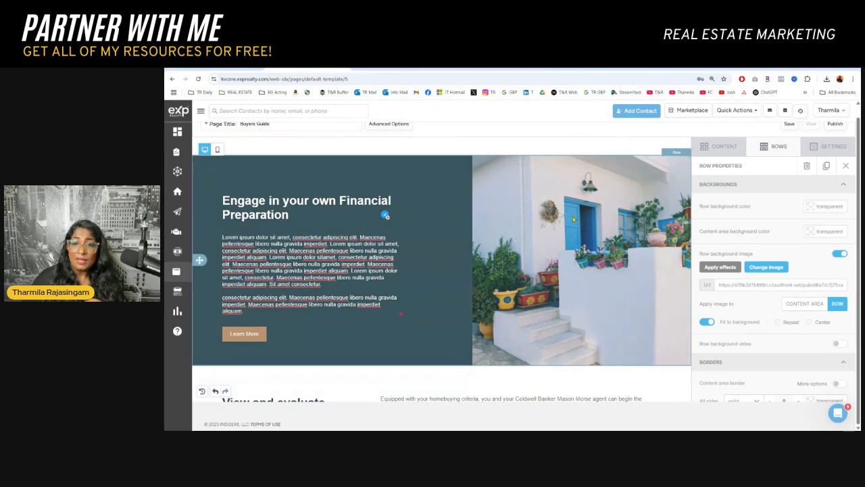
scroll(574, 219, "up", 2)
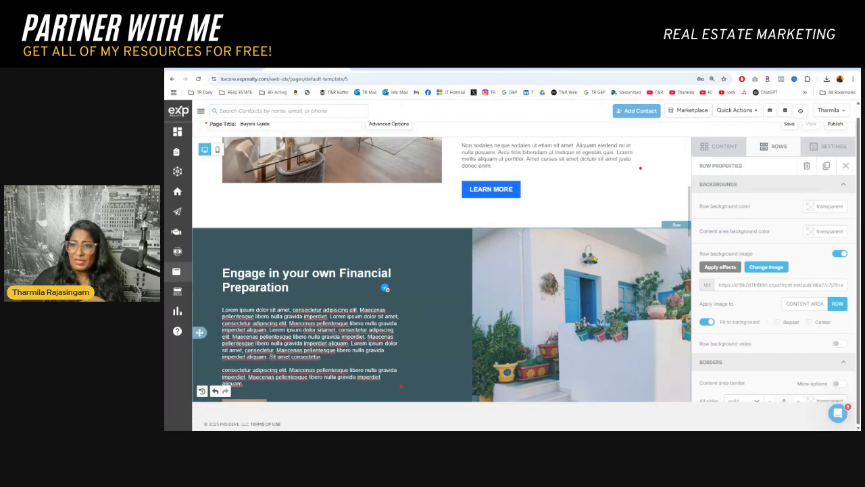
left_click(778, 146)
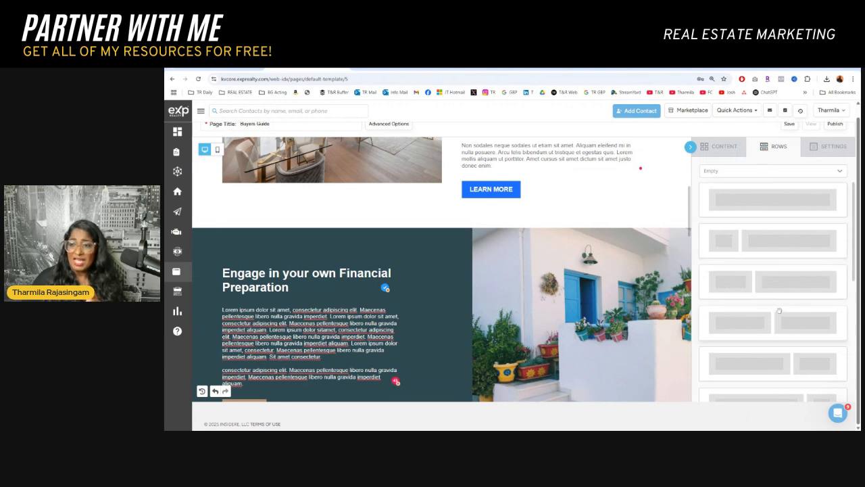
scroll(751, 230, "down", 2)
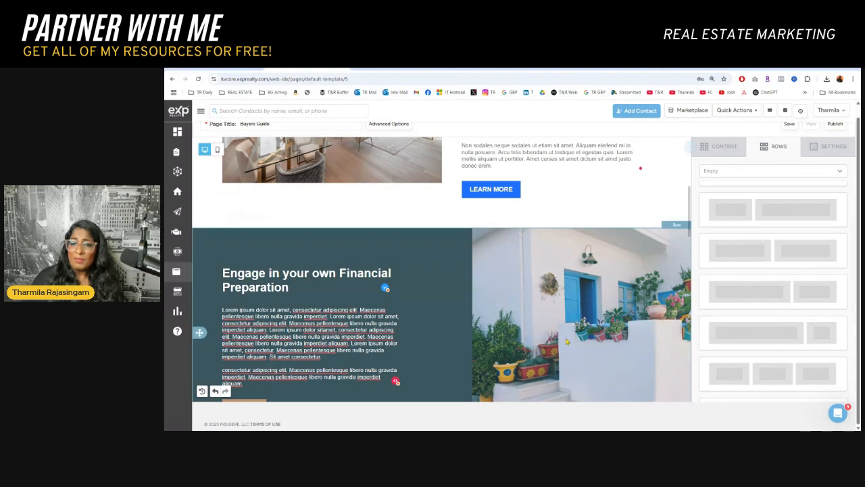
scroll(566, 341, "down", 8)
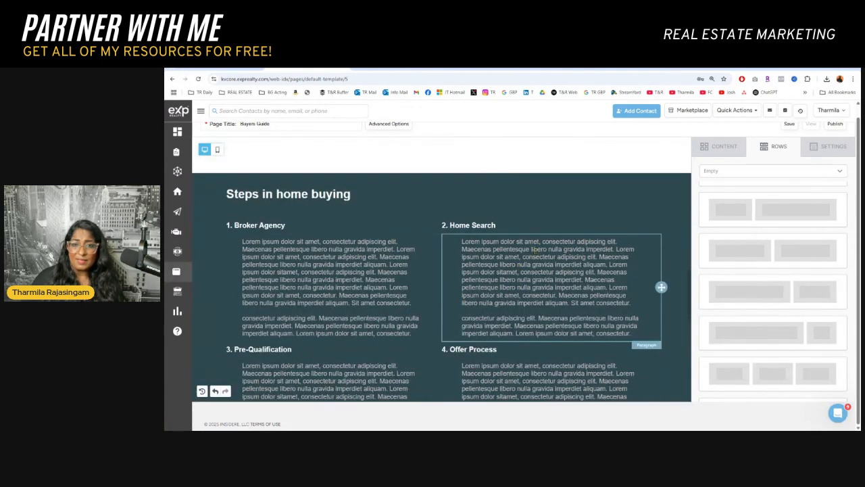
scroll(558, 263, "up", 6)
left_click(382, 250)
scroll(846, 315, "down", 5)
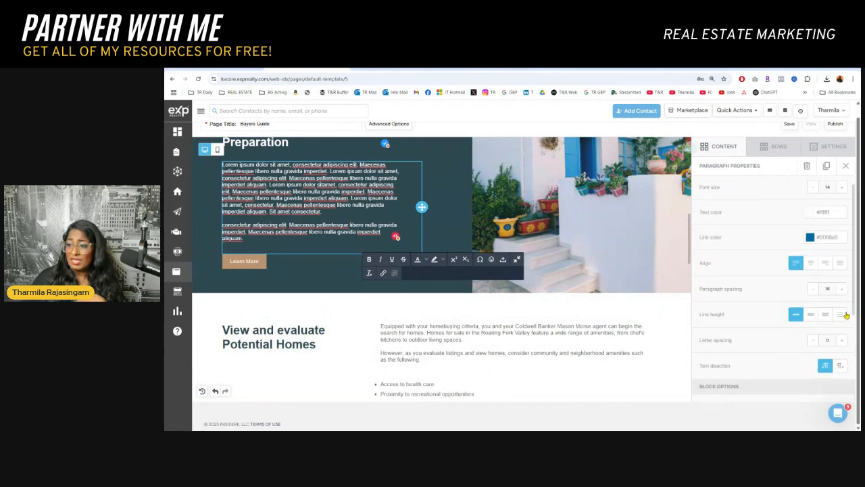
scroll(825, 338, "up", 5)
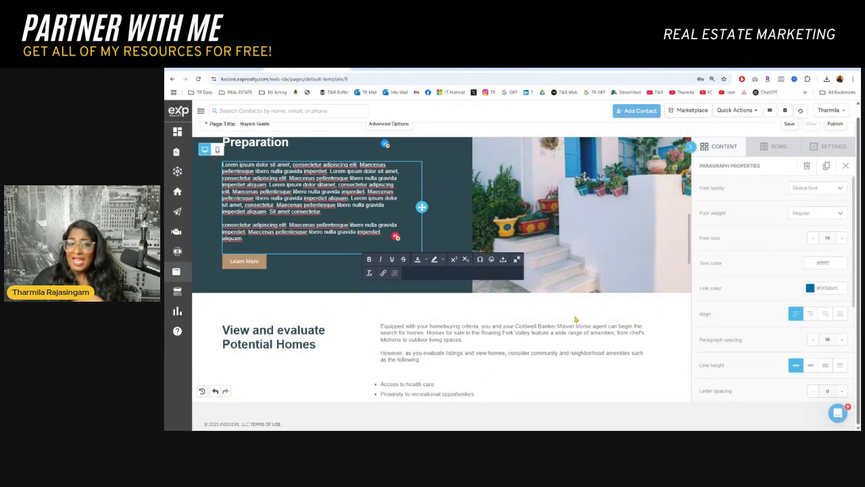
Step: Delete the tan Learn More button from the "Engage in your own Financial Preparation" section
scroll(368, 311, "up", 2)
left_click(237, 369)
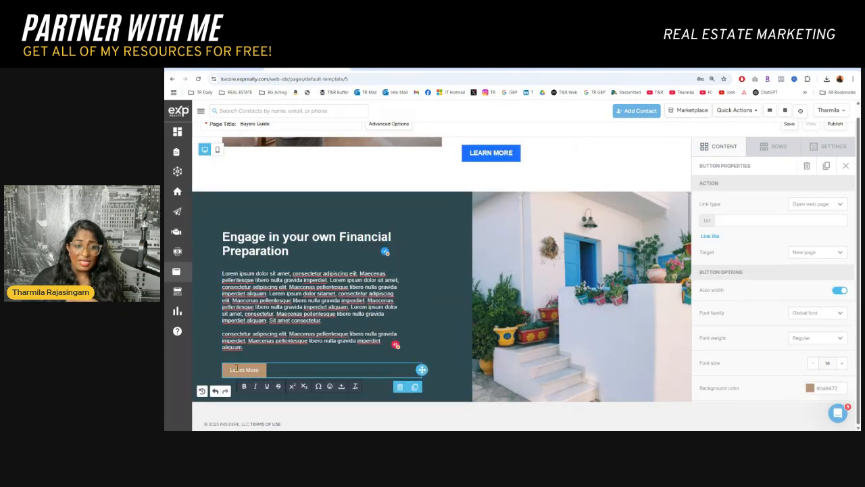
left_click(399, 387)
Step: Replace the background image of the "Engage in your own Financial Preparation" row with the living-room-modern picture from the file manager
scroll(406, 338, "down", 2)
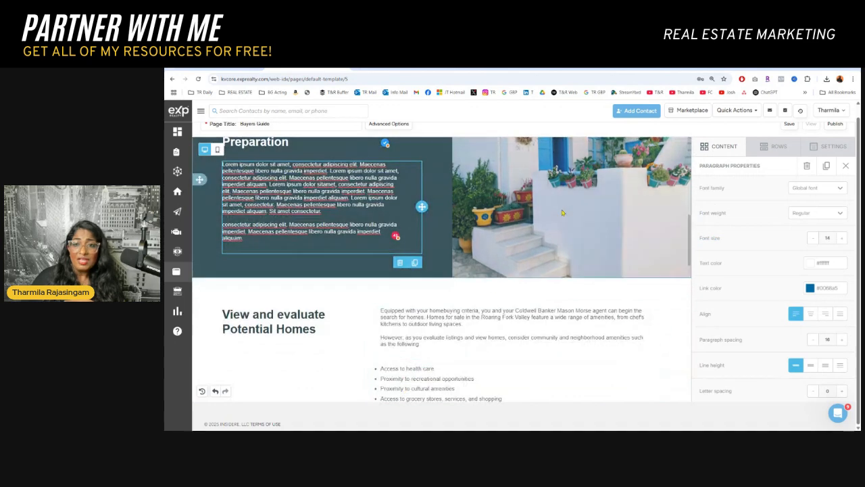
left_click(561, 212)
scroll(562, 212, "up", 2)
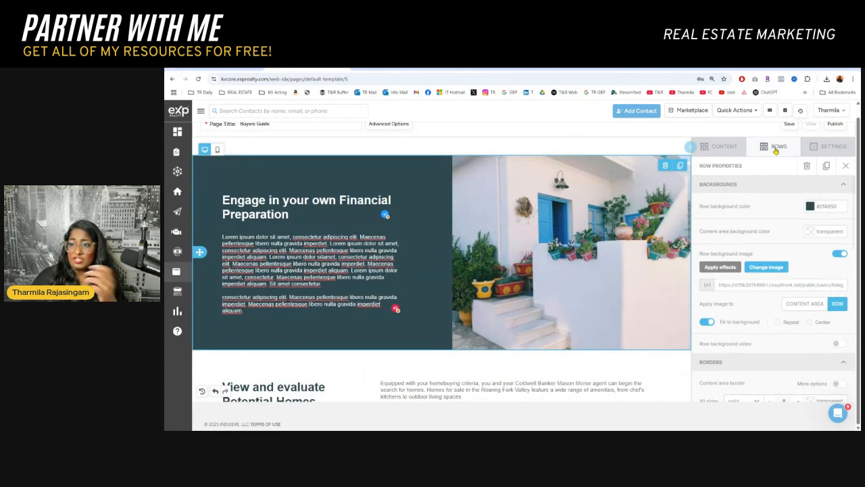
left_click(762, 267)
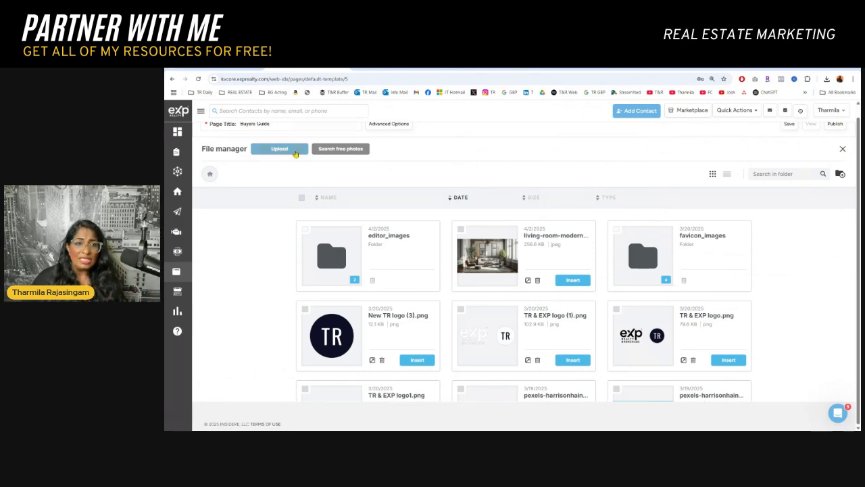
left_click(570, 280)
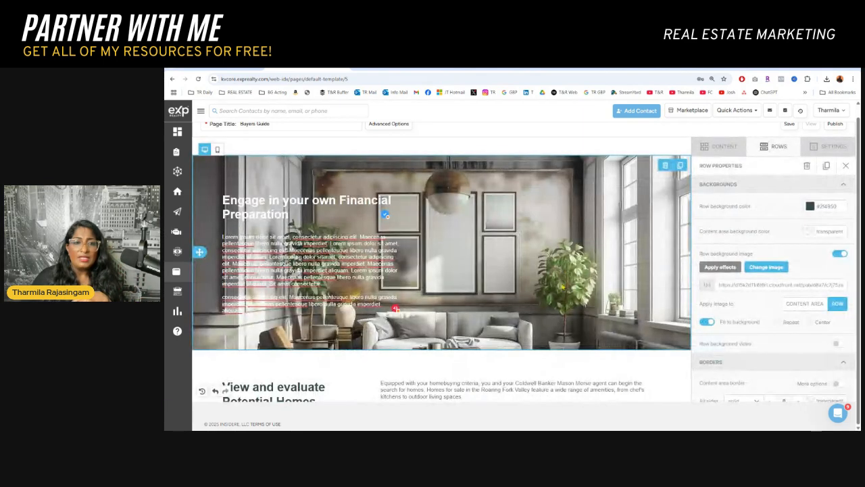
scroll(560, 287, "down", 3)
scroll(490, 274, "up", 2)
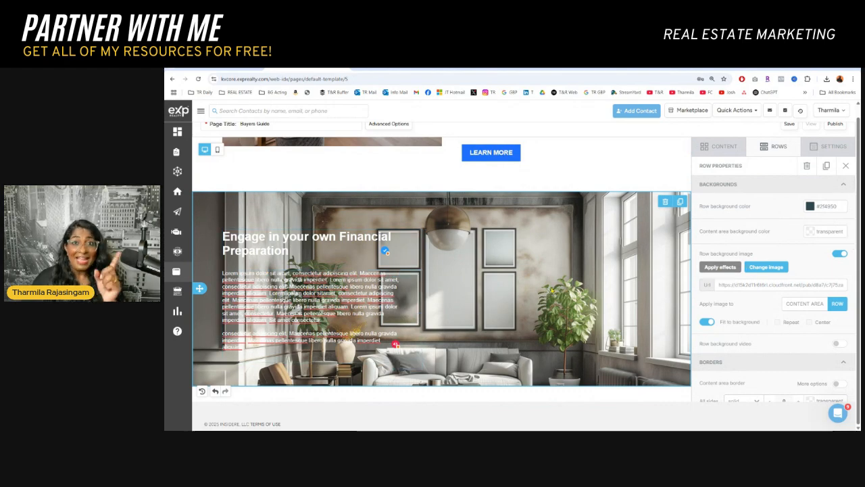
Step: Replace the form under "Inquire now" with a lead form of the Buyer lead type
scroll(552, 291, "down", 10)
scroll(552, 291, "down", 5)
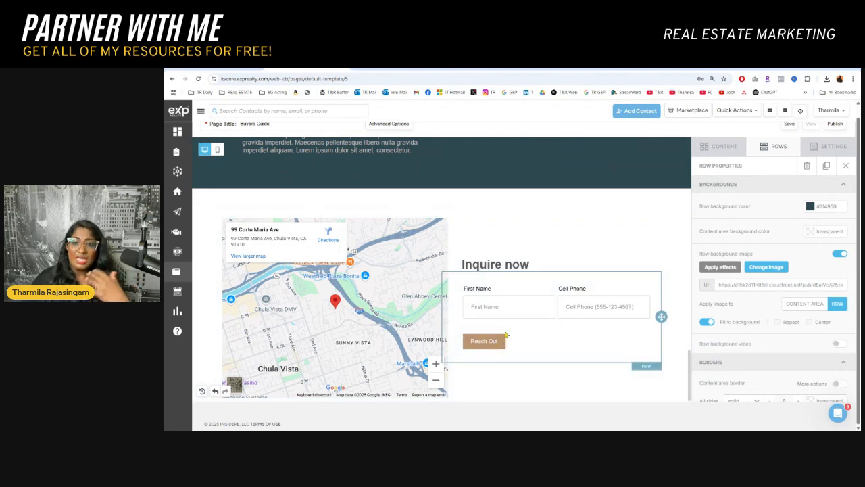
left_click(564, 338)
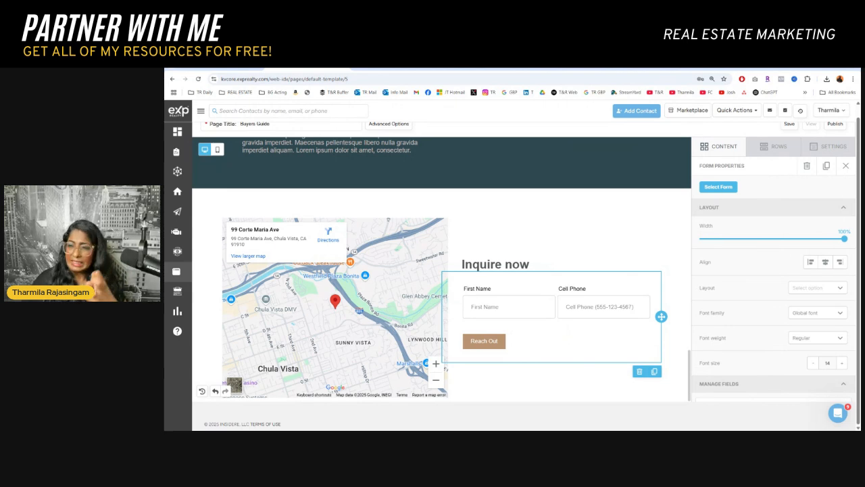
left_click(716, 188)
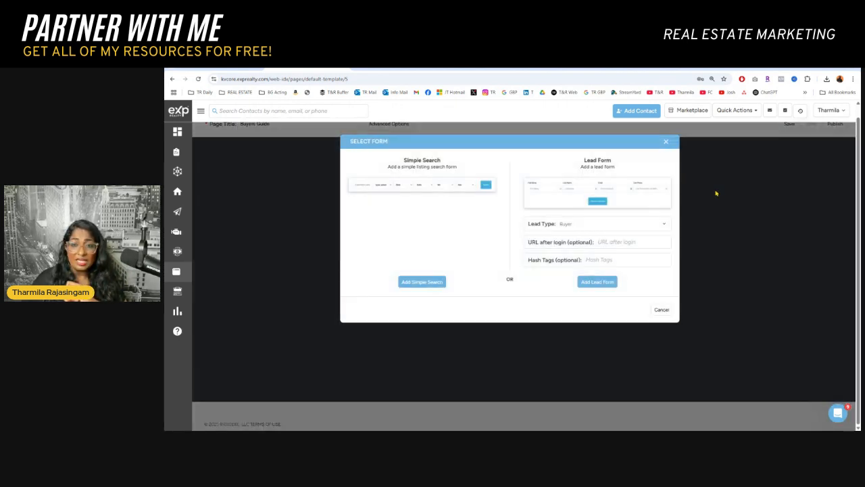
left_click(597, 282)
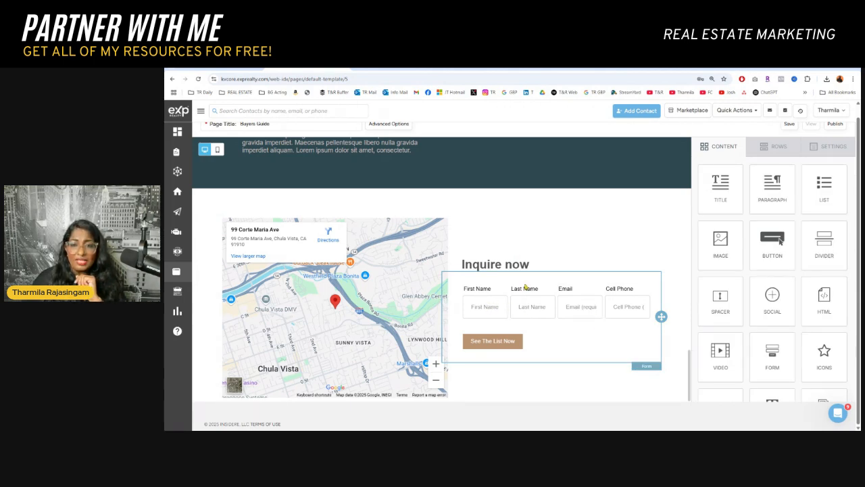
Step: Clear the placeholder text of the inquiry form's First Name field and save the field
left_click(473, 304)
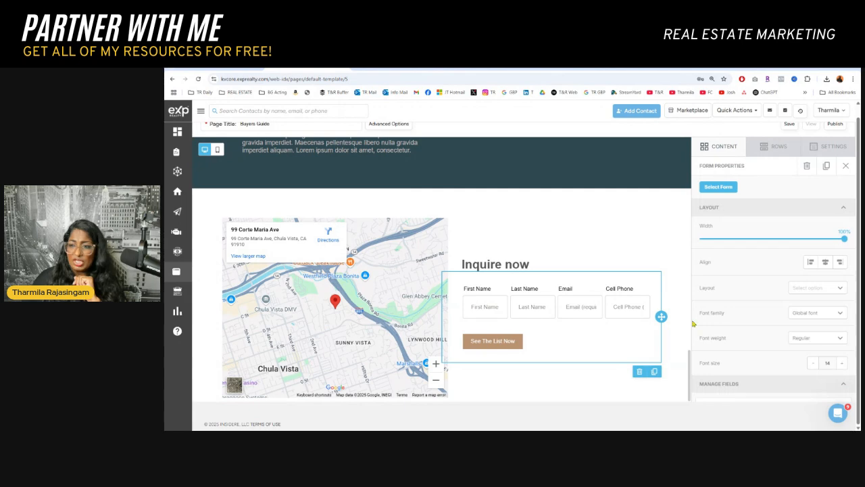
scroll(749, 312, "down", 2)
left_click(819, 204)
left_click_drag(500, 277, 351, 279)
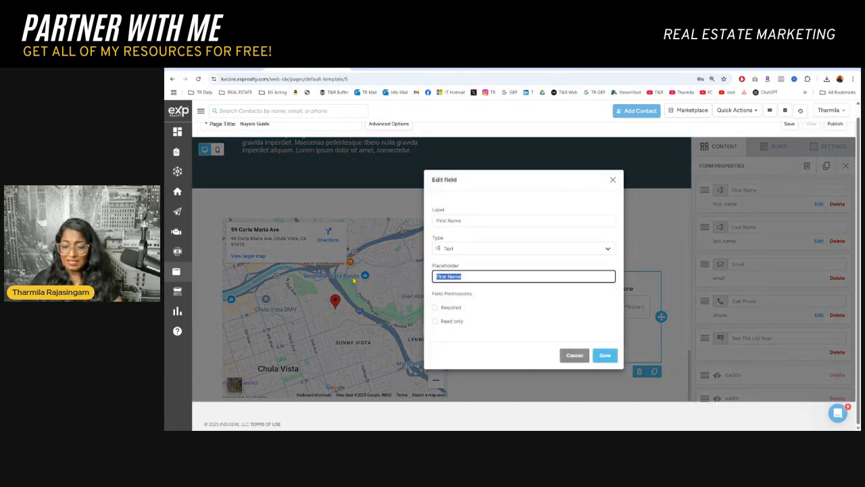
key("BackSpace")
left_click(612, 359)
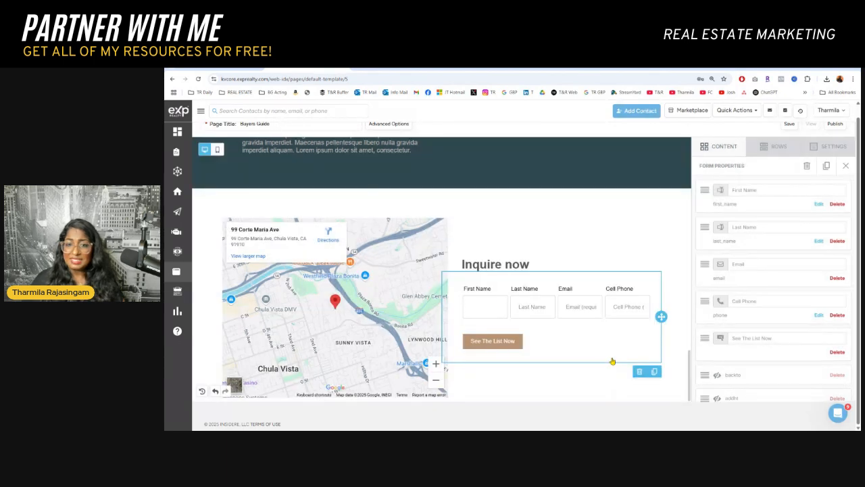
Step: Remove the label above the First Name field in the inquiry form
left_click(489, 310)
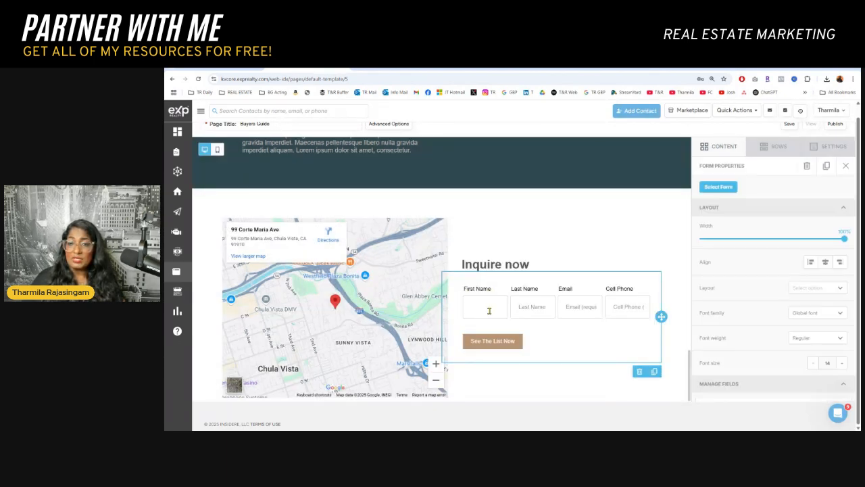
scroll(749, 314, "down", 2)
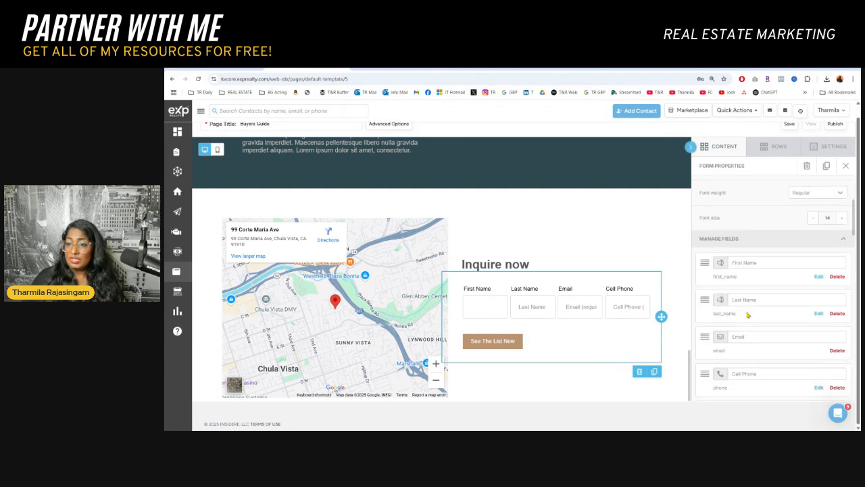
triple_click(754, 265)
key("BackSpace")
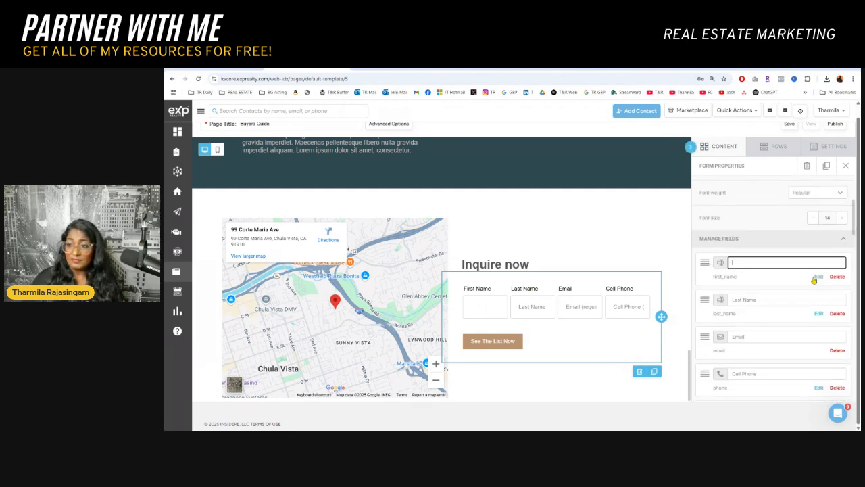
left_click(598, 339)
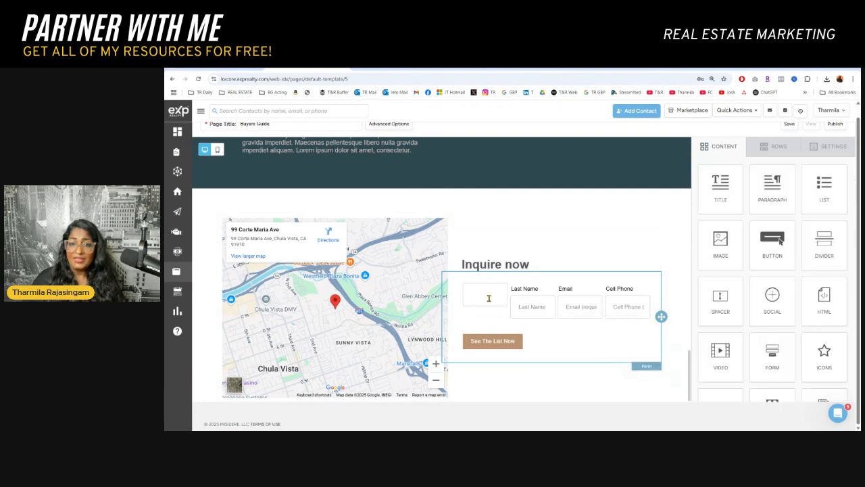
Step: Set the placeholder of the inquiry form's first_name field to "First Name" and save it
left_click(488, 299)
left_click(487, 300)
scroll(777, 298, "down", 3)
left_click(818, 241)
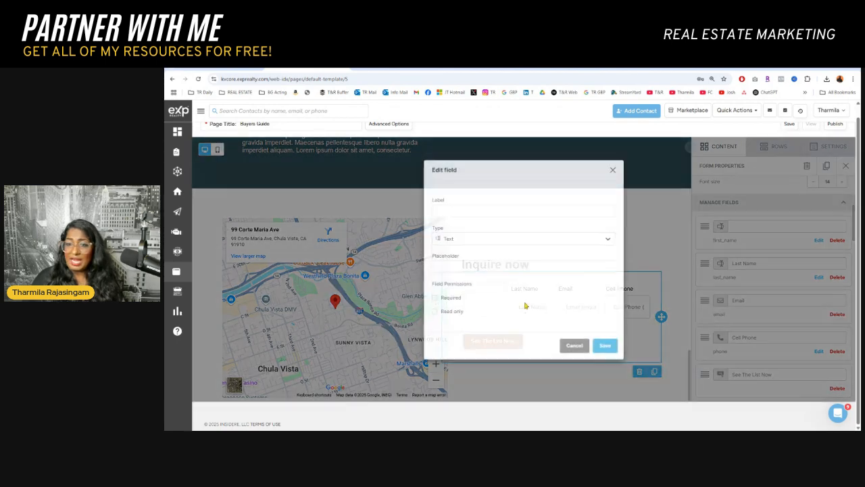
left_click(461, 277)
type("First nam")
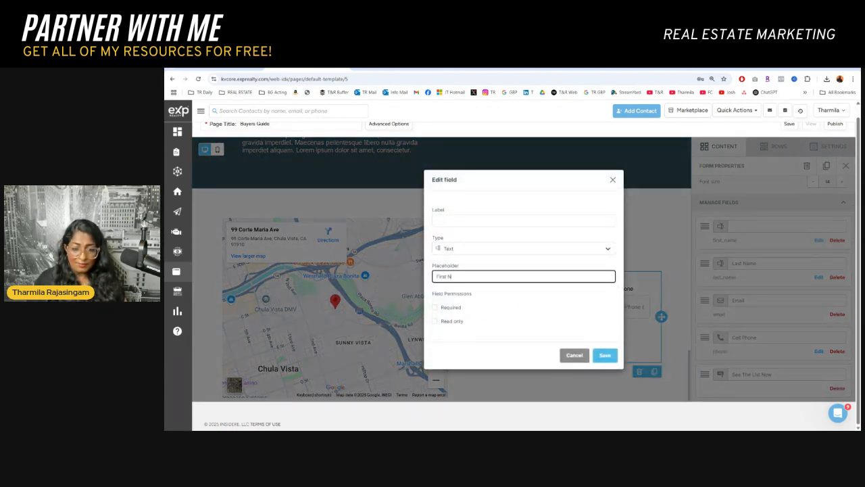
left_click(605, 355)
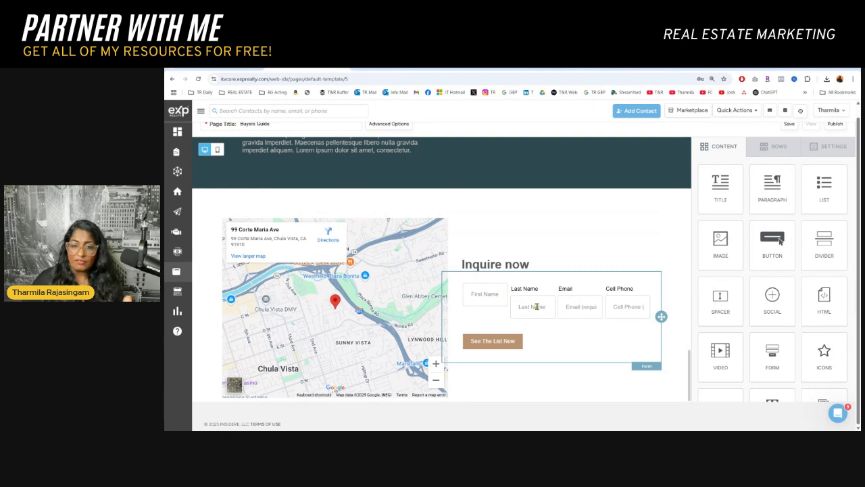
Step: Remove the label above the Last Name field in the inquiry form and close the form properties
left_click(536, 306)
scroll(760, 270, "down", 3)
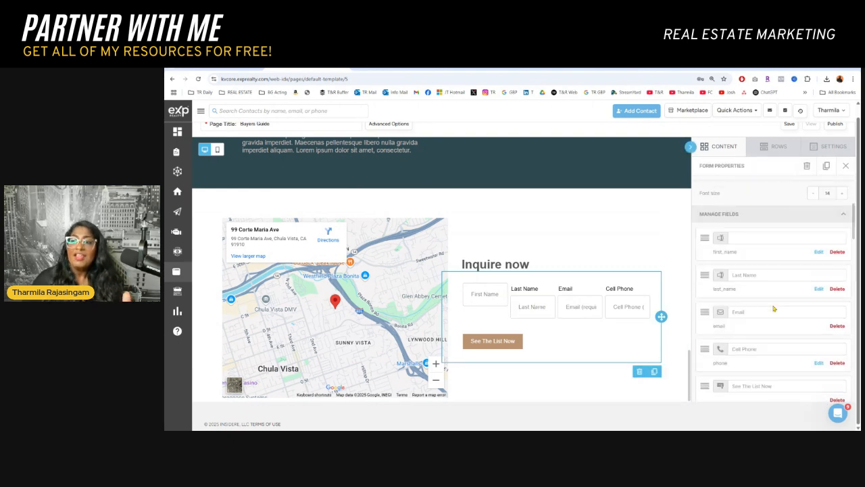
left_click(760, 267)
key("ctrl+a")
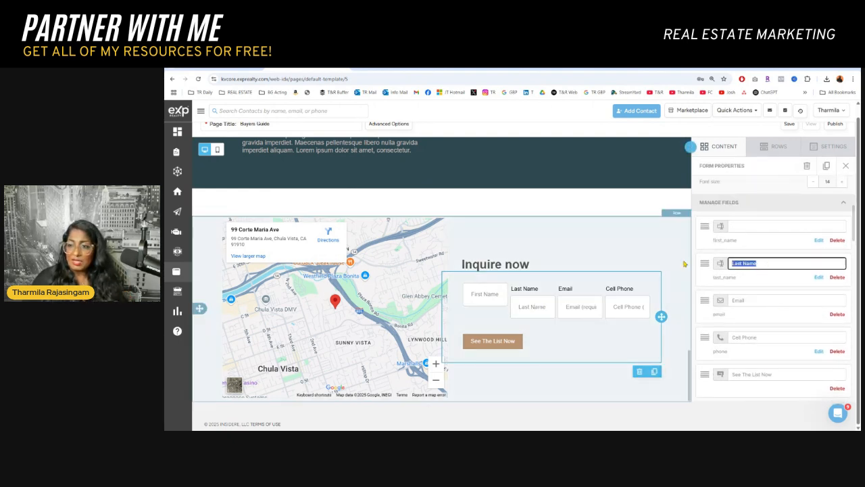
key("BackSpace")
left_click(547, 314)
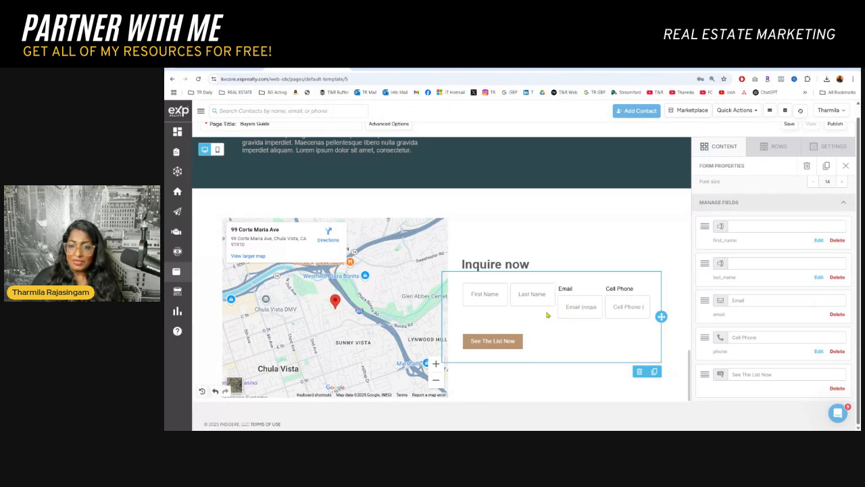
left_click(845, 165)
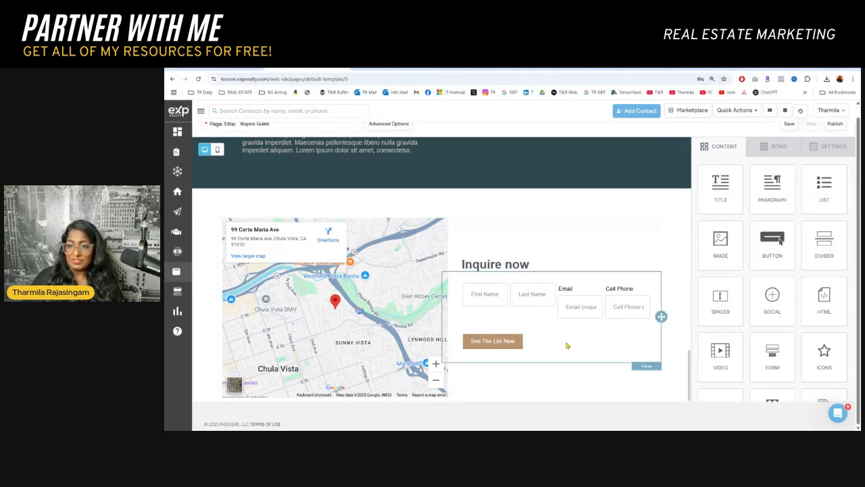
Step: Shorten the phone field's placeholder to "Cell Phone" by removing the sample number, and save the field
left_click(582, 306)
scroll(761, 293, "down", 7)
left_click(728, 228)
key("ctrl+a")
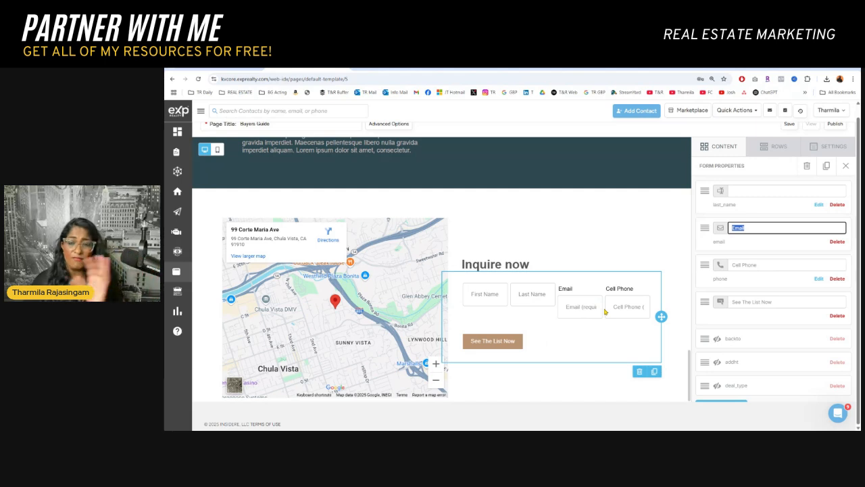
left_click(747, 267)
left_click(819, 279)
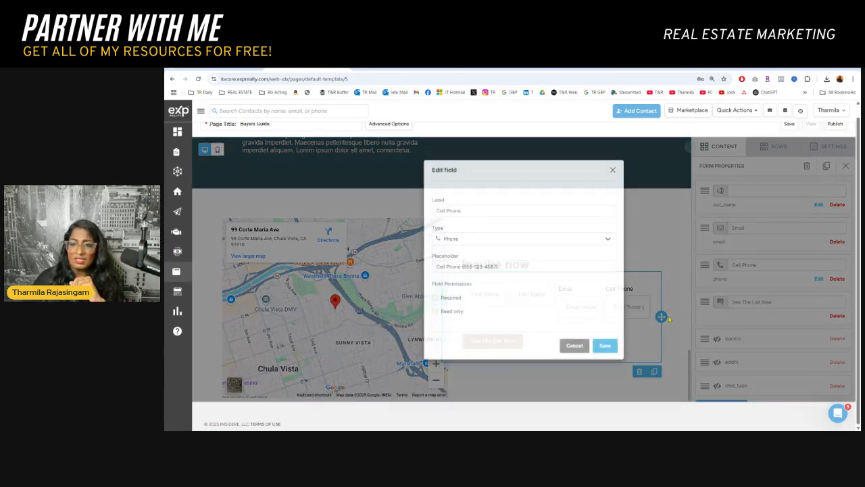
left_click_drag(462, 276, 509, 277)
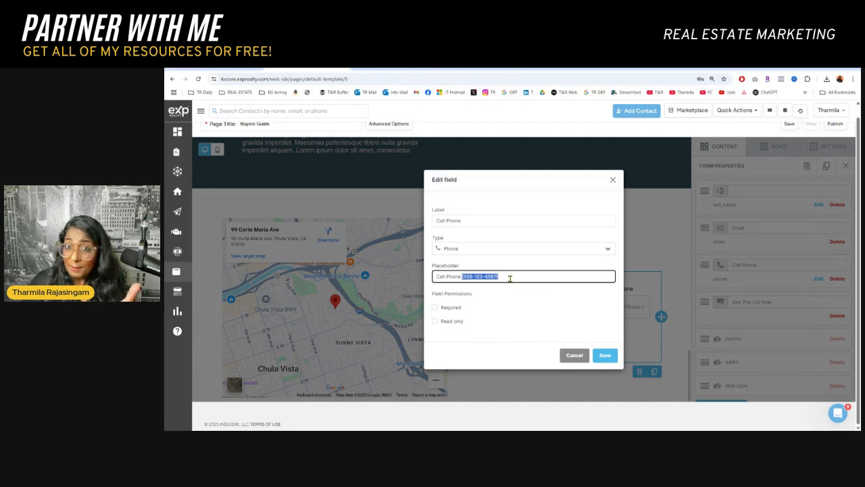
key("BackSpace")
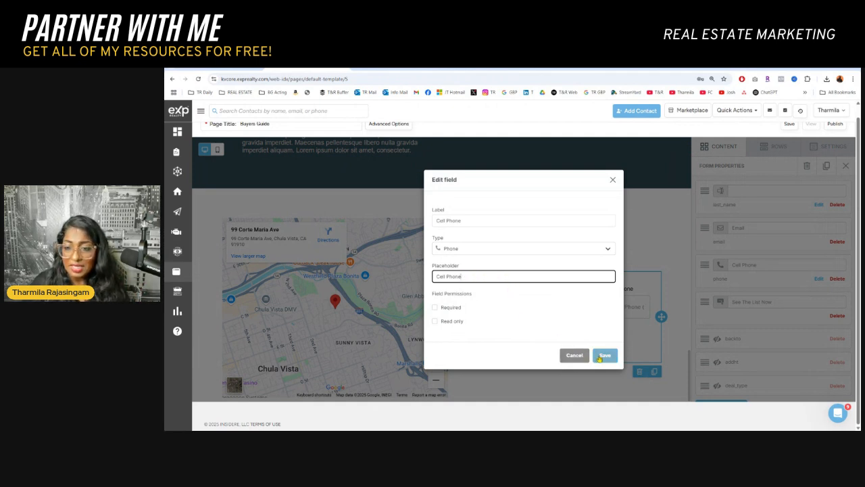
left_click(446, 309)
left_click(446, 309)
left_click(474, 274)
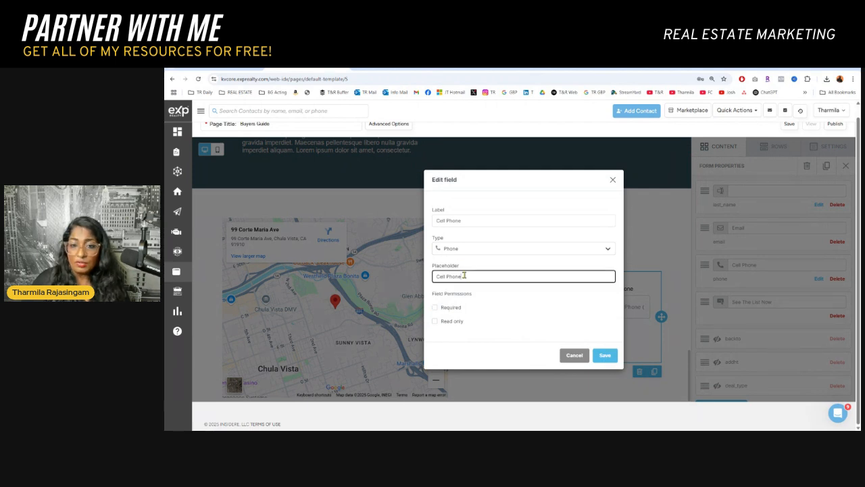
left_click(605, 356)
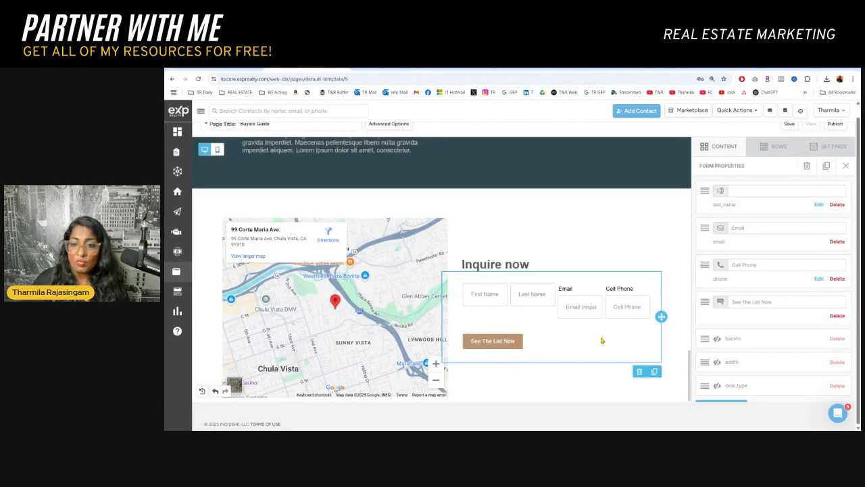
Step: Remove the label above the Email field in the inquiry form
left_click(575, 307)
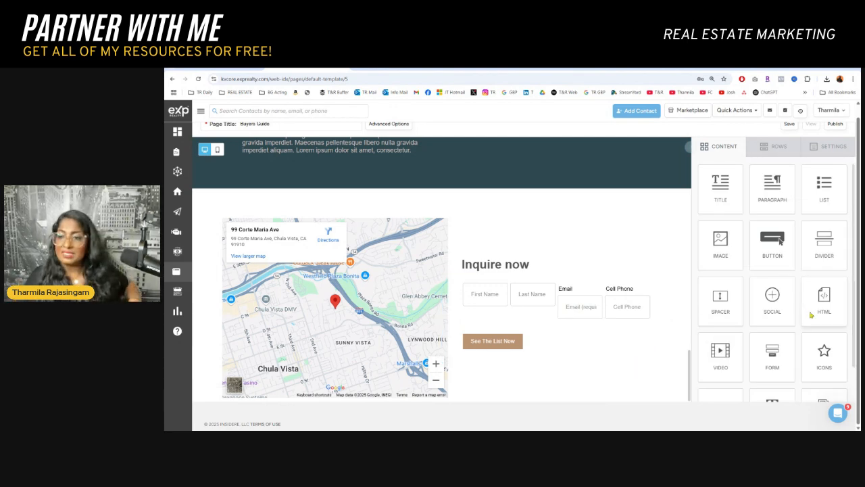
left_click(588, 307)
scroll(770, 271, "down", 5)
scroll(735, 259, "up", 2)
double_click(737, 263)
key("BackSpace")
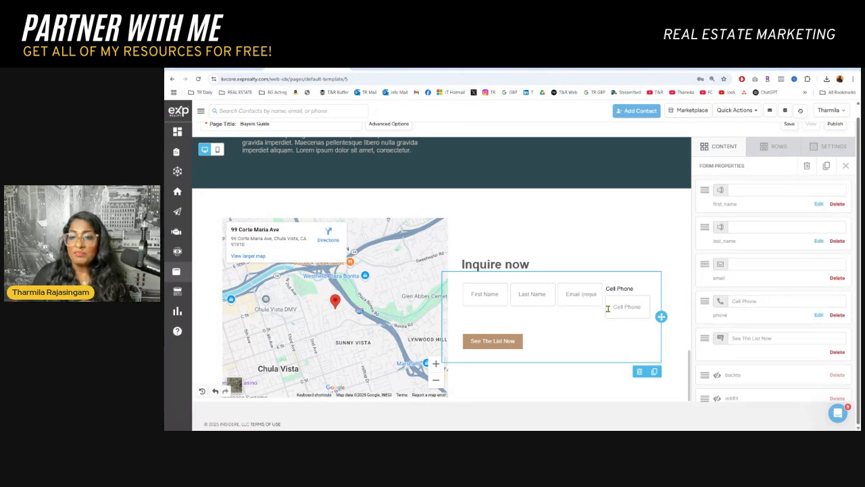
Step: Remove the label above the Cell Phone field in the inquiry form
left_click(600, 307)
scroll(733, 294, "down", 4)
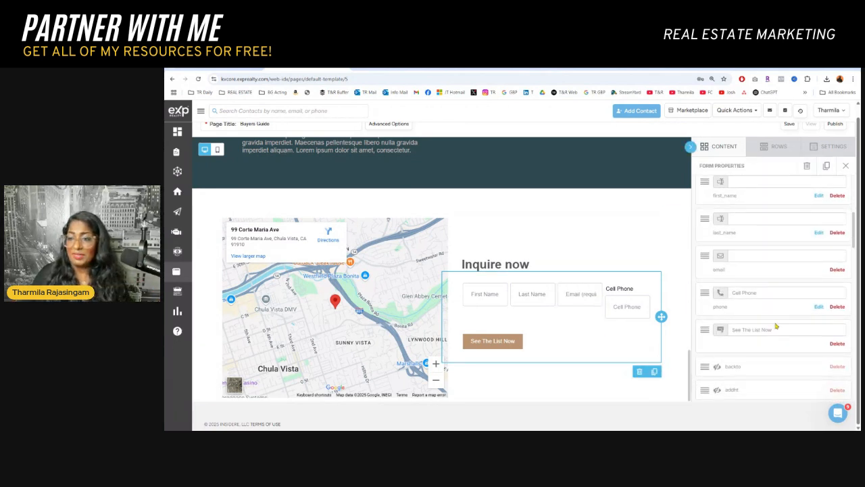
left_click_drag(769, 262, 729, 263)
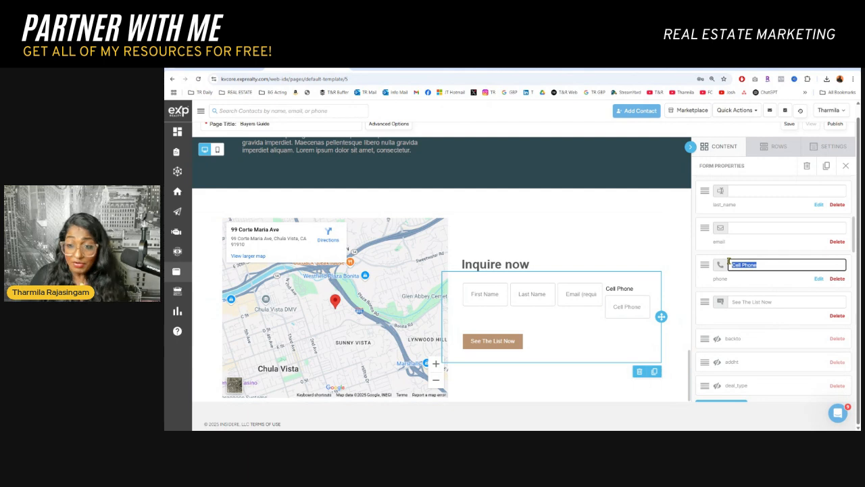
key("BackSpace")
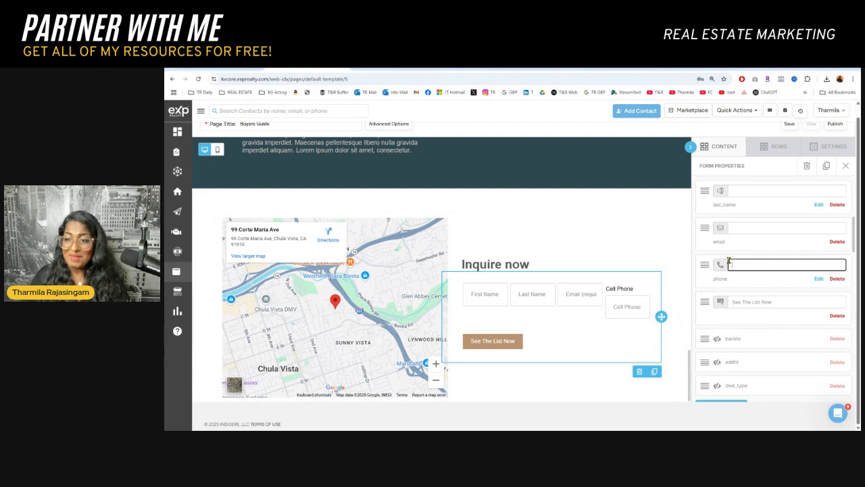
left_click(622, 325)
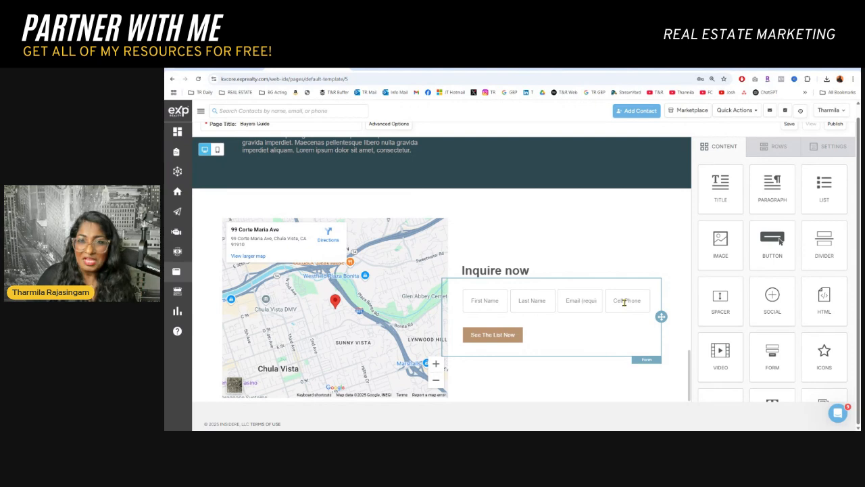
Step: Delete the Last Name field from the Inquire now form and close the form properties
left_click(538, 302)
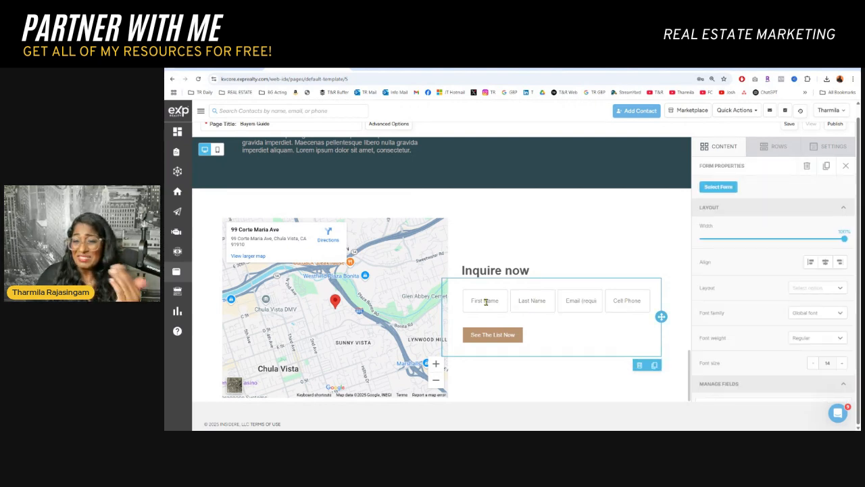
left_click(534, 304)
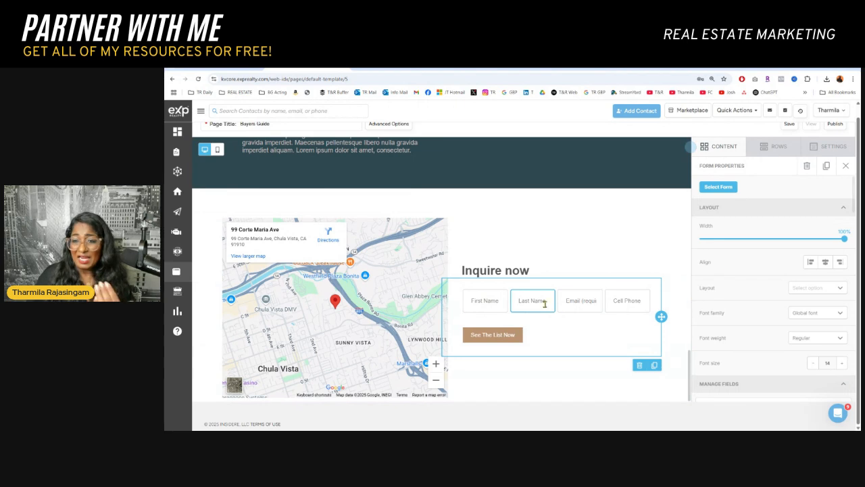
scroll(761, 315, "down", 5)
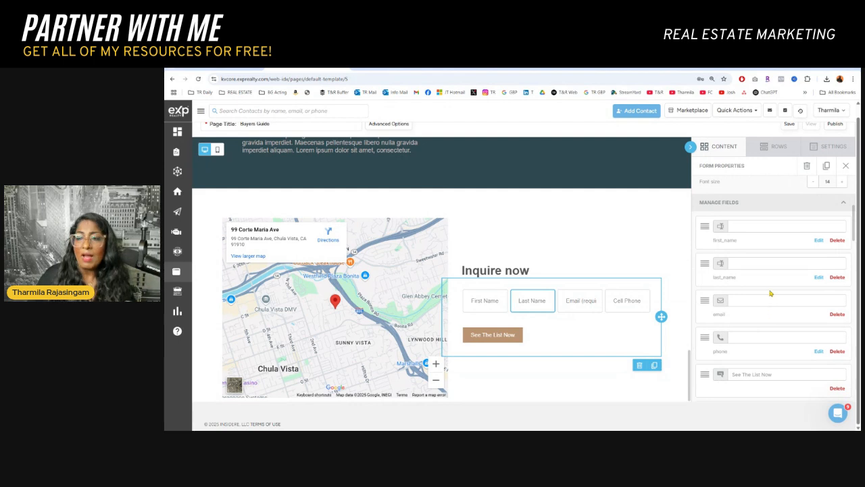
left_click(839, 279)
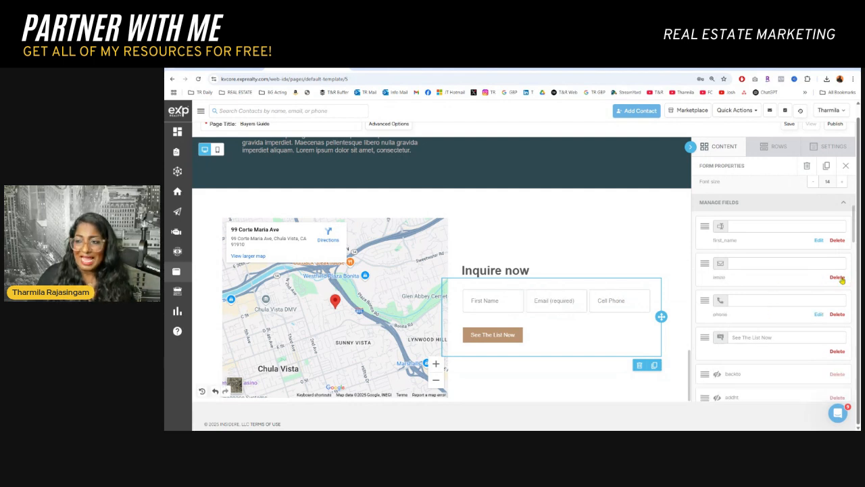
left_click(504, 309)
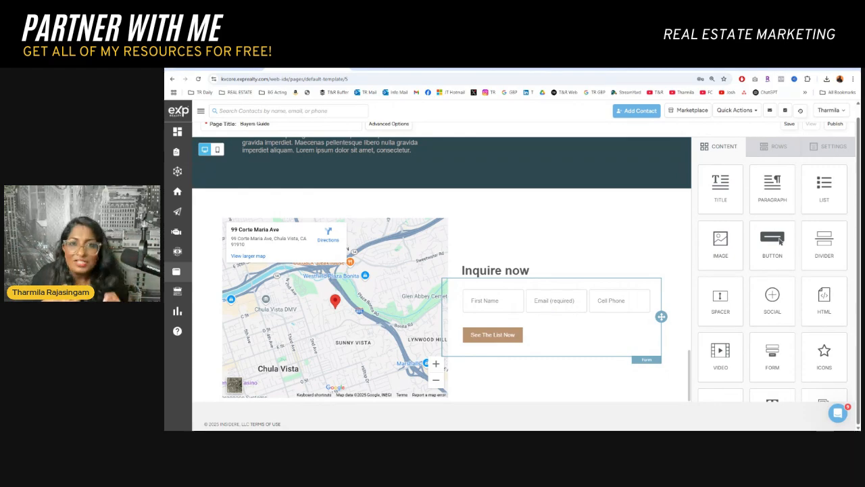
Step: Return to the Buyers Guide header with its save and publish options, and view the Guides & Resources menu on the live site
scroll(564, 331, "up", 15)
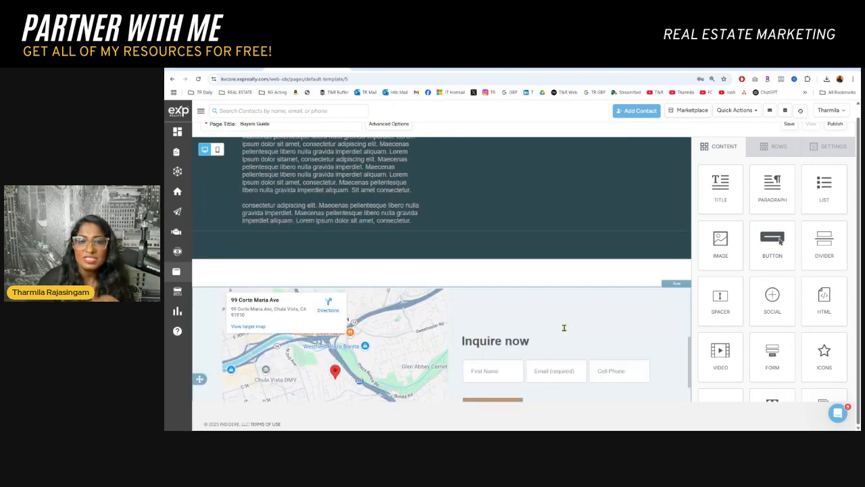
scroll(564, 332, "up", 15)
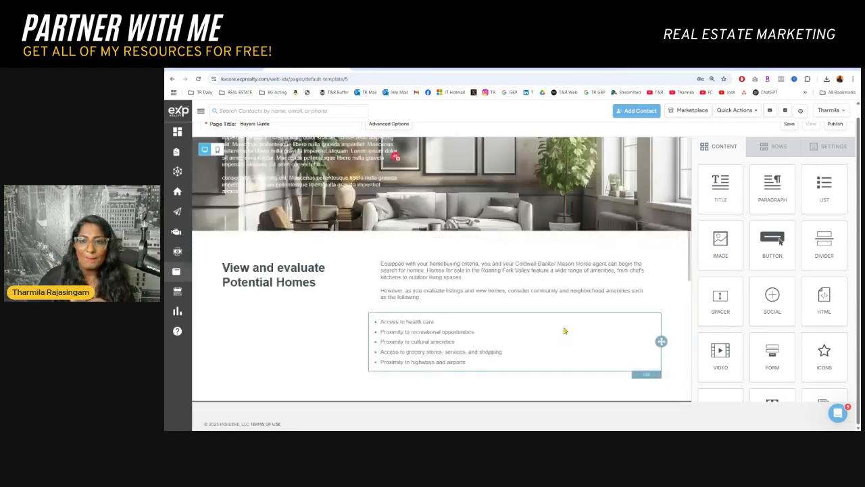
scroll(537, 339, "up", 1)
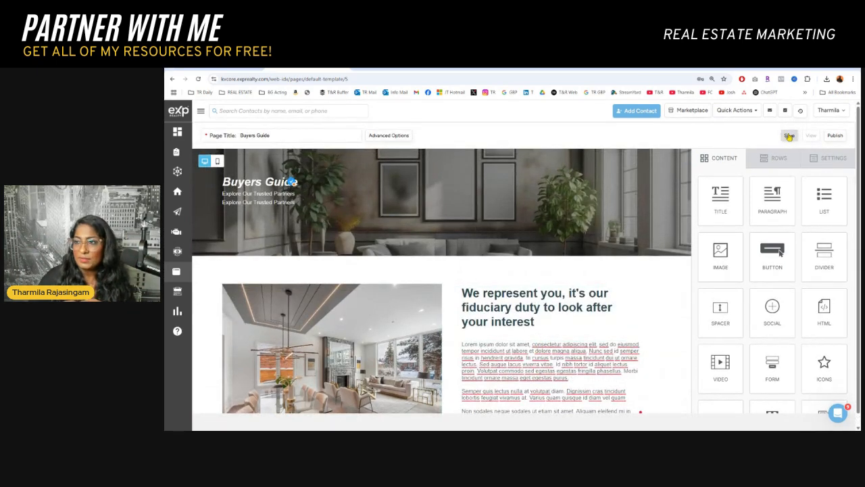
left_click(835, 136)
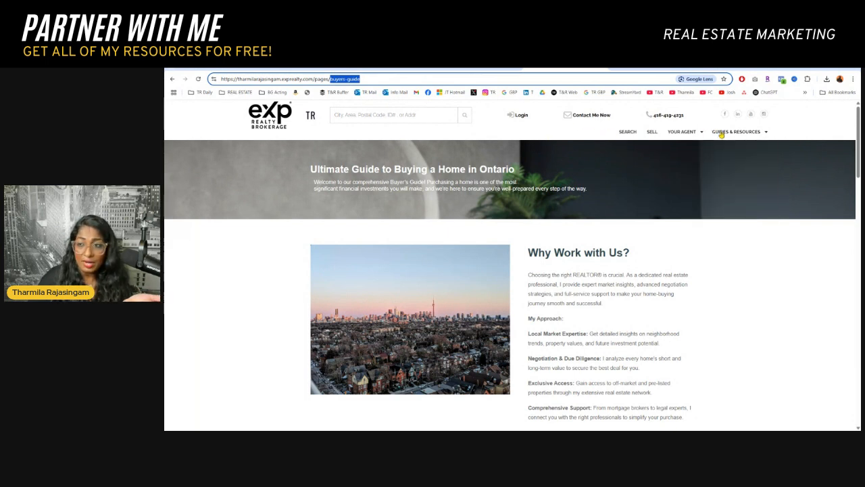
mouse_move(719, 139)
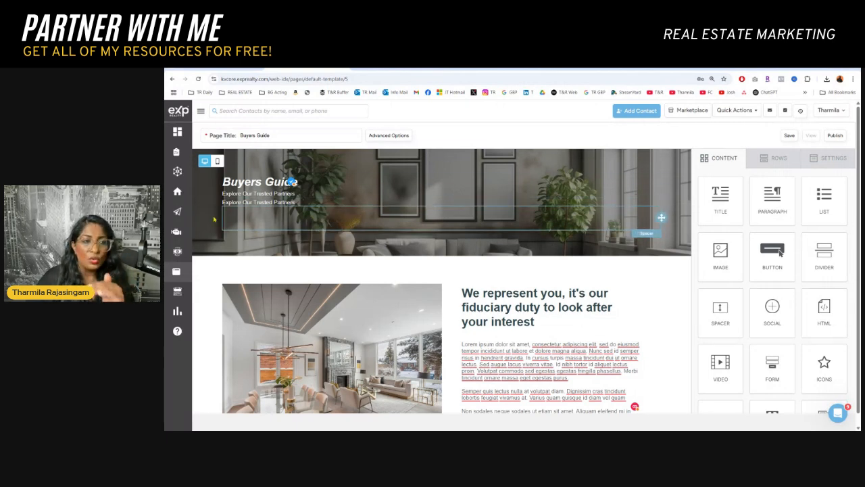
Step: Open the website's custom pages overview and look through the full gallery of page templates
mouse_move(177, 250)
mouse_move(177, 271)
left_click(213, 291)
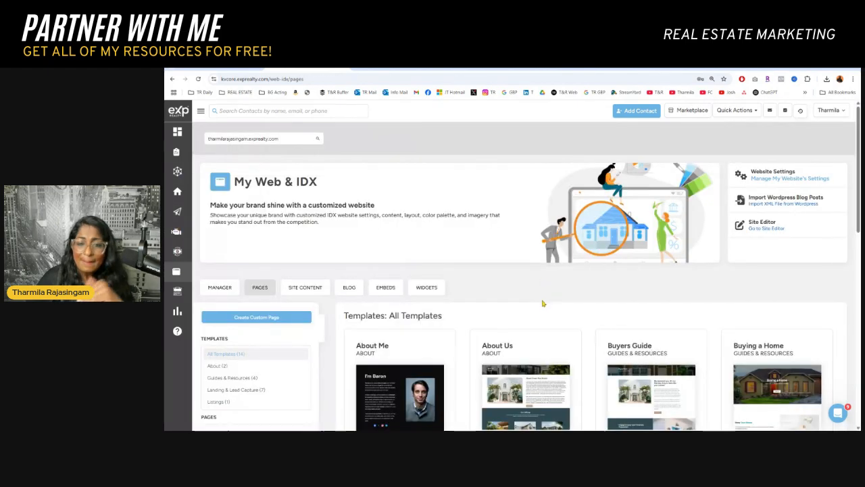
scroll(542, 303, "down", 7)
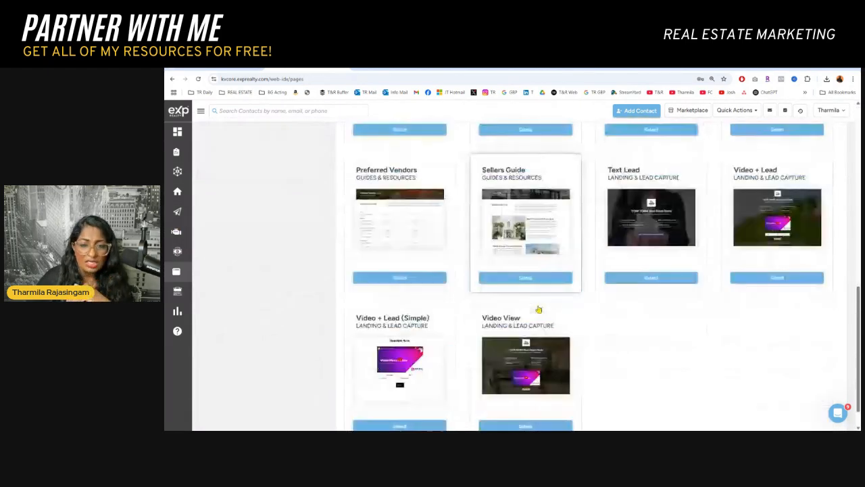
scroll(539, 309, "up", 2)
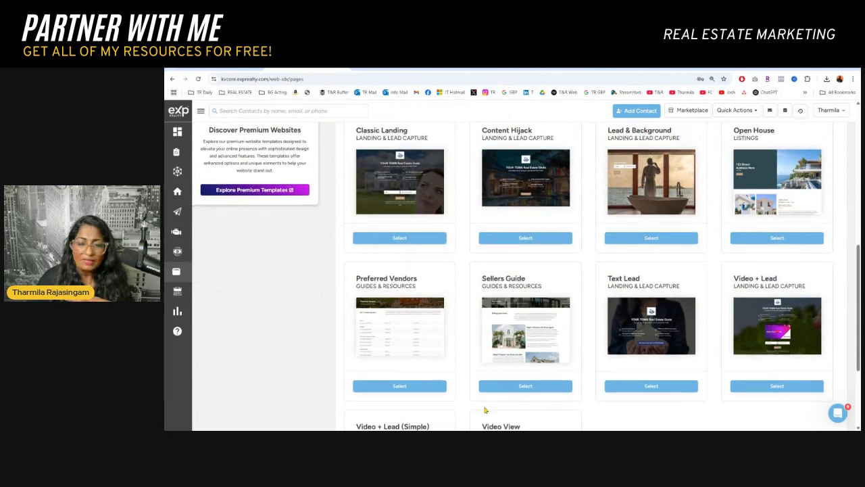
scroll(484, 410, "down", 3)
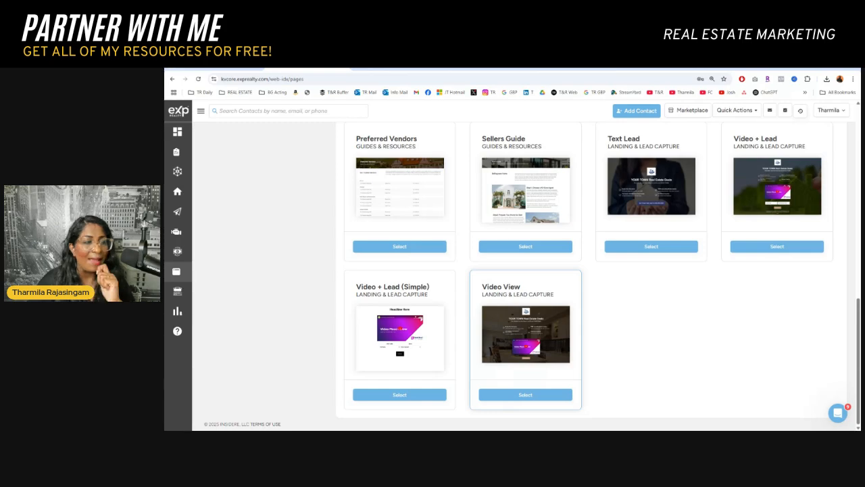
scroll(578, 318, "up", 3)
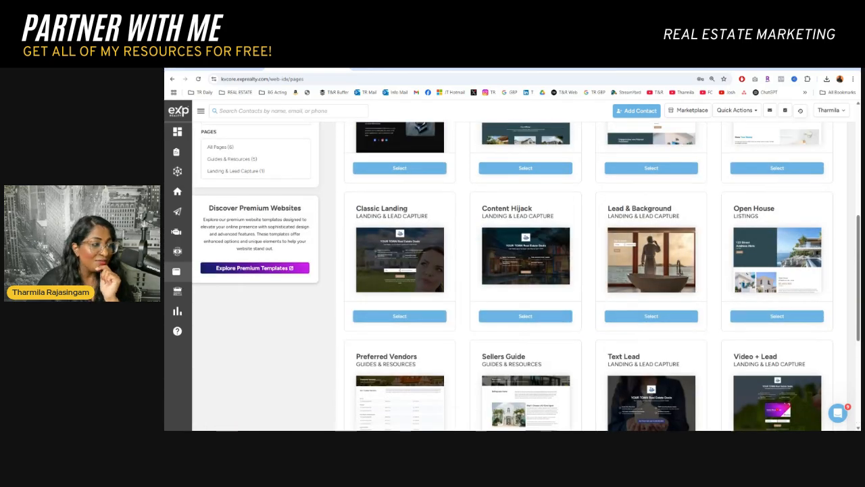